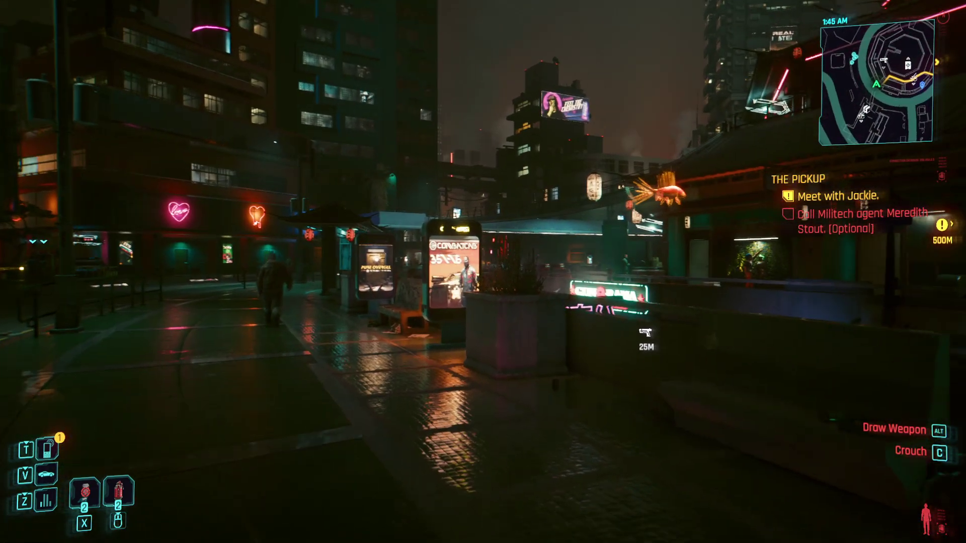
# Walk around the market plaza and examine the benches, planters and surrounding buildings.
pyautogui.press('w')
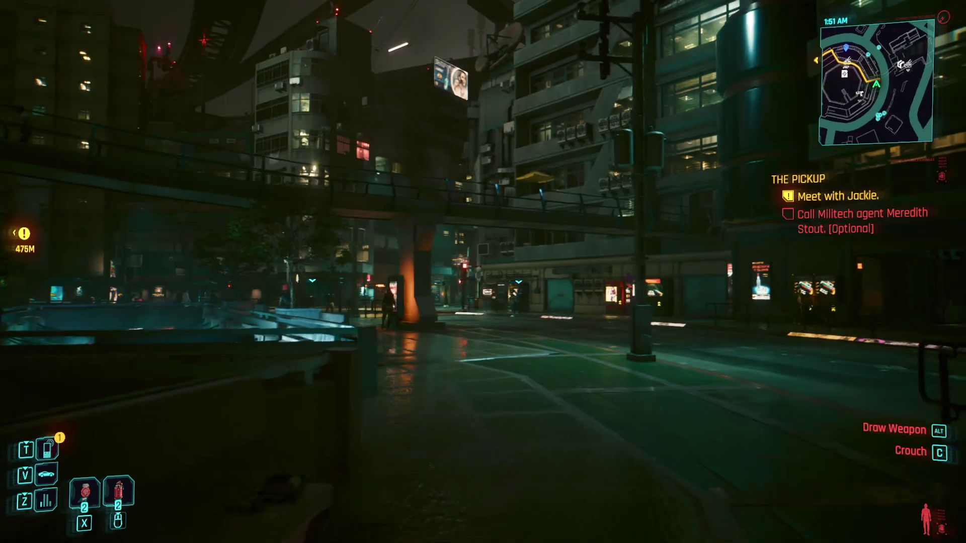
pyautogui.press('w')
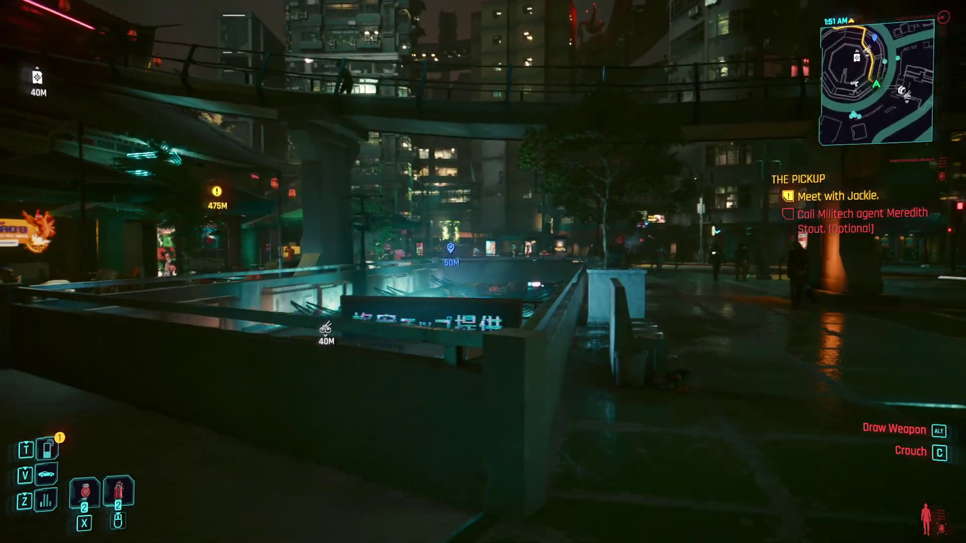
pyautogui.press('w')
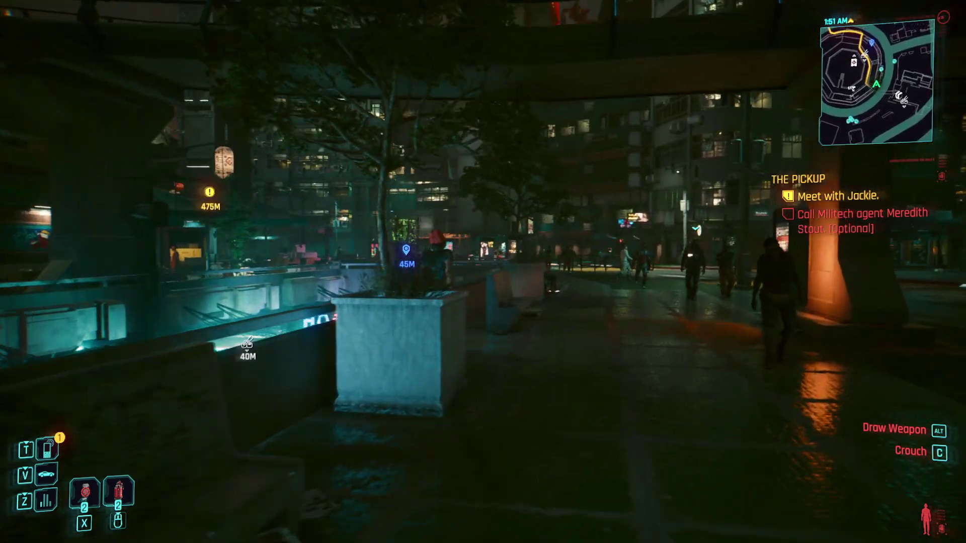
pyautogui.press('w')
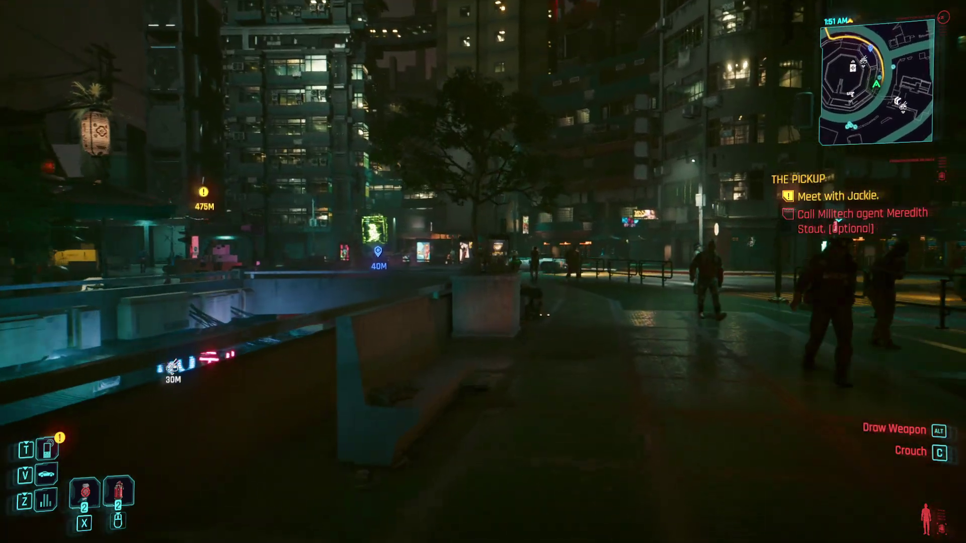
pyautogui.press('w')
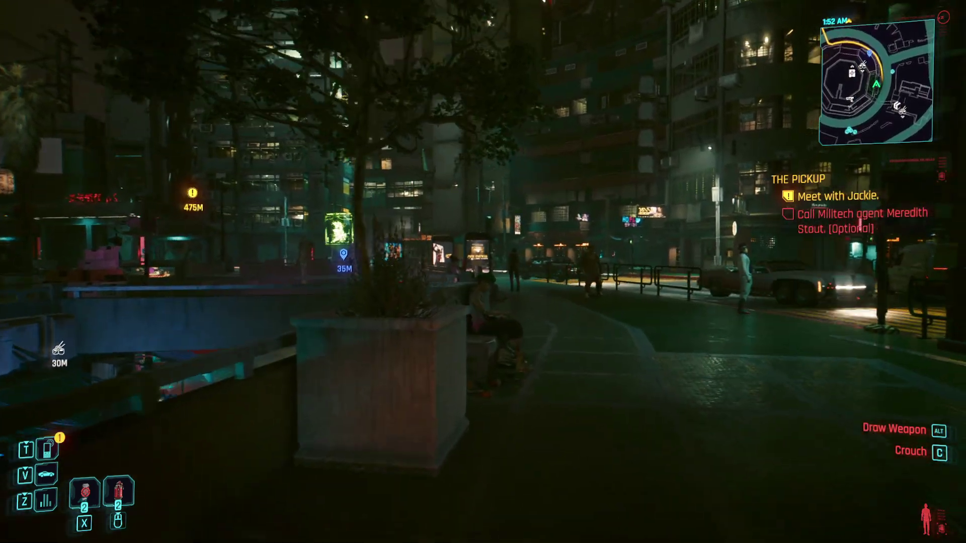
pyautogui.press('w')
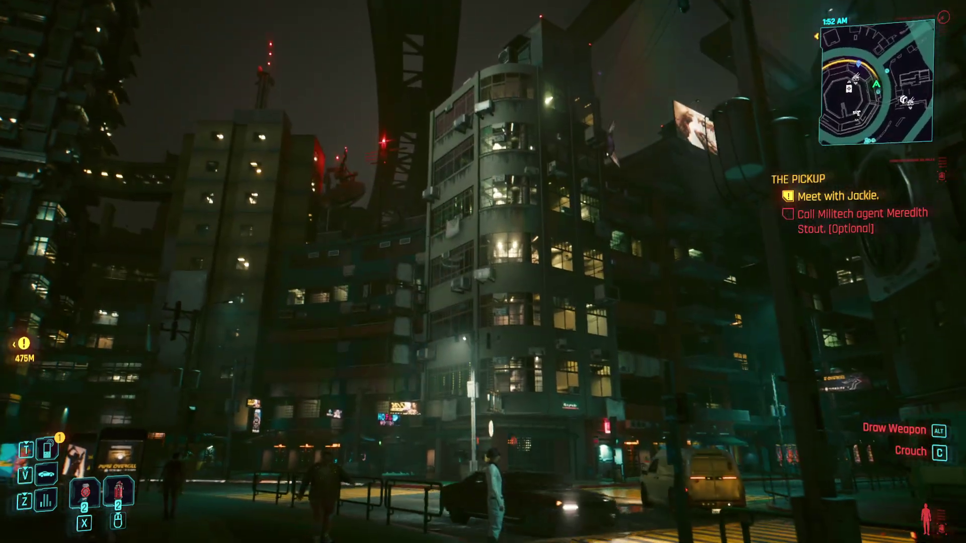
pyautogui.press('w')
pyautogui.press('w')
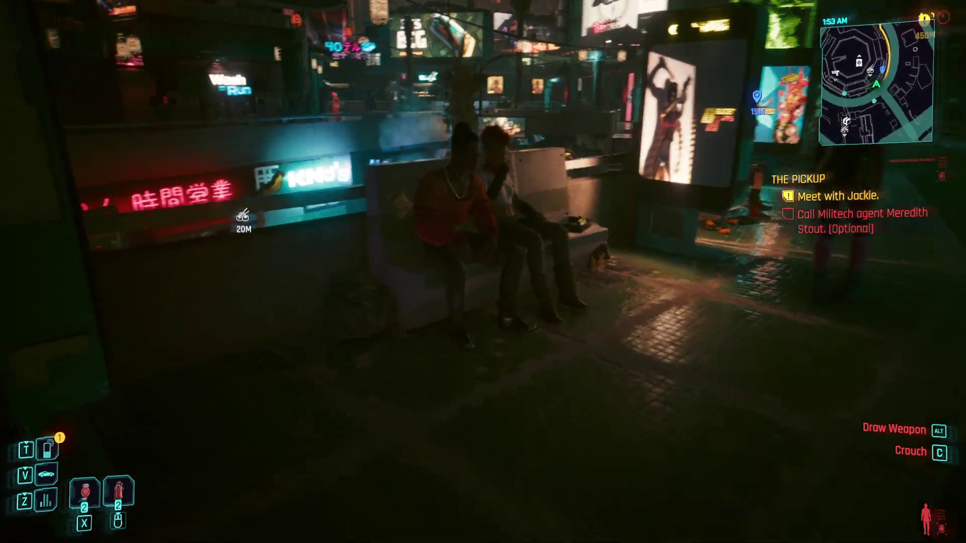
# Walk up to the occupied concrete benches and examine their shape and edges from several angles.
pyautogui.press('w')
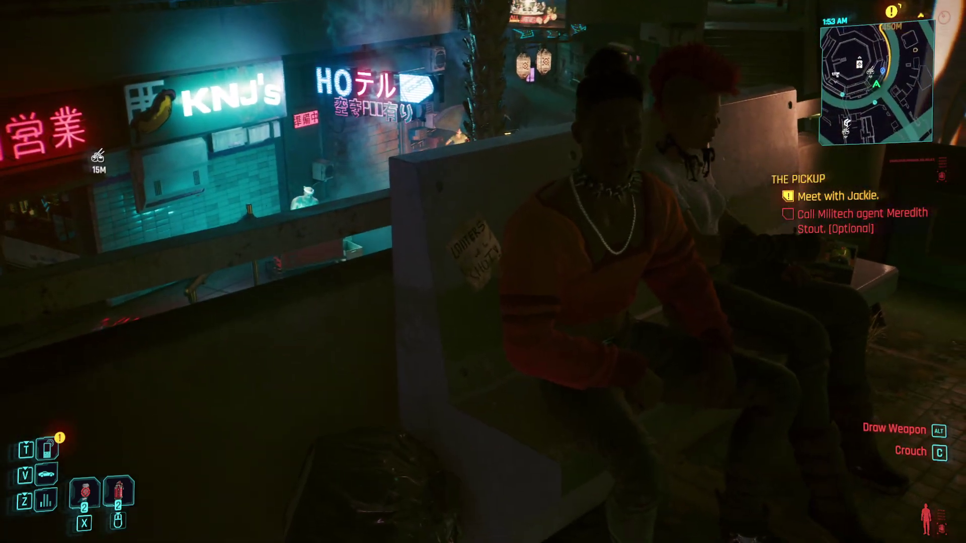
pyautogui.press('s')
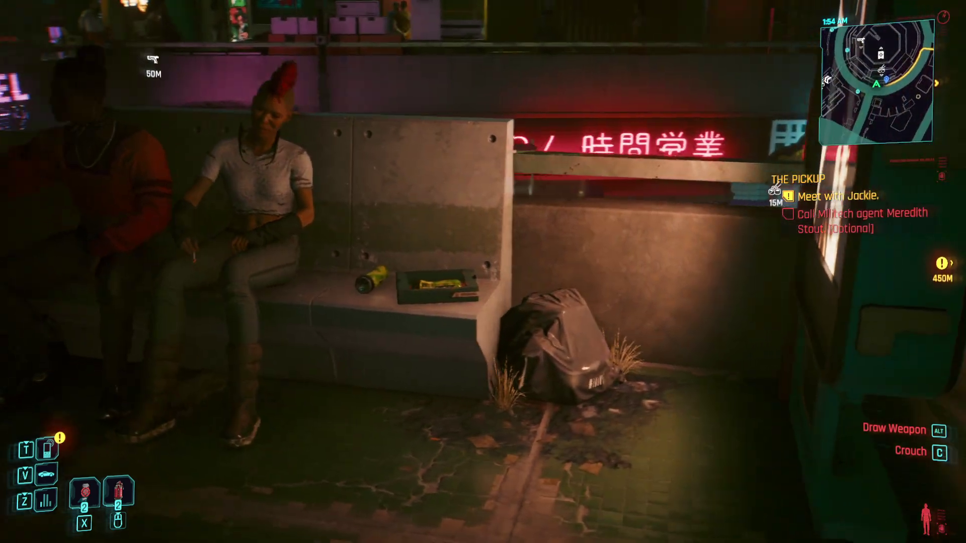
pyautogui.press('d')
pyautogui.press('w')
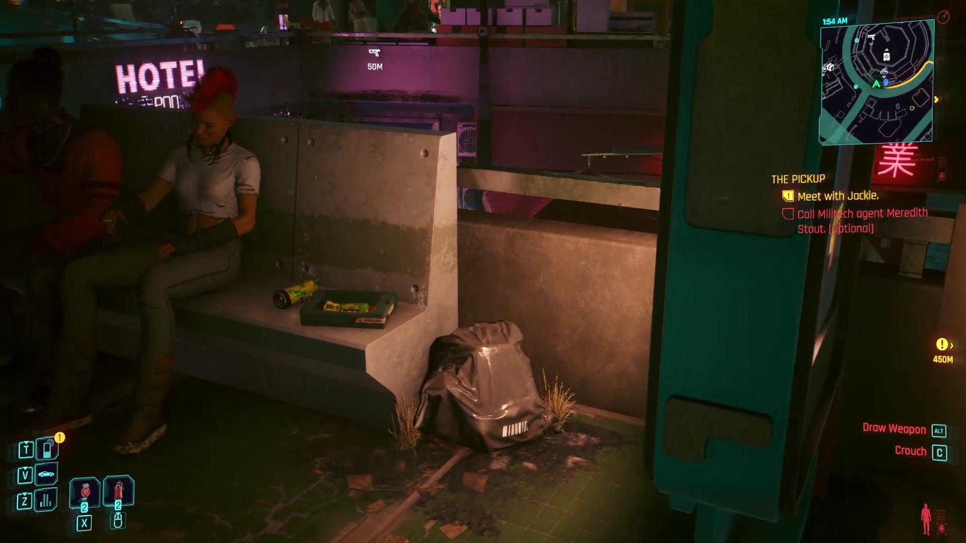
pyautogui.press('d')
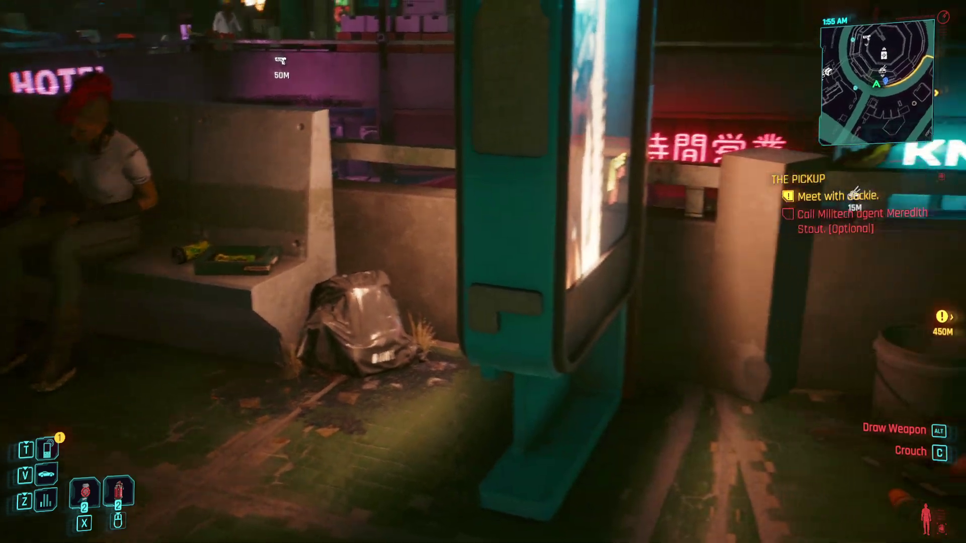
pyautogui.press('d')
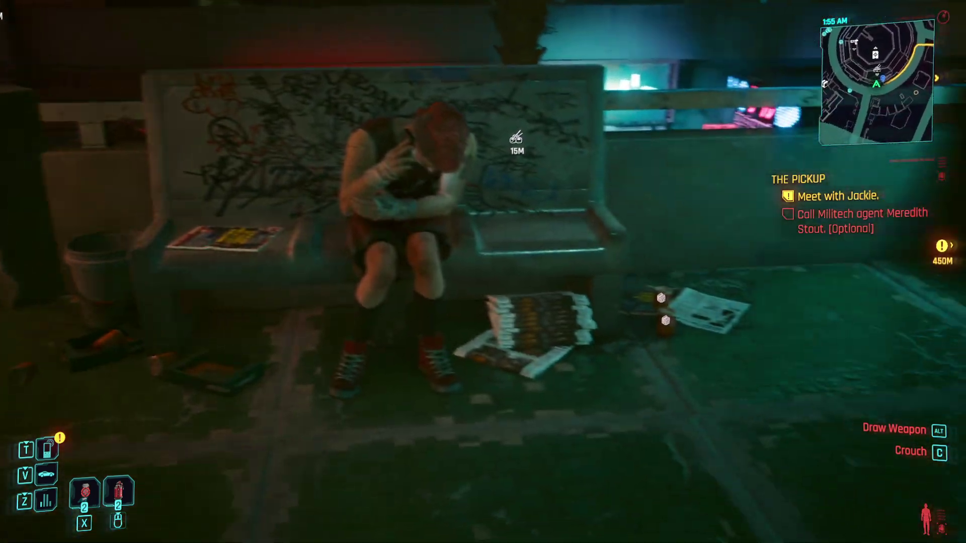
pyautogui.press('w')
pyautogui.press('w')
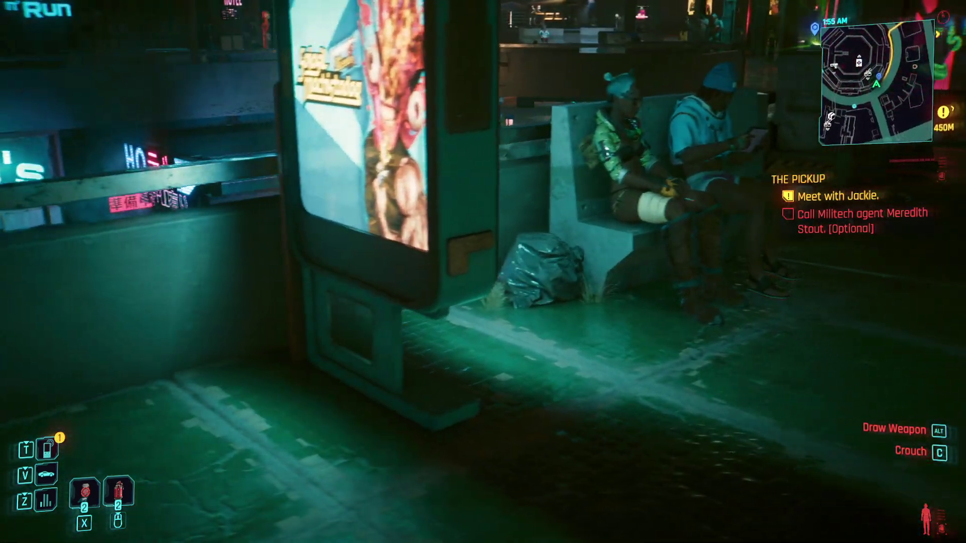
# Circle the illuminated advertising kiosk beside the bench and examine its rounded casing.
pyautogui.press('a')
pyautogui.press('d')
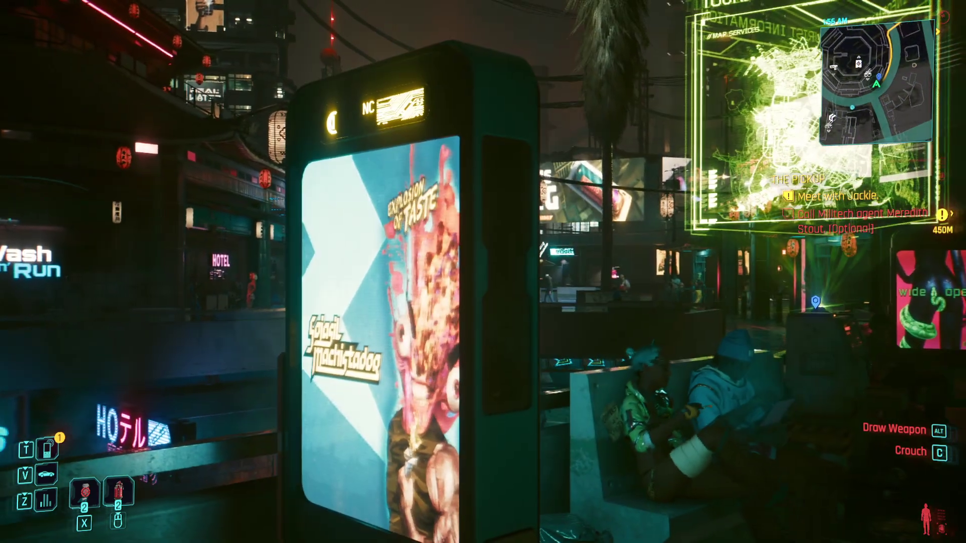
pyautogui.press('d')
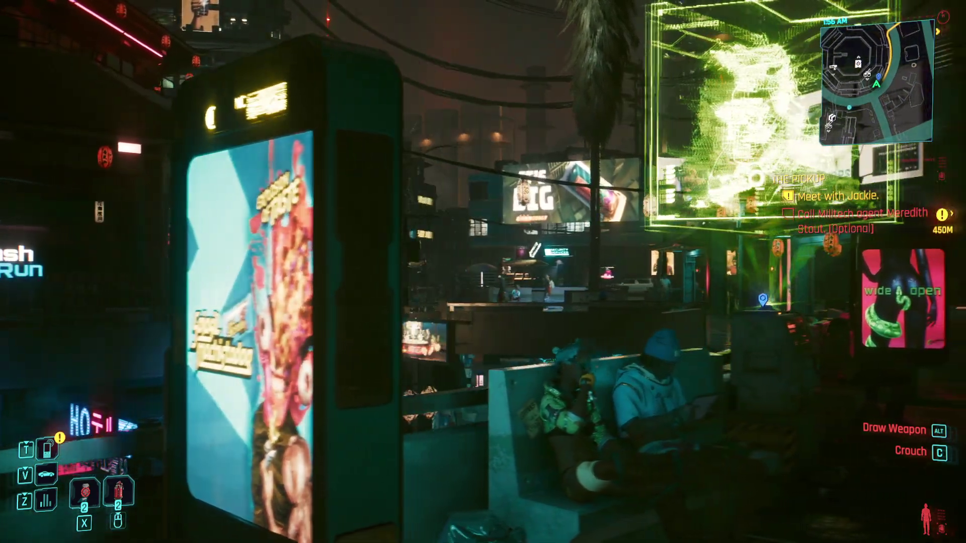
pyautogui.press('d')
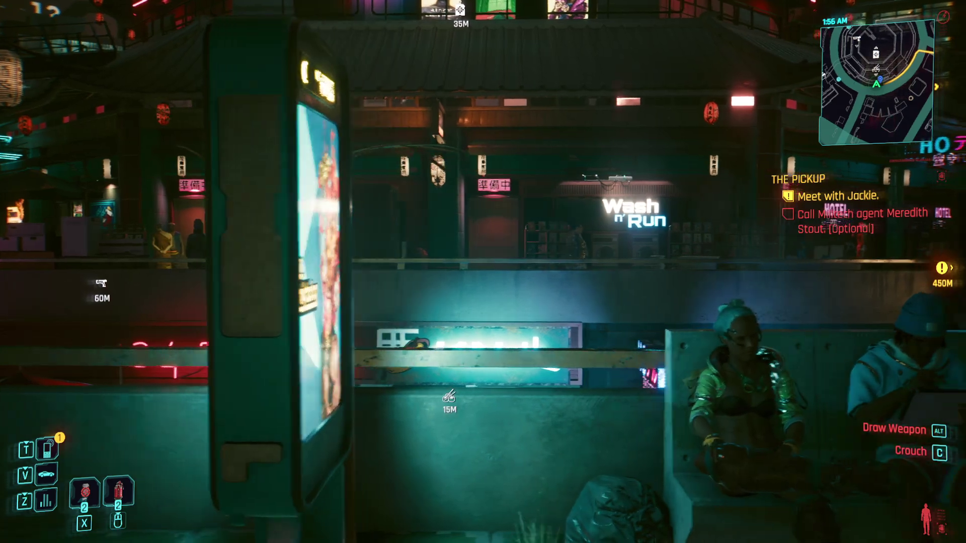
pyautogui.press('d')
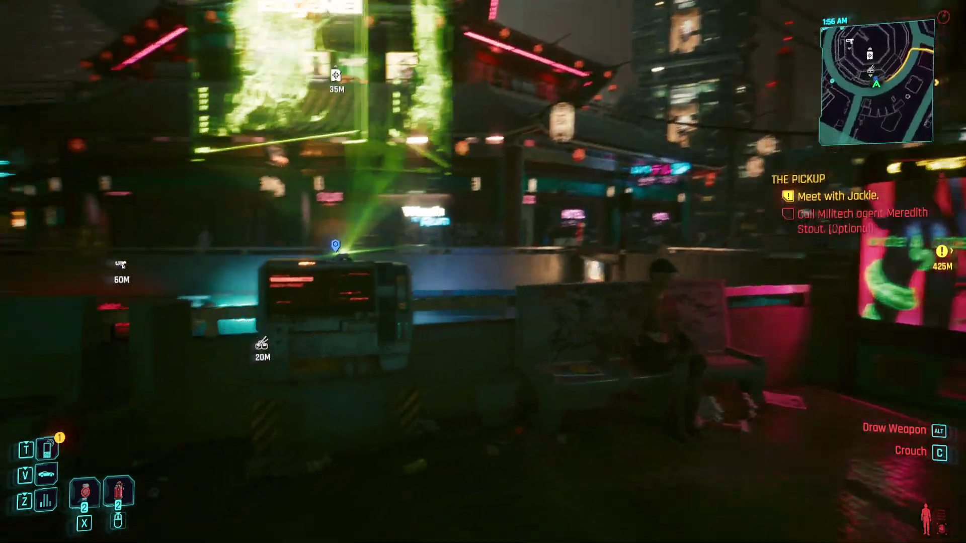
# Approach the Kabuki Market destination terminal, examine its casing, and return to the railing by the road.
pyautogui.press('w')
pyautogui.press('w')
pyautogui.press('d')
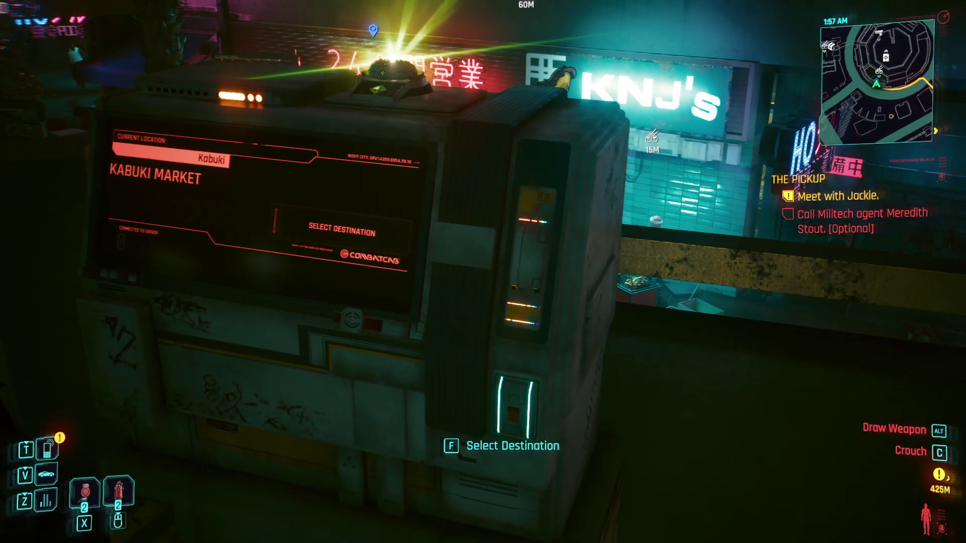
pyautogui.press('s')
pyautogui.press('d')
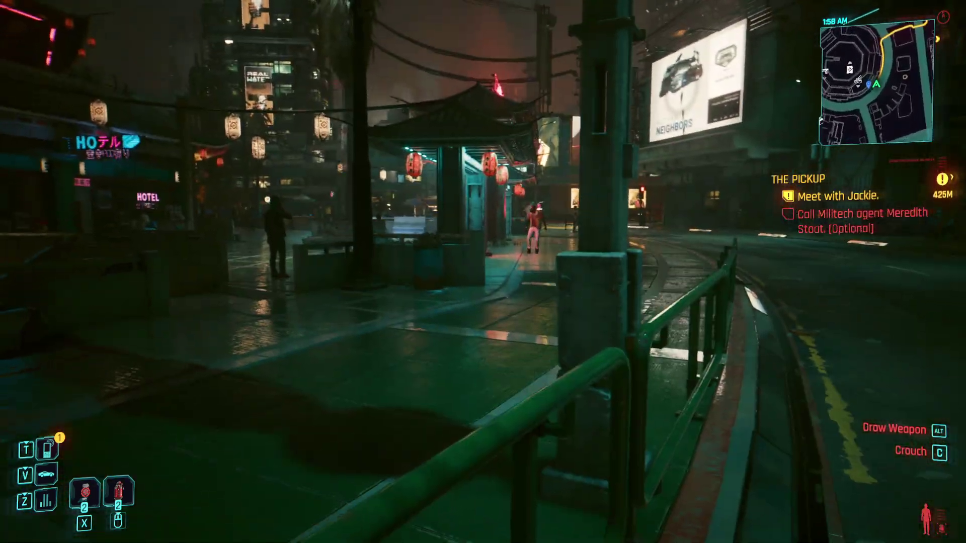
pyautogui.press('Escape')
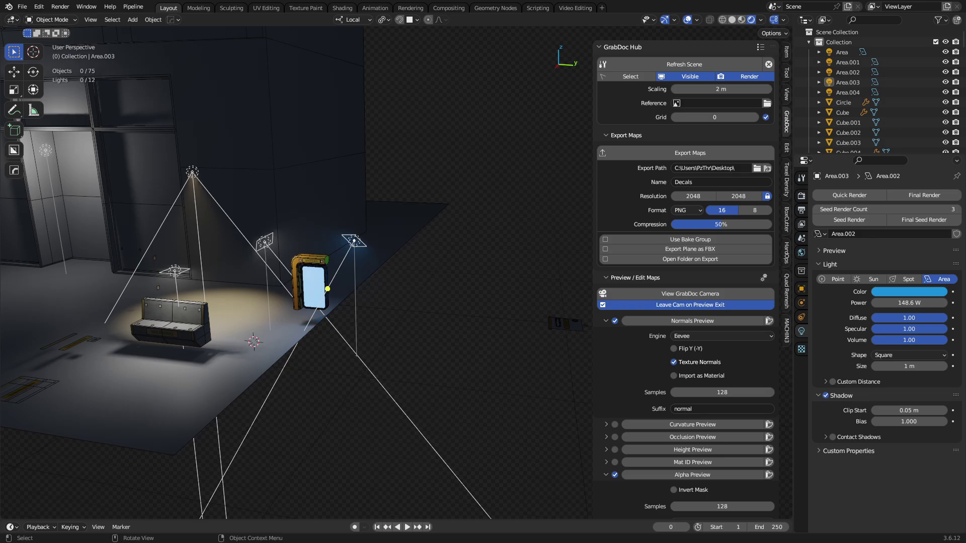
# In the Blender scene, find and select the bench body with the WARNING label.
pyautogui.click(219, 330)
pyautogui.keyDown('alt'); pyautogui.middleClick(220, 328); pyautogui.keyUp('alt')
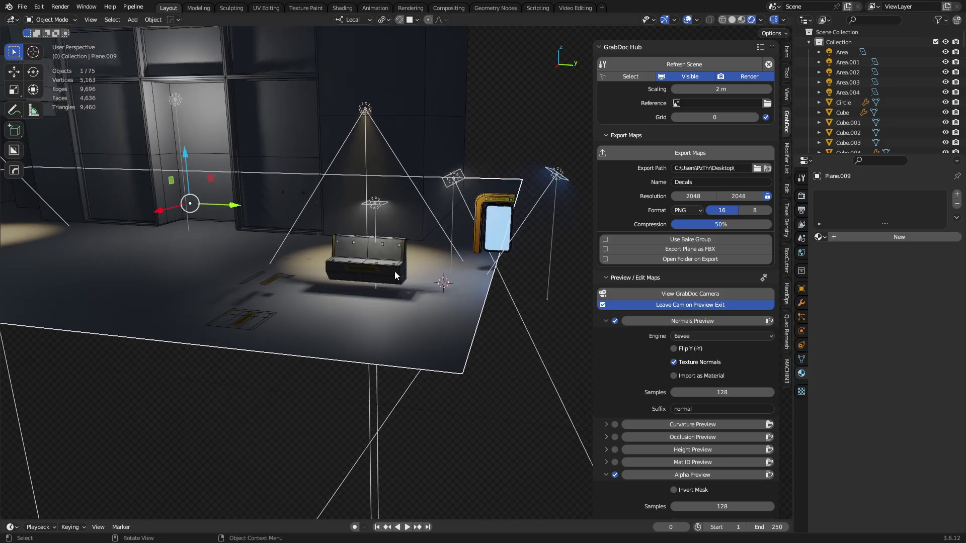
pyautogui.scroll(3, 352, 284)
pyautogui.moveTo(310, 297); pyautogui.dragTo(398, 306, button='middle')
pyautogui.keyDown('alt'); pyautogui.click(397, 284); pyautogui.keyUp('alt')
pyautogui.click(413, 297)
pyautogui.keyDown('alt'); pyautogui.middleClick(413, 297); pyautogui.keyUp('alt')
pyautogui.scroll(8, 347, 317)
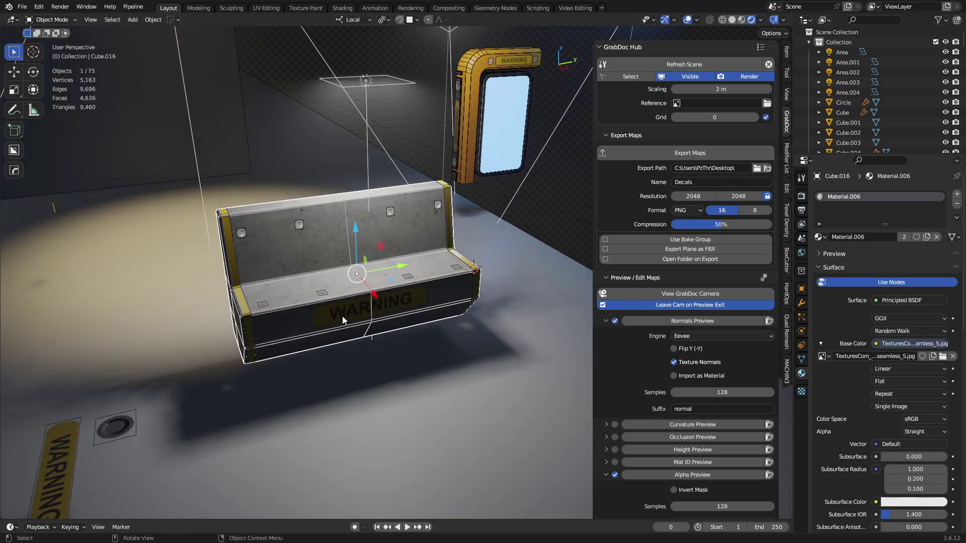
# Clear the selection, reselect only the bench body and isolate it in local view.
pyautogui.press('a')
pyautogui.press('a')
pyautogui.moveTo(293, 334); pyautogui.dragTo(352, 308, button='middle')
pyautogui.click(352, 308)
pyautogui.click(409, 319)
pyautogui.press('KP_Divide')
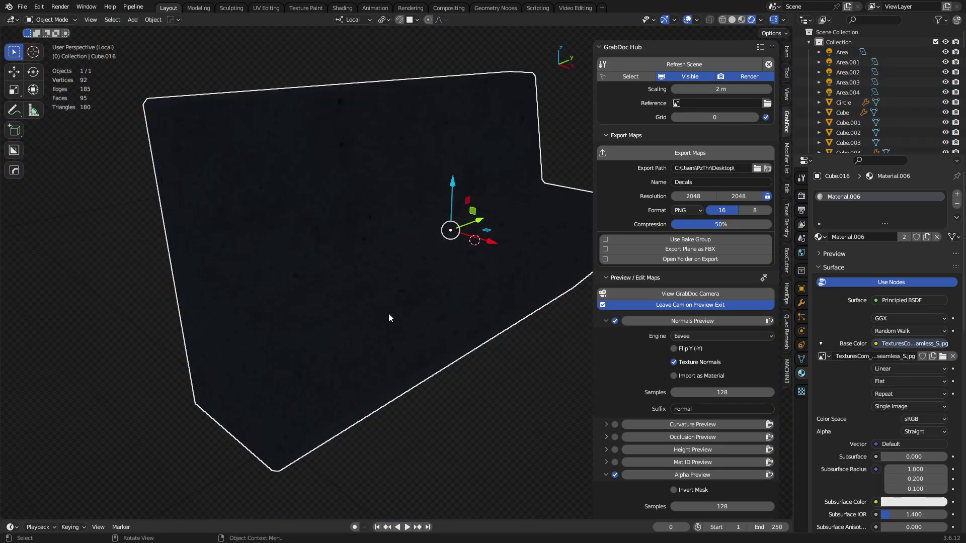
# Switch the viewport to solid shading and examine the bevelled edges where the bench seat meets the side.
pyautogui.press('z')
pyautogui.click(461, 313)
pyautogui.moveTo(481, 315)
pyautogui.mouseDown(button='middle')
pyautogui.moveTo(442, 317)
pyautogui.moveTo(445, 288)
pyautogui.mouseUp(button='middle')
pyautogui.scroll(6, 337, 274)
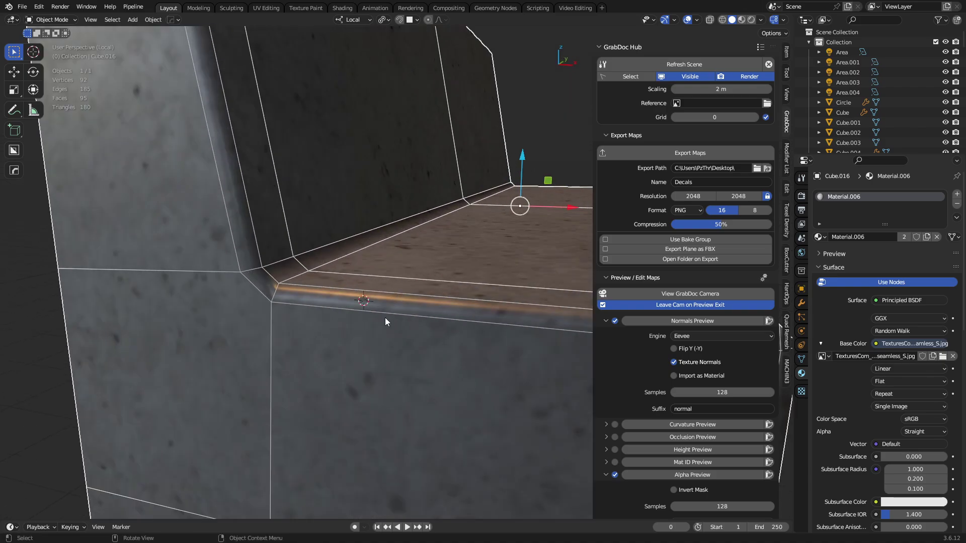
pyautogui.scroll(-10, 290, 276)
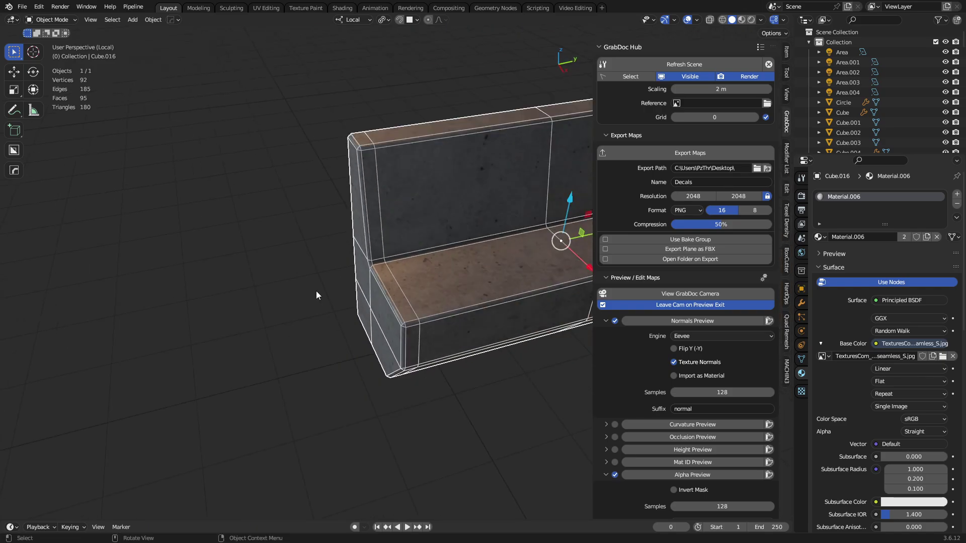
# Add a cube and move it away from the bench in the horizontal plane, about -2.26 m in X and -8.65 m in Y.
pyautogui.click(300, 264)
pyautogui.hotkey('shift', 'a')
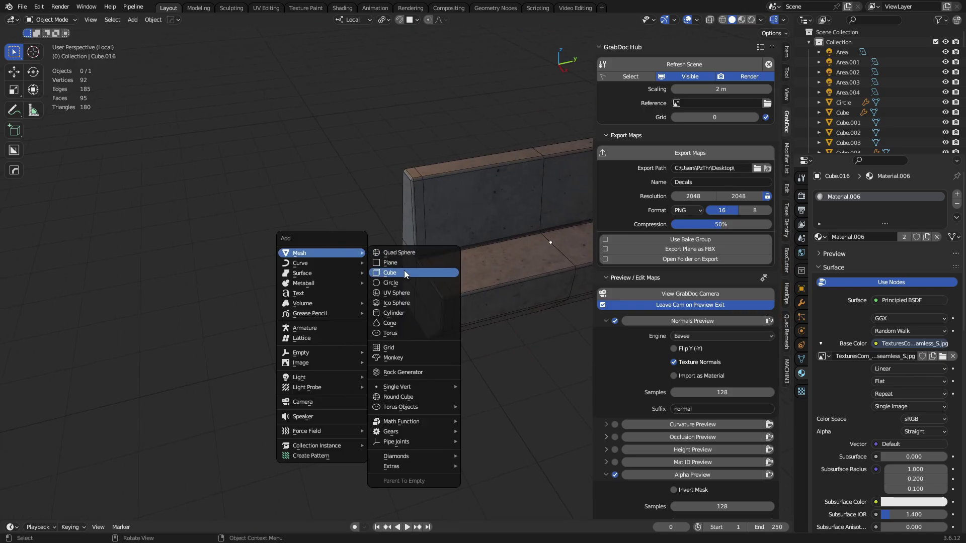
pyautogui.click(403, 270)
pyautogui.press('g')
pyautogui.hotkey('shift', 'z')
pyautogui.click(165, 202)
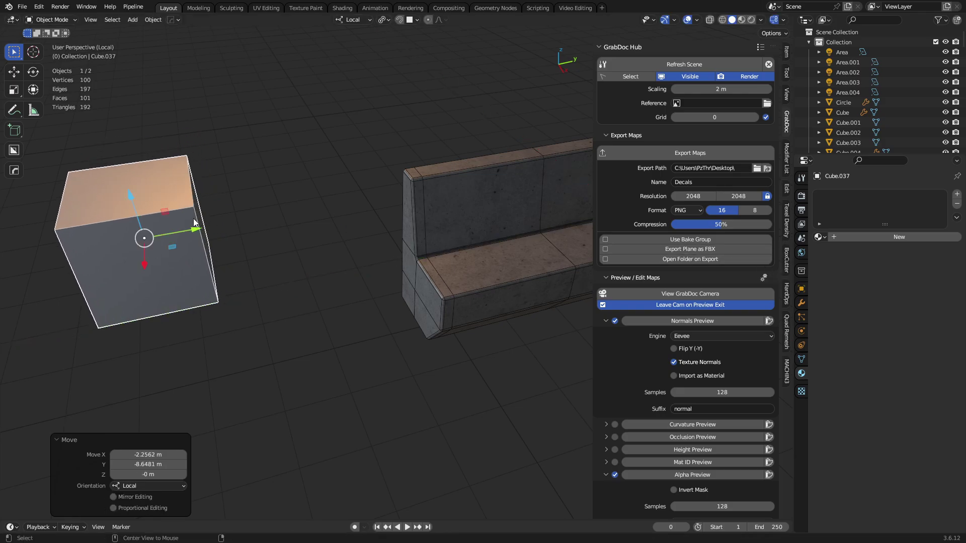
# Move the cube about -2.34 m along Y and place a duplicate of it about 2.43 m along Y.
pyautogui.press('KP_Decimal')
pyautogui.press('g')
pyautogui.press('y')
pyautogui.click(122, 274)
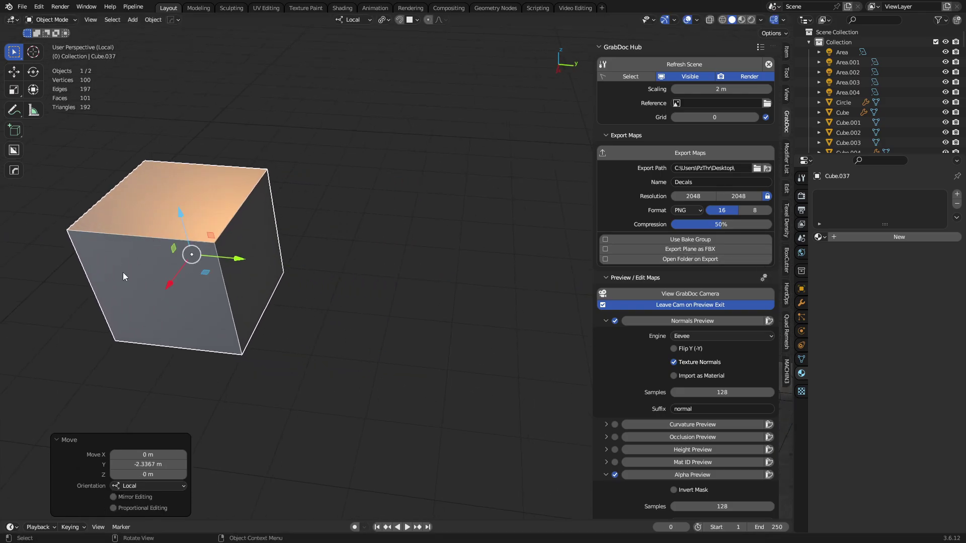
pyautogui.hotkey('shift', 'd')
pyautogui.press('y')
pyautogui.click(331, 280)
# Add a single-segment Bevel with a 30° angle limit and about 0.053 m width to the duplicate cube.
pyautogui.press('q')
pyautogui.click(330, 282)
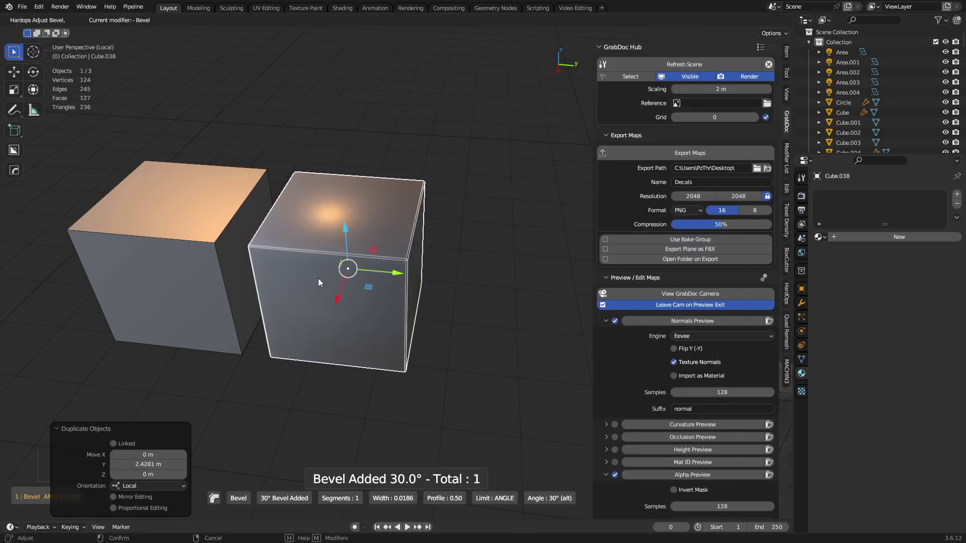
pyautogui.click(282, 275)
pyautogui.press('KP_Decimal')
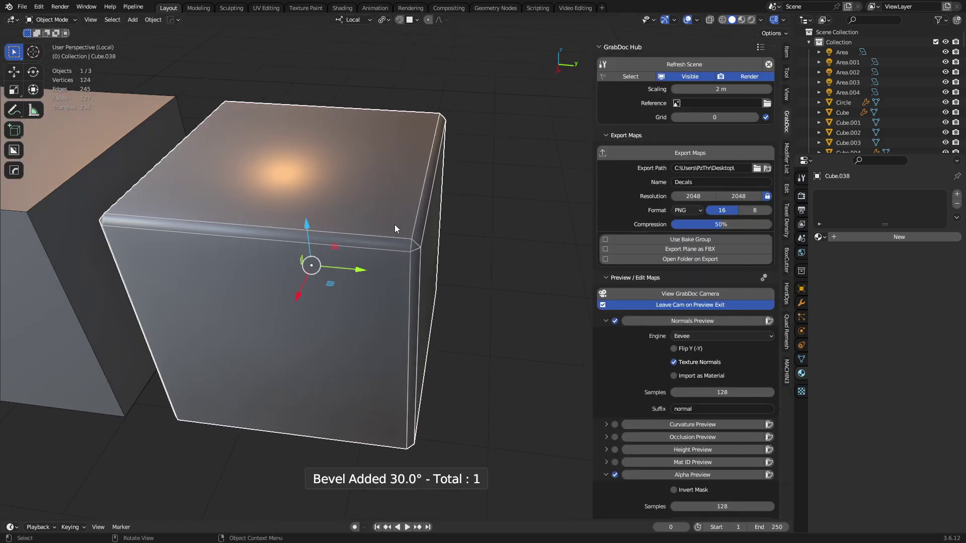
# Open the duplicate cube's Bevel modifier settings and choose Arc as the outer miter type.
pyautogui.click(802, 302)
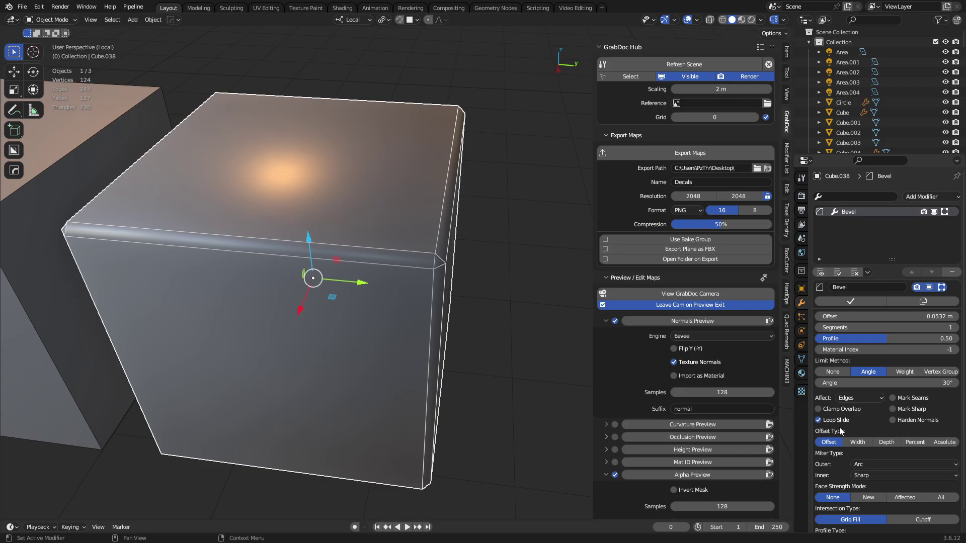
pyautogui.click(869, 463)
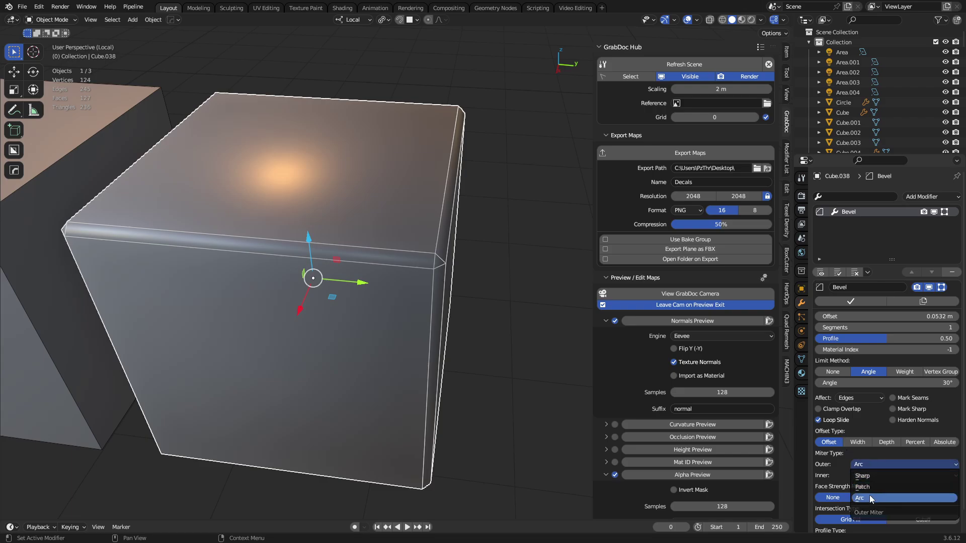
pyautogui.click(869, 496)
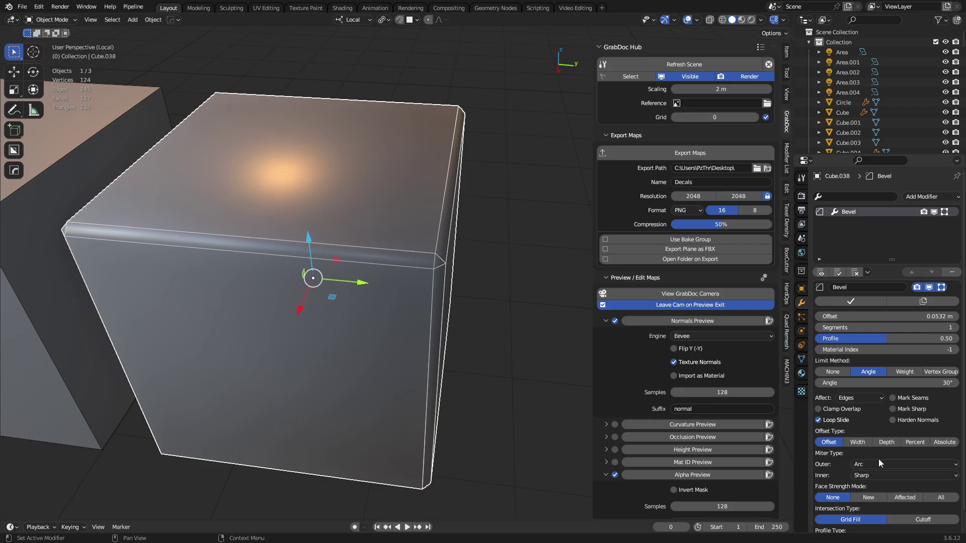
# Add a Weighted Normal modifier to the bevelled cube and check the shading along its top edge.
pyautogui.scroll(-2, 449, 309)
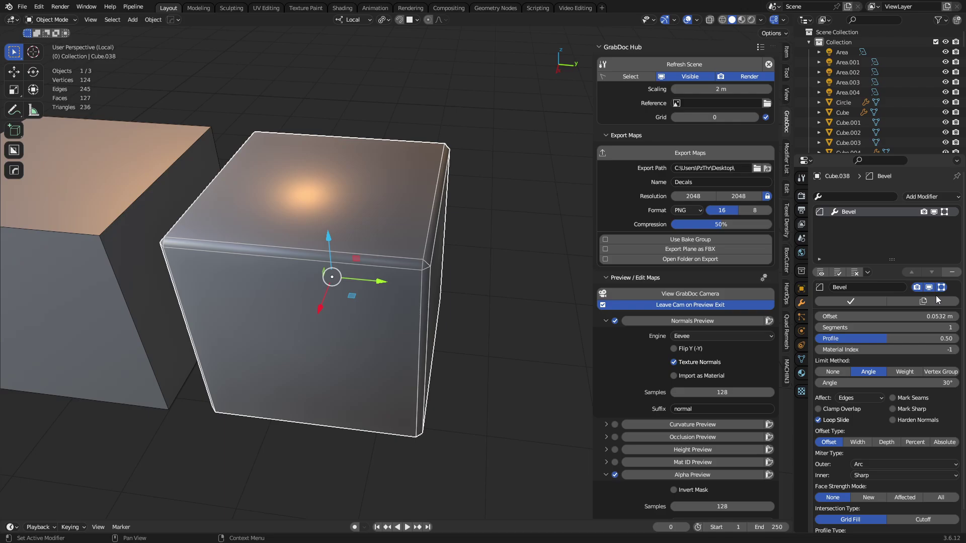
pyautogui.click(929, 196)
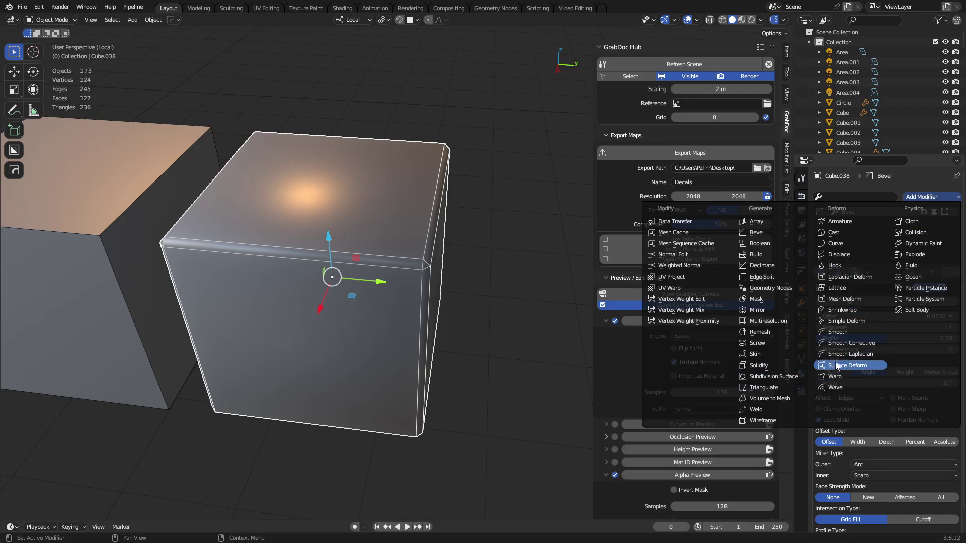
pyautogui.click(710, 267)
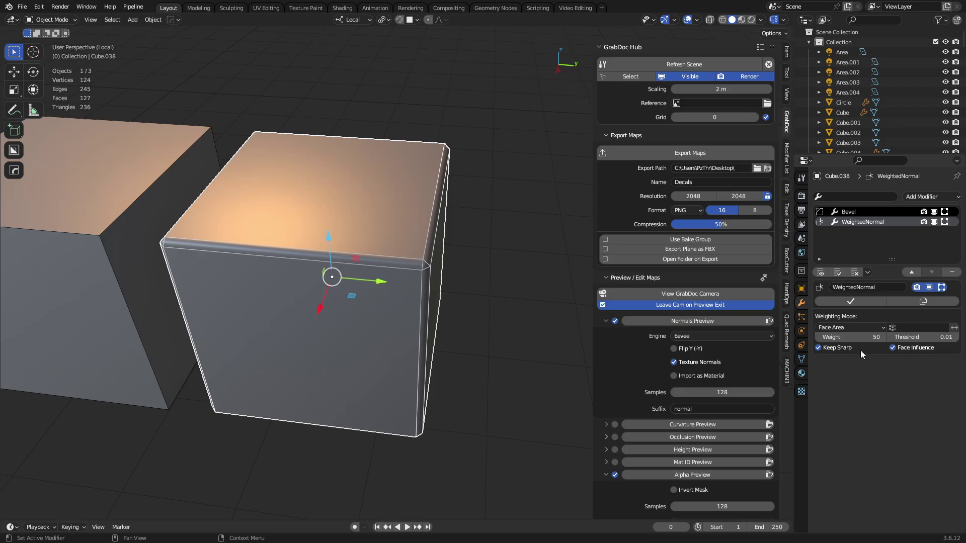
pyautogui.scroll(5, 328, 260)
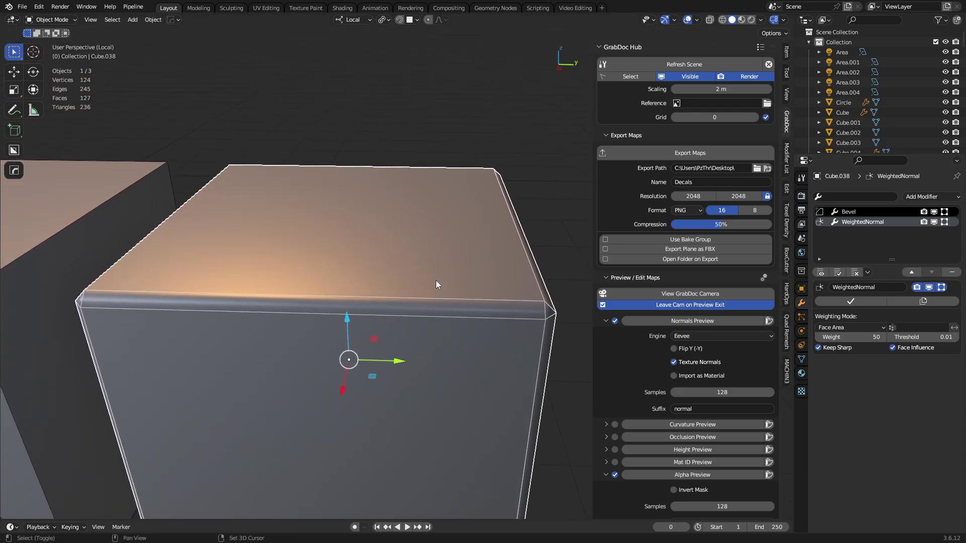
pyautogui.keyDown('shift'); pyautogui.moveTo(436, 281); pyautogui.dragTo(403, 277, button='middle'); pyautogui.keyUp('shift')
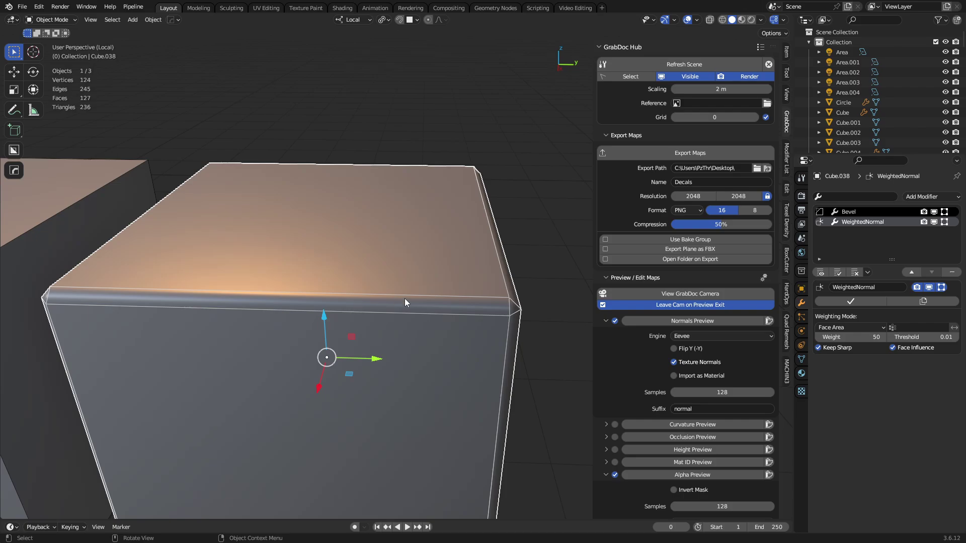
pyautogui.scroll(-4, 404, 298)
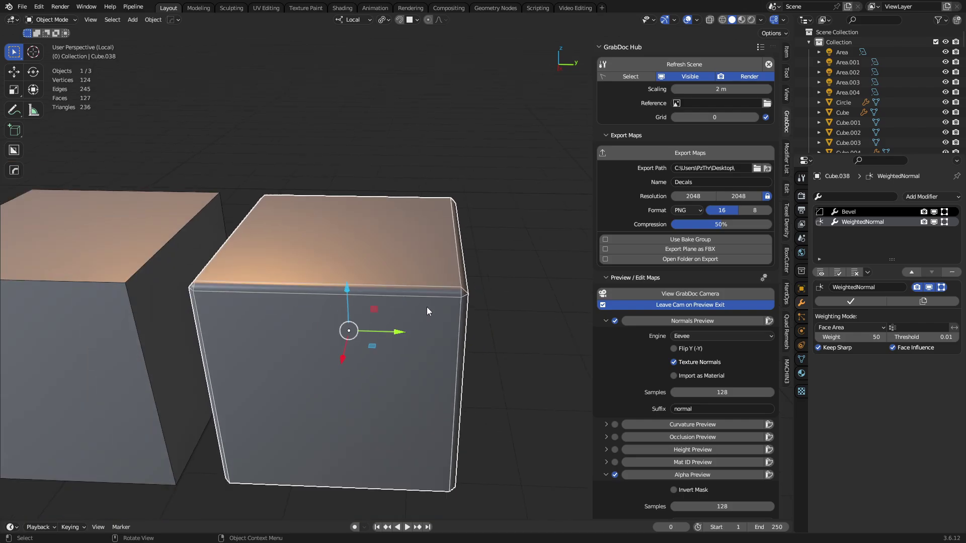
pyautogui.moveTo(440, 311); pyautogui.dragTo(473, 287, button='middle')
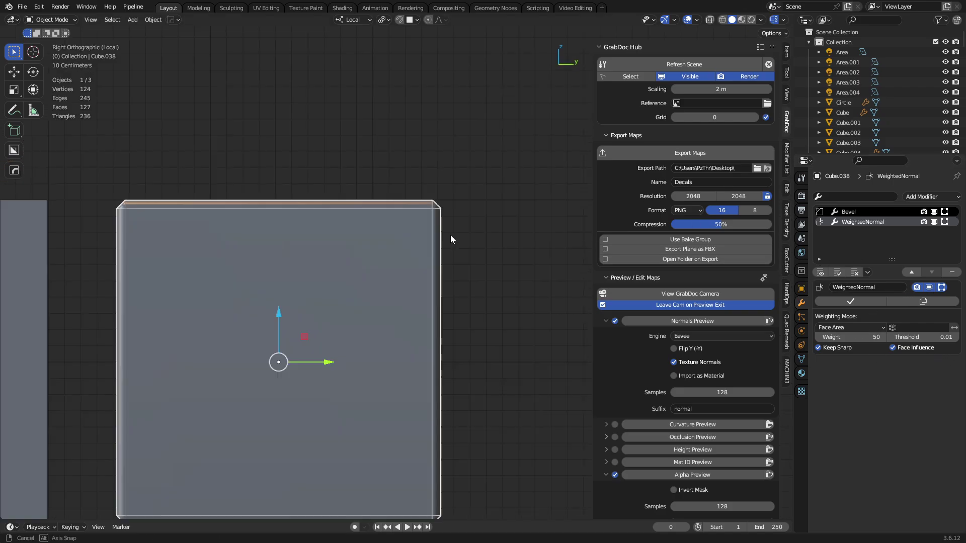
# Put the bevelled cube into Edit Mode and turn on the split normals display at its upper corner in side view.
pyautogui.keyDown('shift'); pyautogui.moveTo(455, 225); pyautogui.dragTo(424, 269, button='middle'); pyautogui.keyUp('shift')
pyautogui.scroll(6, 436, 242)
pyautogui.keyDown('shift'); pyautogui.moveTo(460, 188); pyautogui.dragTo(429, 252, button='middle'); pyautogui.keyUp('shift')
pyautogui.hotkey('ctrl', 'Tab')
pyautogui.click(464, 261)
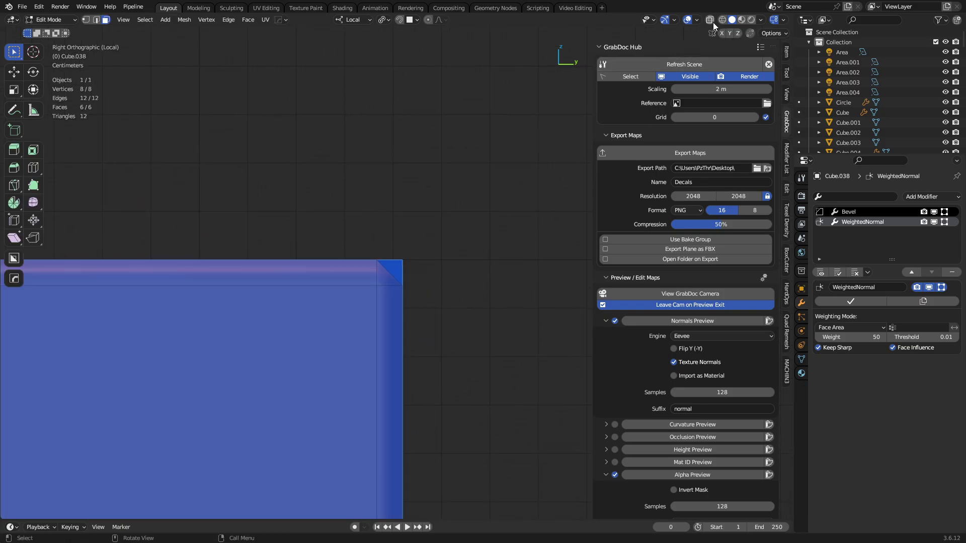
pyautogui.click(697, 20)
pyautogui.click(647, 395)
pyautogui.scroll(-2, 405, 298)
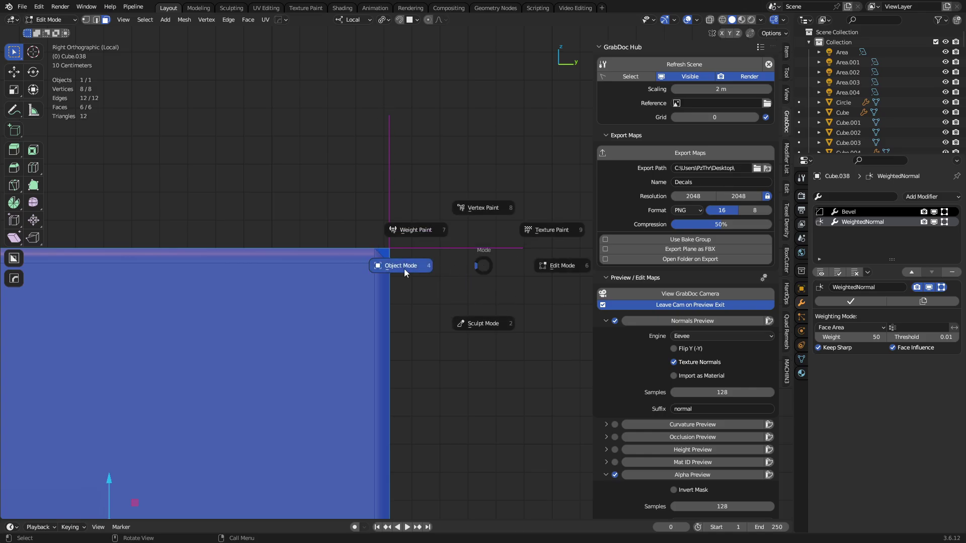
# Apply the cube's Bevel modifier and show the Weighted Normal modifier's result on the edit cage in Edit Mode.
pyautogui.press('Tab')
pyautogui.click(868, 211)
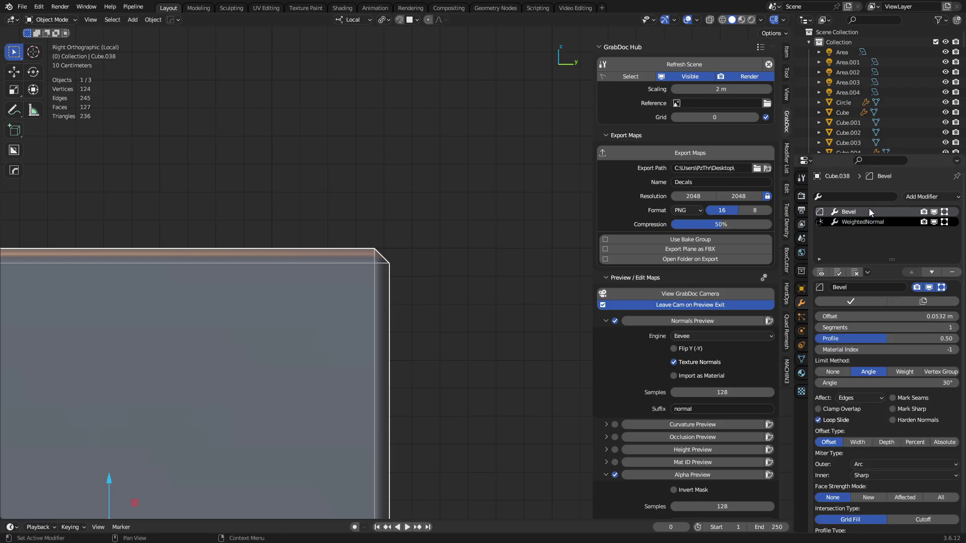
pyautogui.click(848, 301)
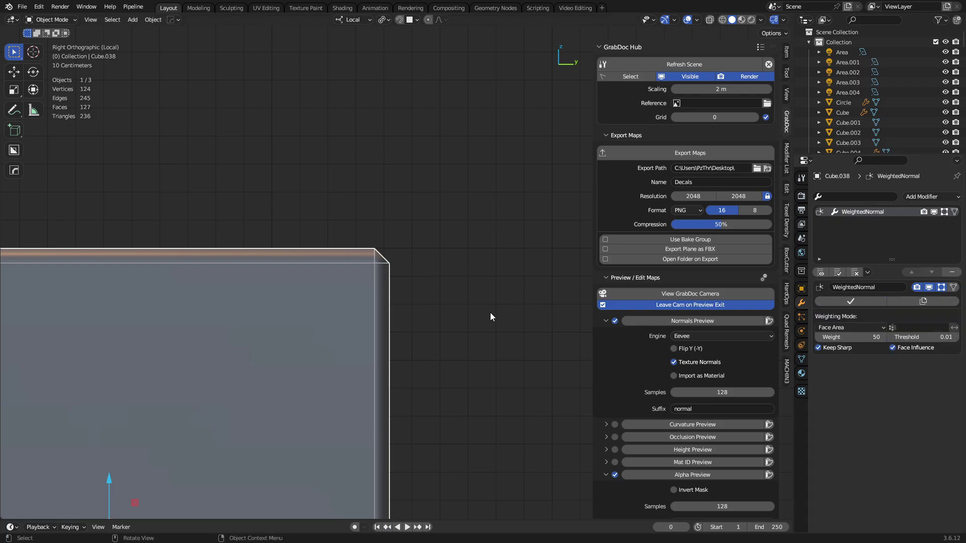
pyautogui.hotkey('ctrl', 'Tab')
pyautogui.click(532, 316)
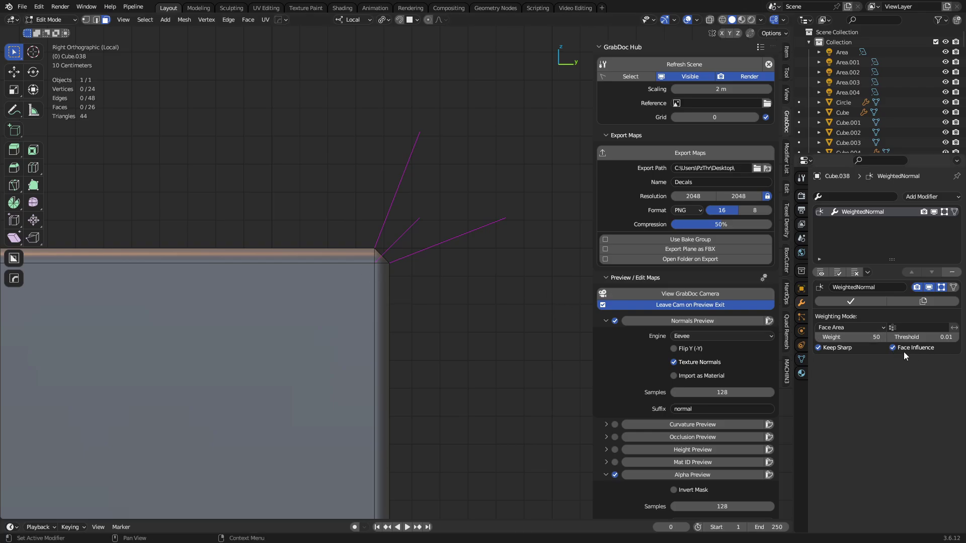
pyautogui.click(953, 289)
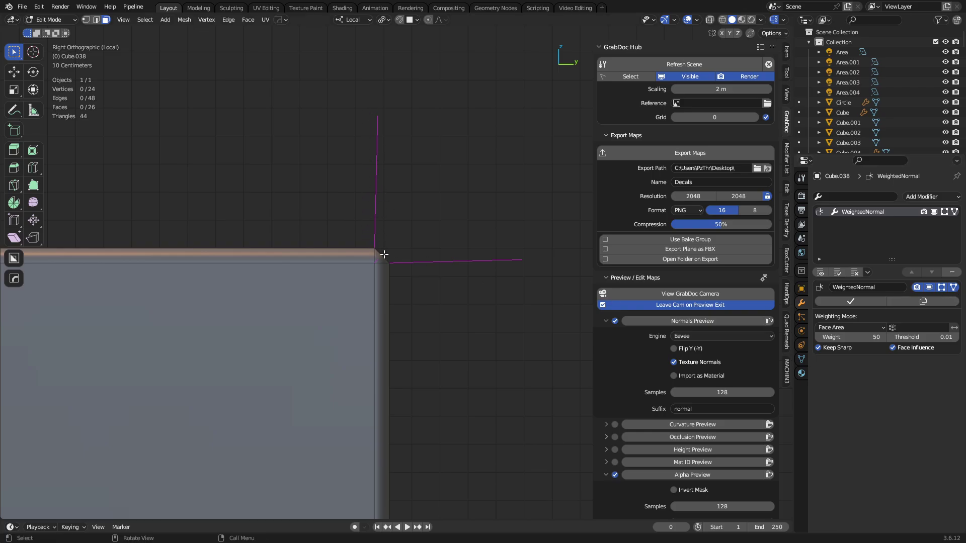
# Try a Weighted Normal weight of 100 and restore the weight to 50.
pyautogui.moveTo(836, 337); pyautogui.dragTo(885, 338)
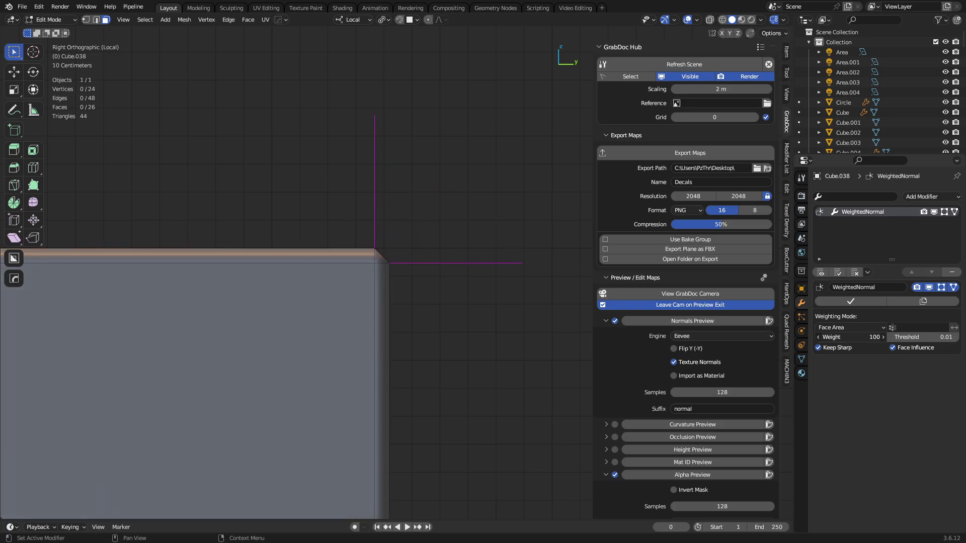
pyautogui.click(837, 338)
pyautogui.write('50')
pyautogui.press('Return')
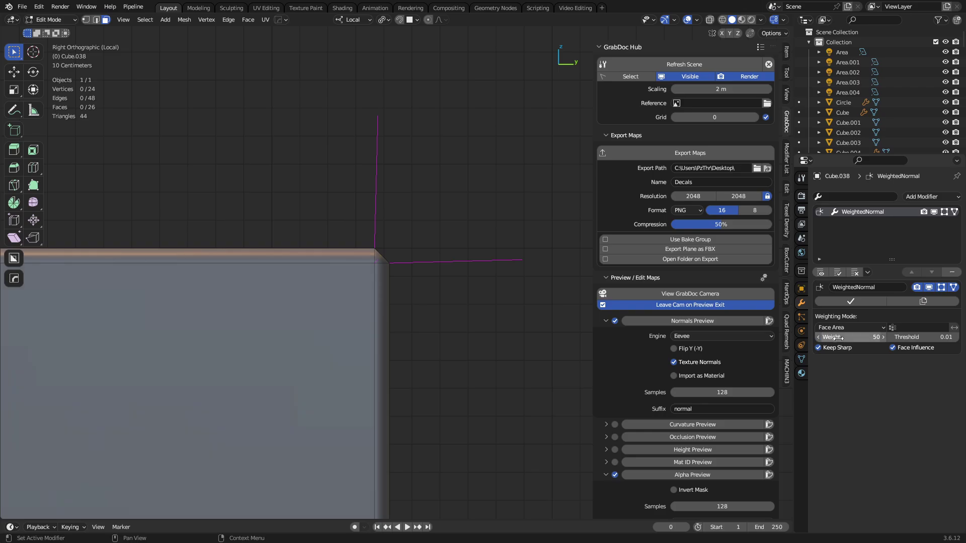
# Select the bevelled cube's large front, top and adjoining side faces.
pyautogui.scroll(-4, 459, 293)
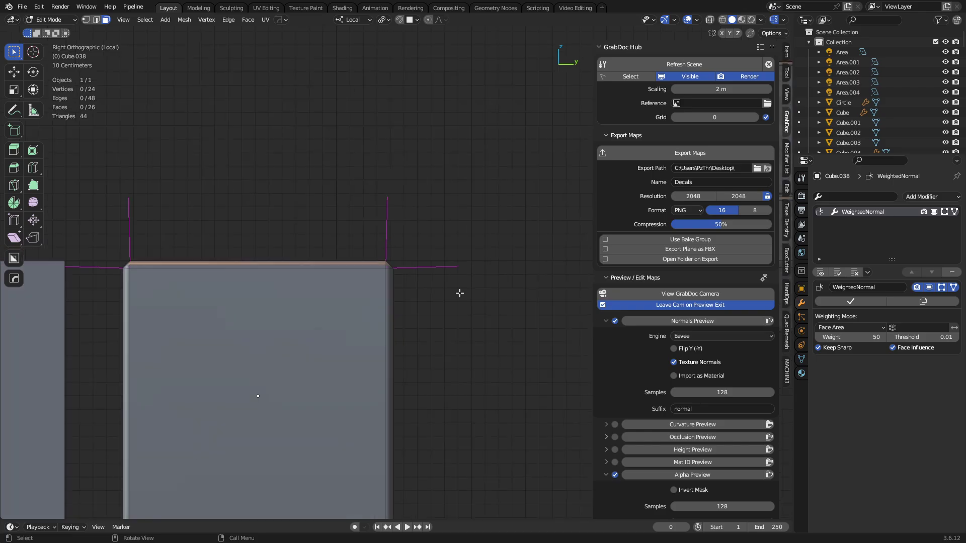
pyautogui.moveTo(459, 293); pyautogui.dragTo(429, 317, button='middle')
pyautogui.click(334, 320)
pyautogui.keyDown('shift'); pyautogui.click(356, 238); pyautogui.keyUp('shift')
pyautogui.keyDown('shift'); pyautogui.click(422, 290); pyautogui.keyUp('shift')
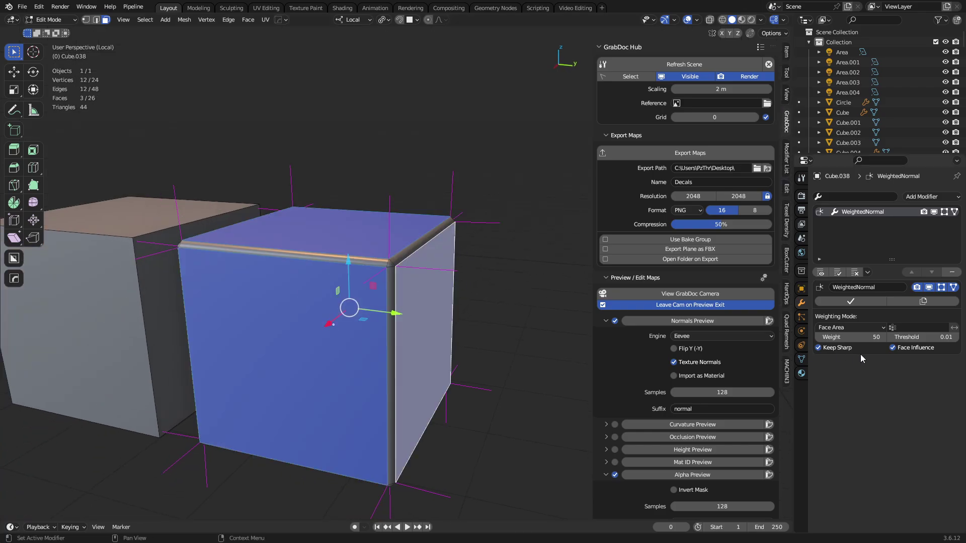
# Try Strong face strength on the three selected faces and undo the change.
pyautogui.hotkey('alt', 'n')
pyautogui.moveTo(399, 296)
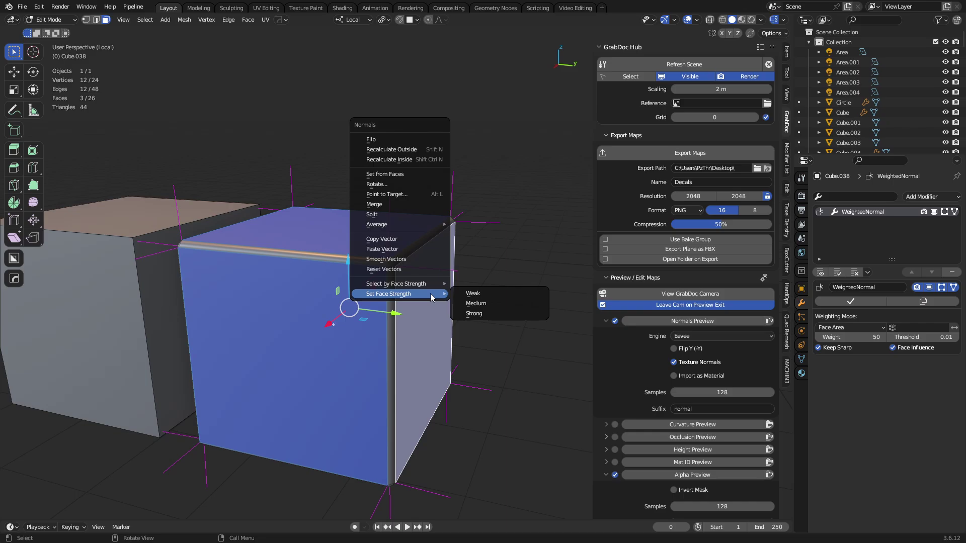
pyautogui.click(487, 314)
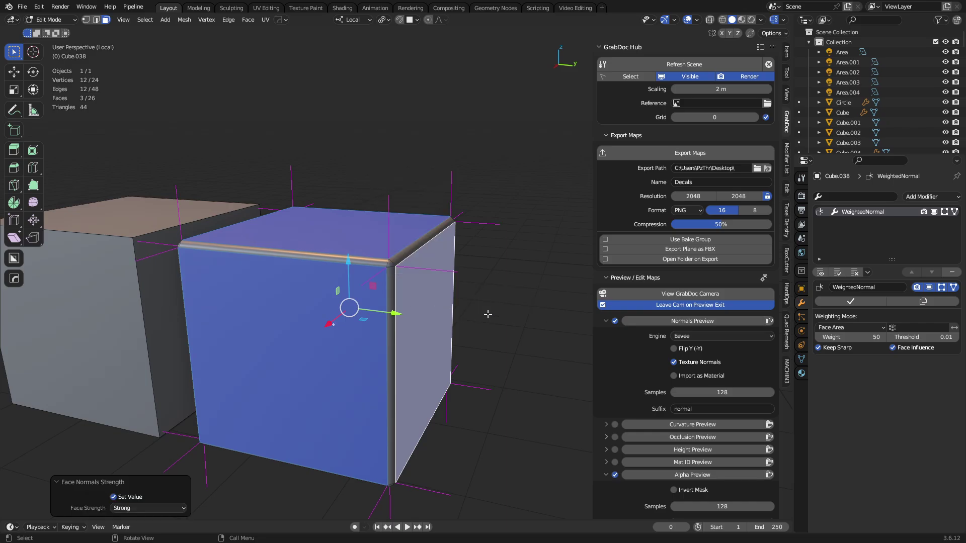
pyautogui.hotkey('ctrl', 'z')
# Set the face strength of the three selected faces to Strong and return to Object Mode.
pyautogui.moveTo(454, 327); pyautogui.dragTo(465, 252, button='middle')
pyautogui.scroll(7, 460, 237)
pyautogui.hotkey('alt', 'n')
pyautogui.moveTo(486, 266)
pyautogui.click(522, 284)
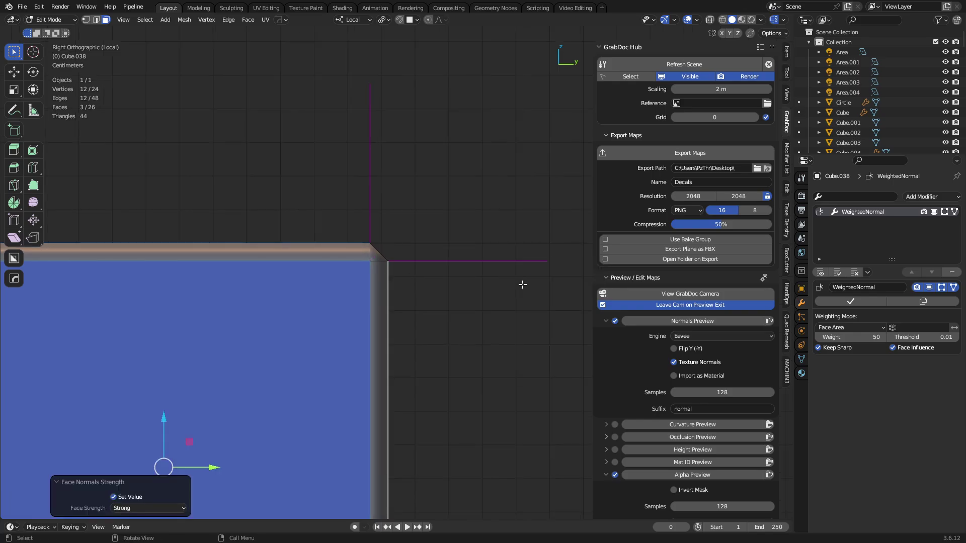
pyautogui.scroll(-6, 519, 281)
pyautogui.moveTo(514, 283); pyautogui.dragTo(410, 354, button='middle')
pyautogui.press('Tab')
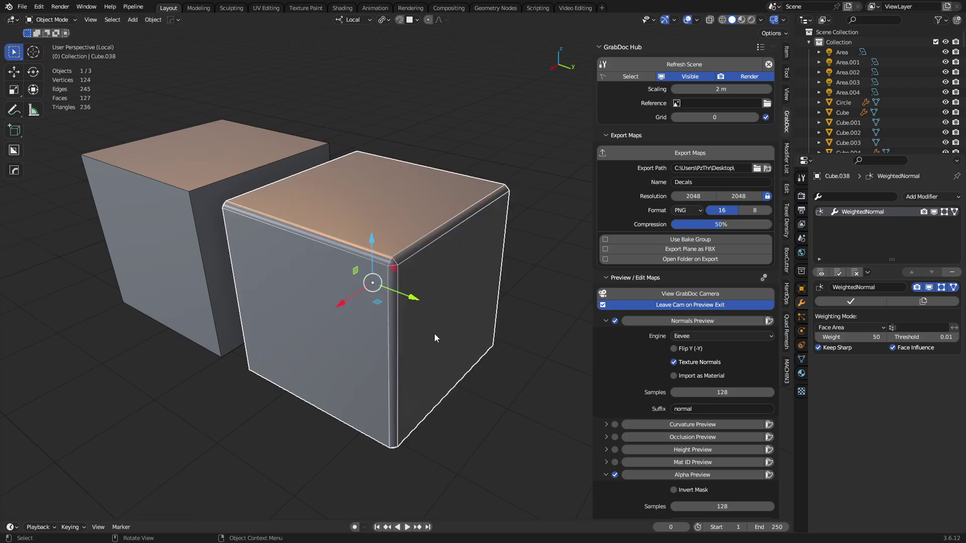
# Apply Shade Auto Smooth to the bevelled cube with a 180° angle.
pyautogui.rightClick(392, 244)
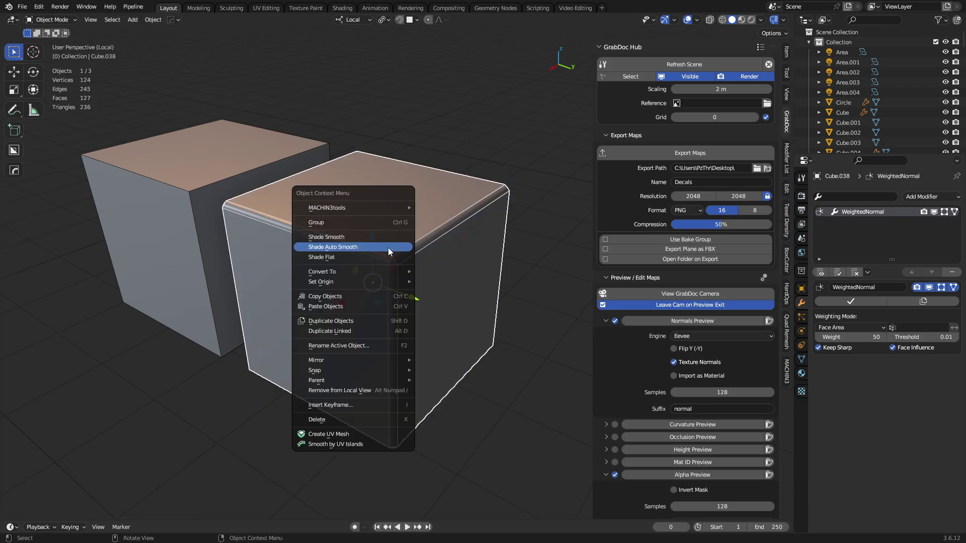
pyautogui.click(388, 250)
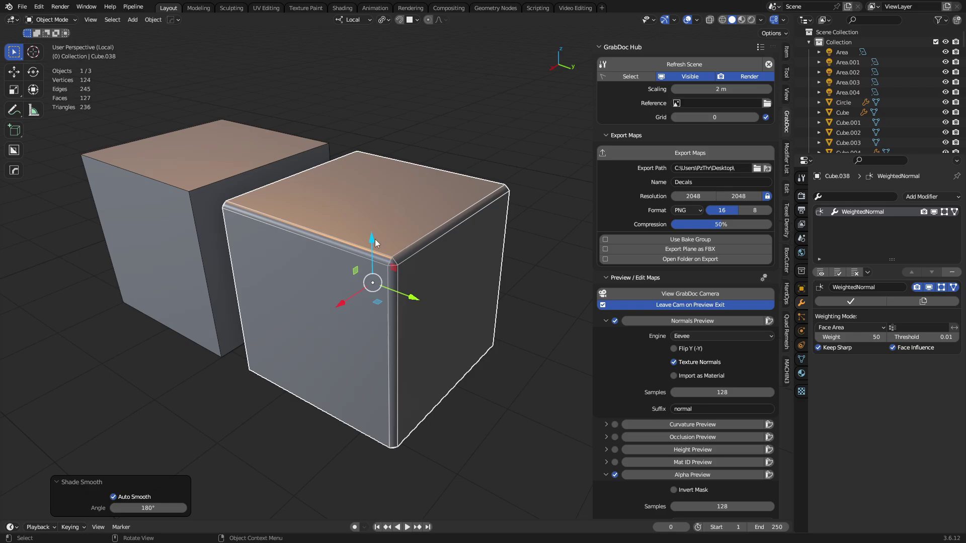
pyautogui.moveTo(451, 232); pyautogui.dragTo(457, 228, button='middle')
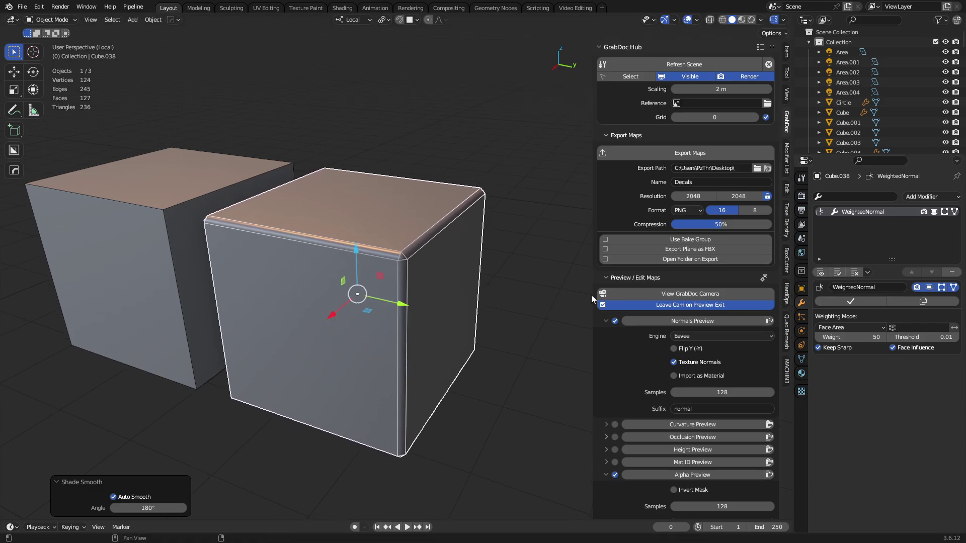
# Mark UV seams around the bevelled cube's flat side face and check the seam against the neighbouring bevel edges.
pyautogui.press('Tab')
pyautogui.click(416, 268)
pyautogui.keyDown('shift'); pyautogui.click(440, 249); pyautogui.keyUp('shift')
pyautogui.keyDown('shift'); pyautogui.click(434, 376); pyautogui.keyUp('shift')
pyautogui.press('u')
pyautogui.click(482, 375)
pyautogui.click(489, 235)
pyautogui.scroll(5, 410, 272)
pyautogui.click(391, 251)
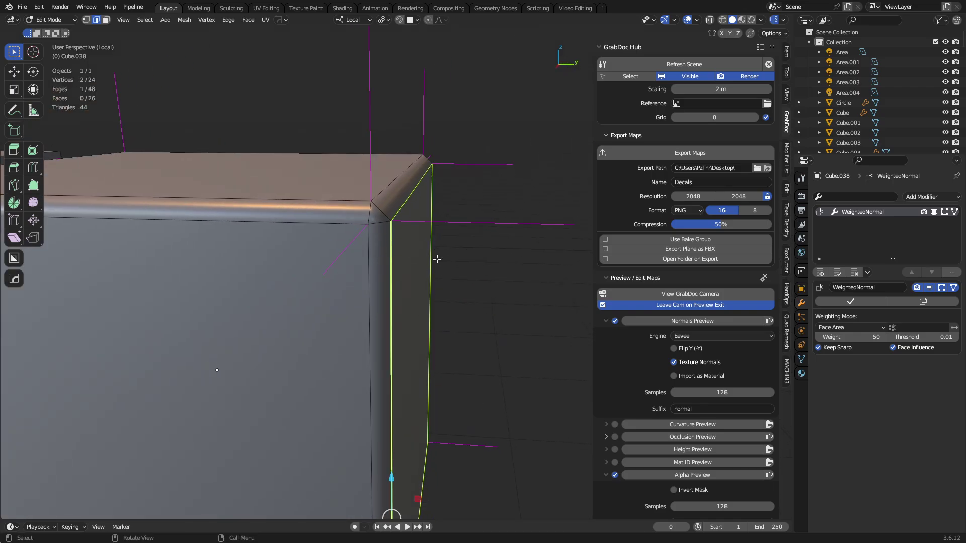
pyautogui.click(363, 220)
pyautogui.scroll(-6, 363, 218)
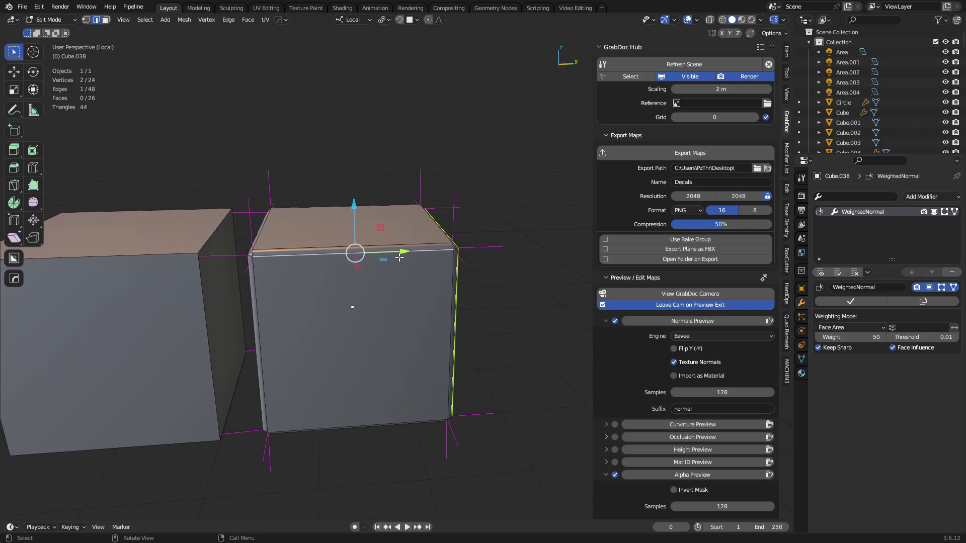
pyautogui.moveTo(467, 258); pyautogui.dragTo(399, 265, button='middle')
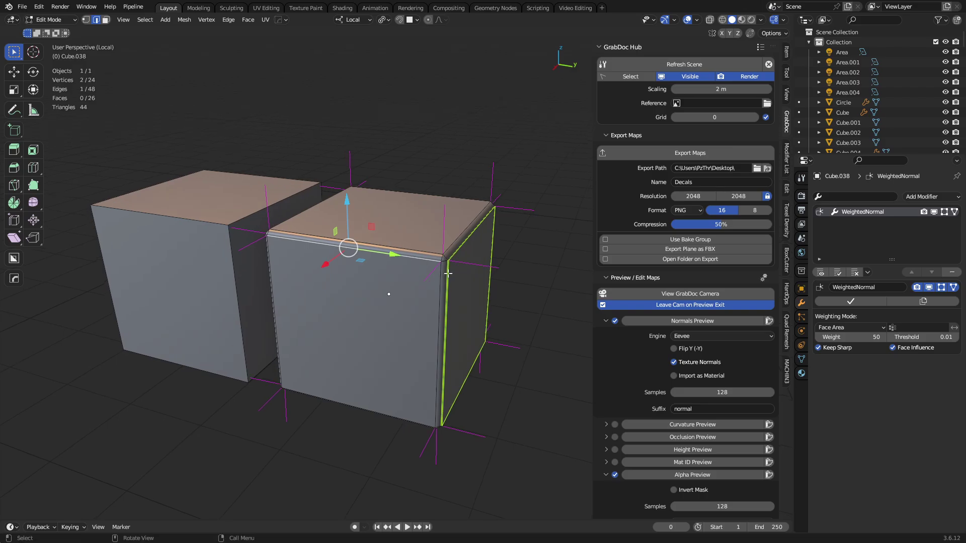
# Select further edges bordering the bevelled cube's side face and mark them as UV seams.
pyautogui.click(446, 285)
pyautogui.keyDown('shift'); pyautogui.click(459, 248); pyautogui.keyUp('shift')
pyautogui.moveTo(444, 260); pyautogui.dragTo(462, 364, button='middle')
pyautogui.click(496, 365)
pyautogui.press('u')
pyautogui.click(536, 364)
pyautogui.moveTo(347, 272); pyautogui.dragTo(448, 261, button='middle')
# Return to Object Mode, leave local view and delete the bevelled demonstration cube.
pyautogui.press('Tab')
pyautogui.press('/')
pyautogui.press('x')
pyautogui.click(390, 254)
# Switch the viewport through the Solid and Rendered shading modes and settle on Material Preview for the full scene.
pyautogui.hotkey('shift', 'z')
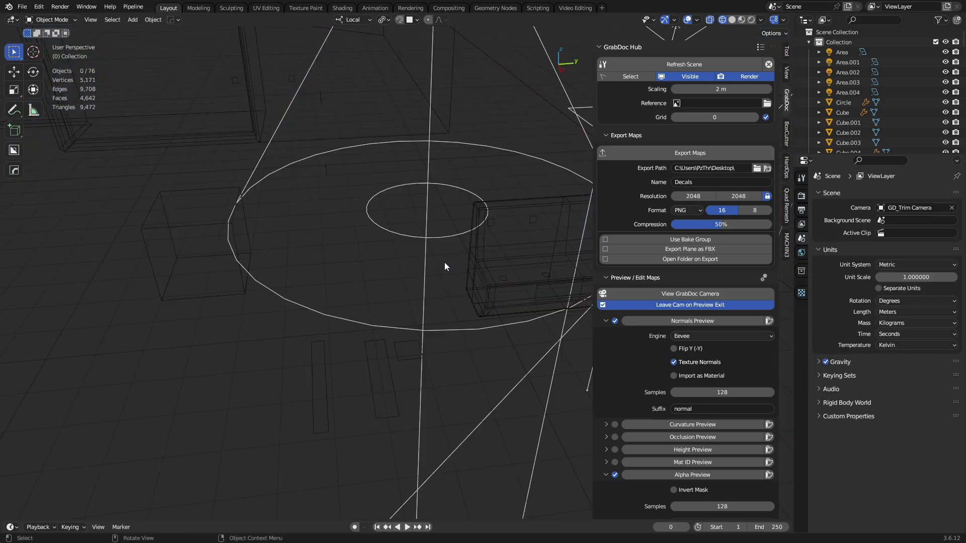
pyautogui.press('z')
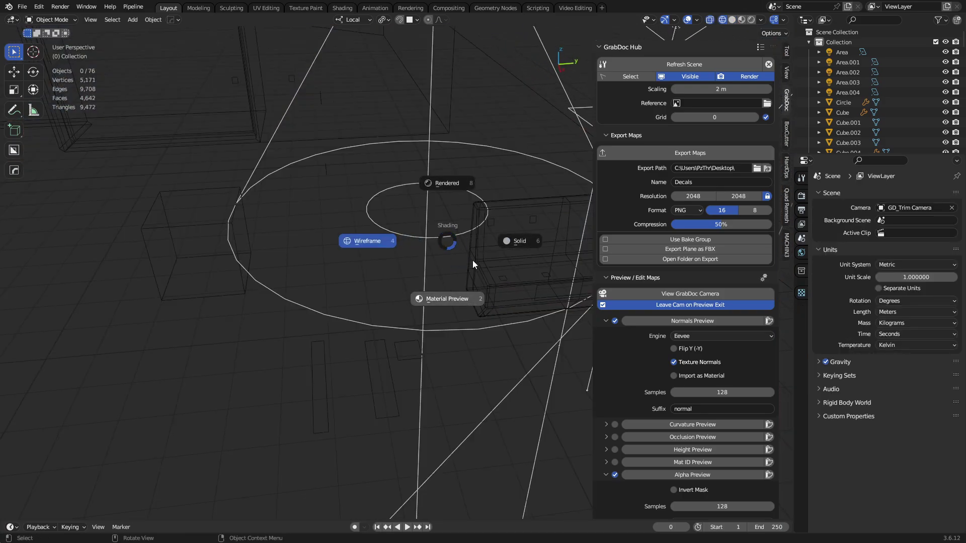
pyautogui.click(505, 249)
pyautogui.keyDown('alt'); pyautogui.middleClick(505, 250); pyautogui.keyUp('alt')
pyautogui.scroll(4, 423, 309)
pyautogui.press('z')
pyautogui.moveTo(396, 341)
pyautogui.mouseDown(button='middle')
pyautogui.moveTo(423, 301)
pyautogui.moveTo(403, 309)
pyautogui.mouseUp(button='middle')
pyautogui.click(431, 259)
pyautogui.press('z')
pyautogui.click(436, 336)
pyautogui.scroll(-3, 352, 342)
# Examine the bench's bevelled edges and modifiers by selecting its main body and its mirrored yellow-striped end piece.
pyautogui.moveTo(306, 373); pyautogui.dragTo(251, 296, button='middle')
pyautogui.click(382, 188)
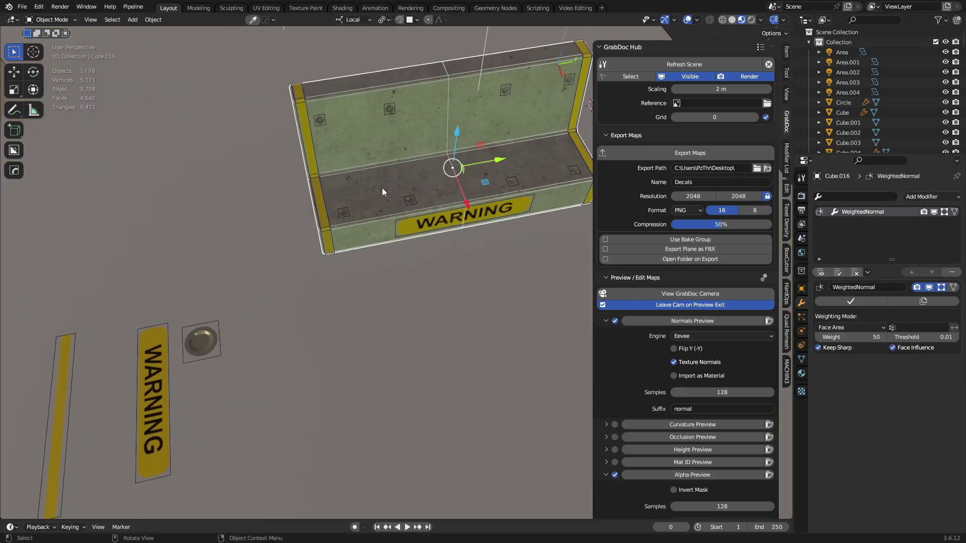
pyautogui.moveTo(382, 189); pyautogui.dragTo(433, 249, button='middle')
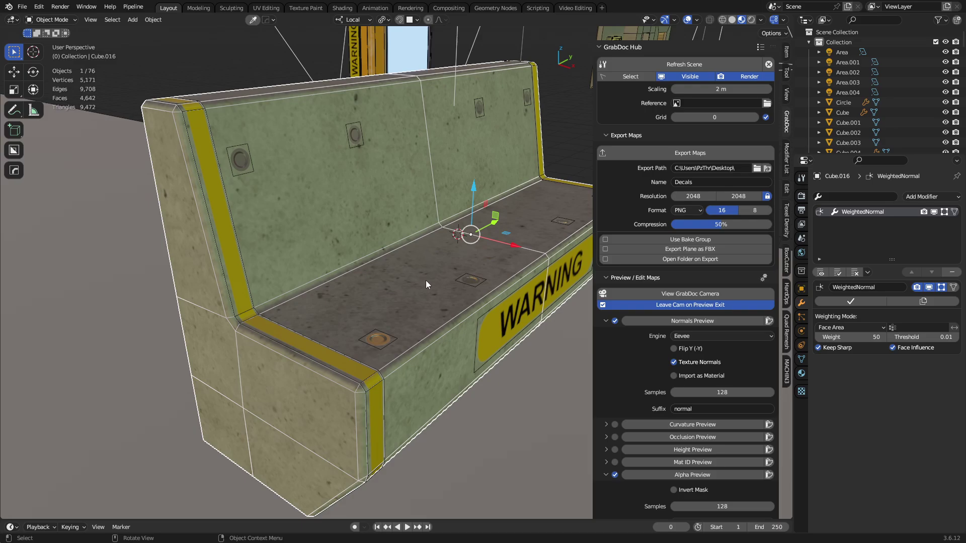
pyautogui.click(349, 366)
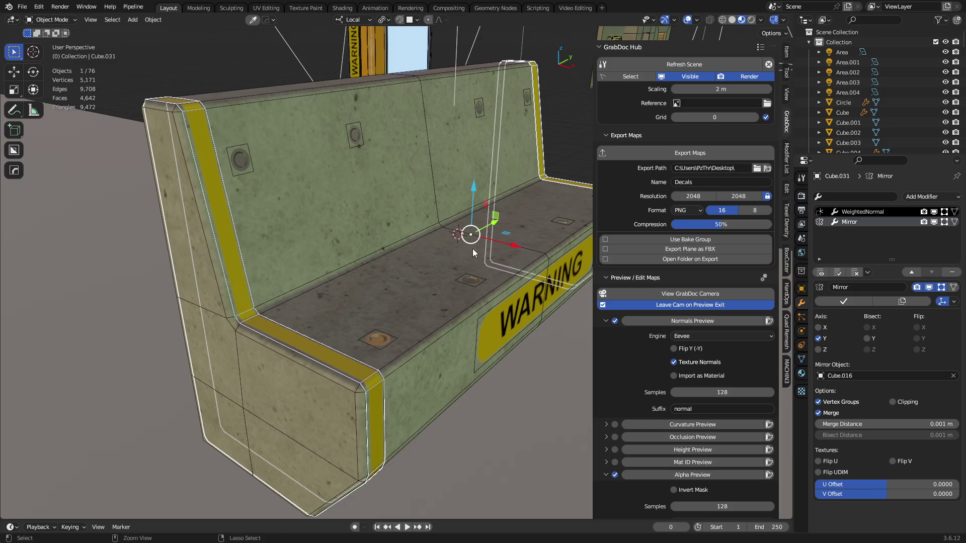
pyautogui.press('a')
pyautogui.press('a')
pyautogui.moveTo(472, 250); pyautogui.dragTo(362, 152, button='middle')
pyautogui.scroll(-2, 455, 278)
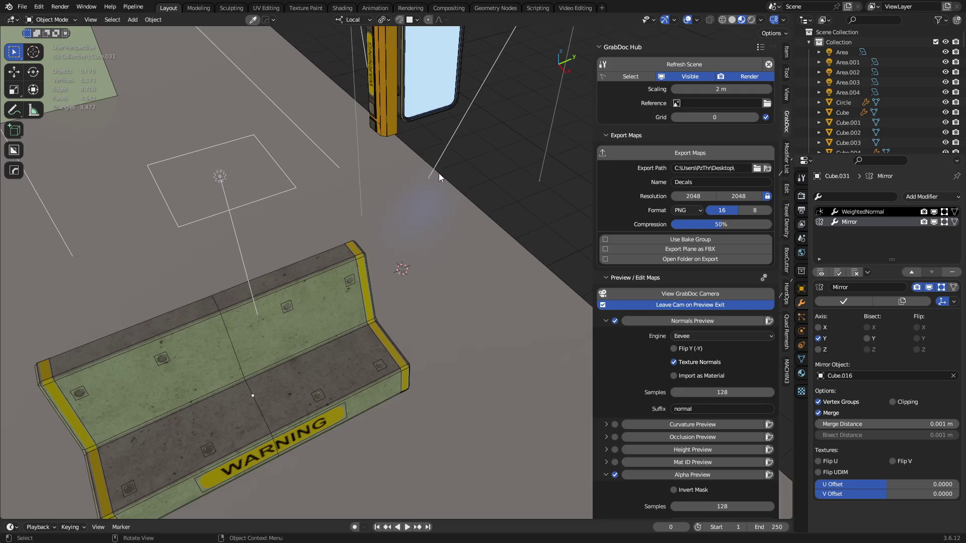
# Inspect the loose decal planes and trim sheet in front of the bench, selecting the WARNING decal plane.
pyautogui.moveTo(443, 171); pyautogui.dragTo(314, 286, button='middle')
pyautogui.keyDown('alt'); pyautogui.middleClick(304, 285); pyautogui.keyUp('alt')
pyautogui.keyDown('shift'); pyautogui.moveTo(436, 376); pyautogui.dragTo(316, 240, button='middle'); pyautogui.keyUp('shift')
pyautogui.click(270, 165)
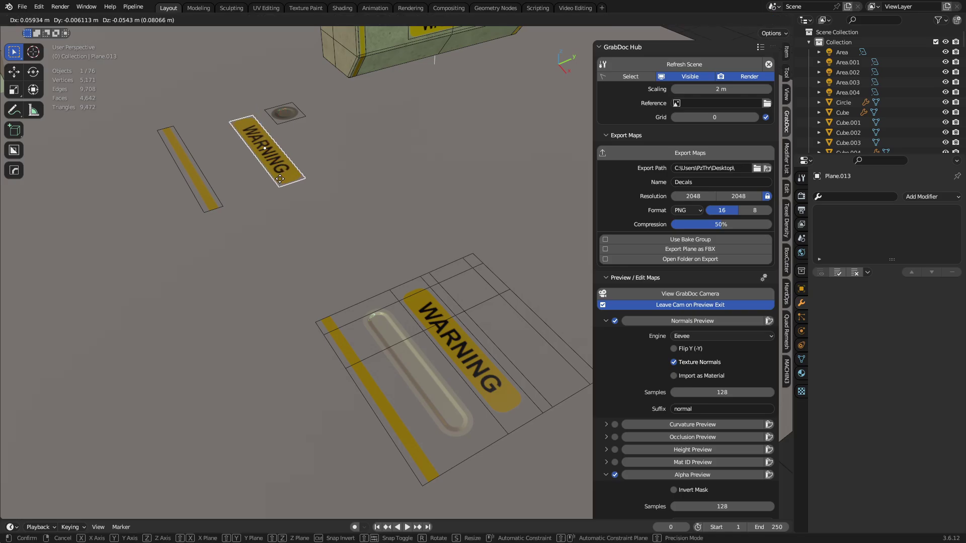
pyautogui.keyDown('shift'); pyautogui.moveTo(473, 201); pyautogui.dragTo(236, 376, button='middle'); pyautogui.keyUp('shift')
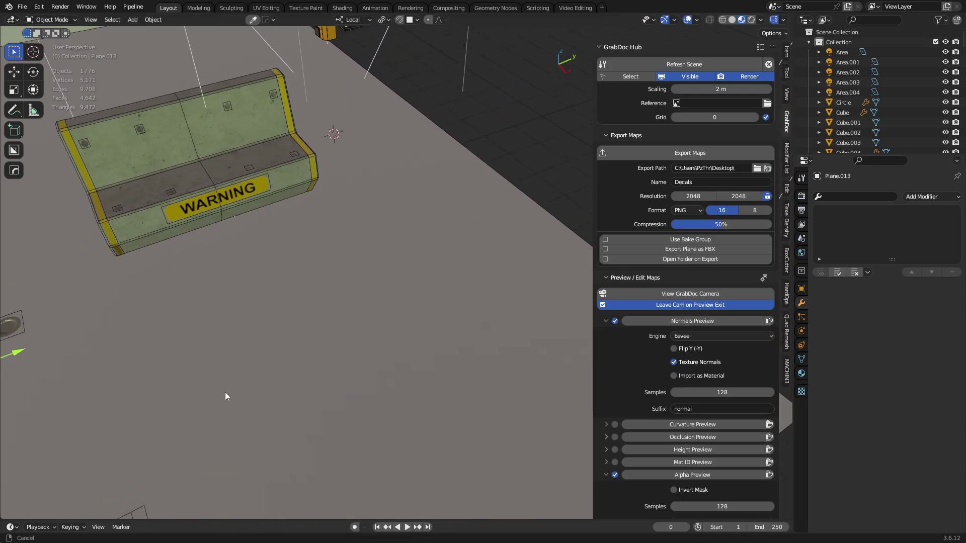
# Examine the decal trim source geometry away from the bench, checking how the WARNING plane sits above its base plane.
pyautogui.keyDown('shift'); pyautogui.moveTo(448, 82); pyautogui.dragTo(385, 342, button='middle'); pyautogui.keyUp('shift')
pyautogui.keyDown('alt'); pyautogui.middleClick(532, 64); pyautogui.keyUp('alt')
pyautogui.scroll(6, 430, 289)
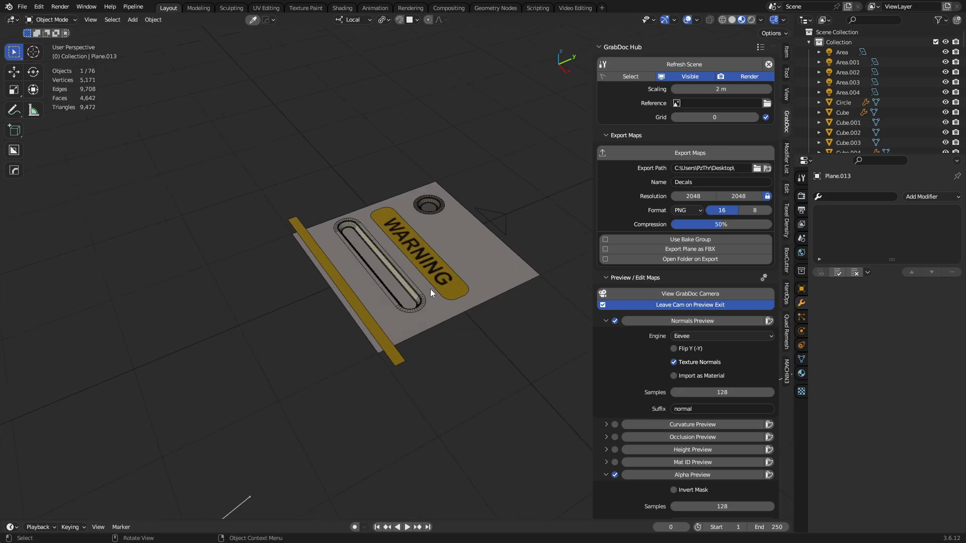
pyautogui.moveTo(465, 320); pyautogui.dragTo(482, 278, button='middle')
pyautogui.click(410, 273)
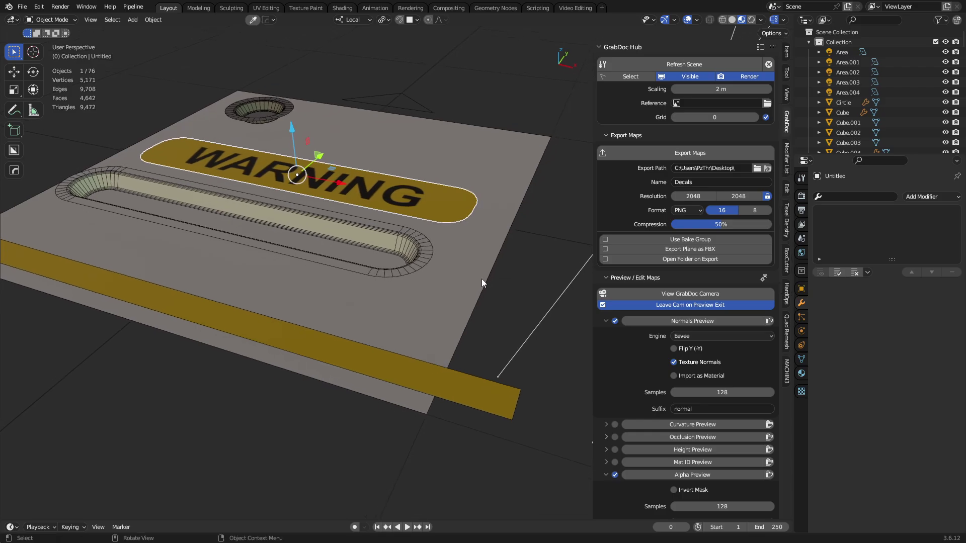
pyautogui.click(429, 331)
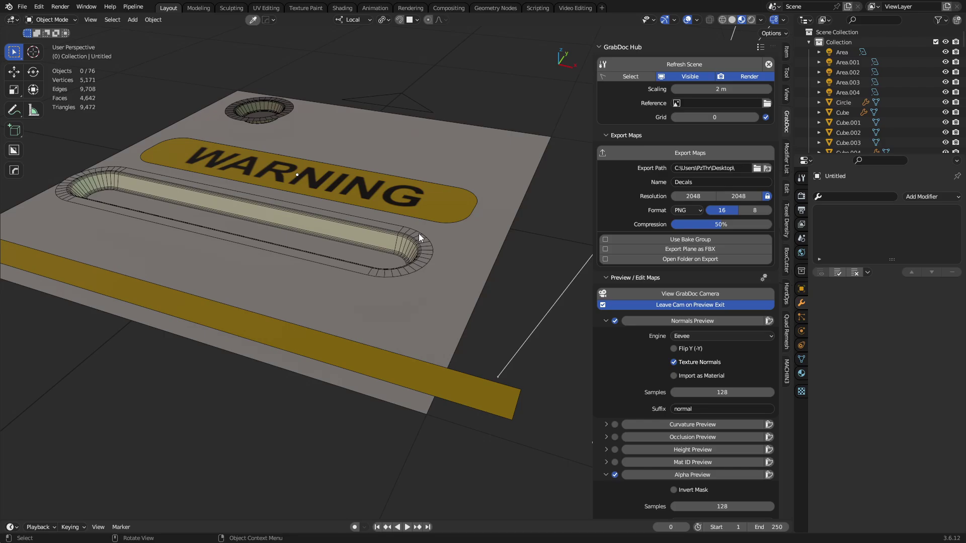
# Inspect the yellow strip, WARNING plane and recessed circle in the trim layout, and check GrabDoc's available map previews.
pyautogui.scroll(-3, 684, 423)
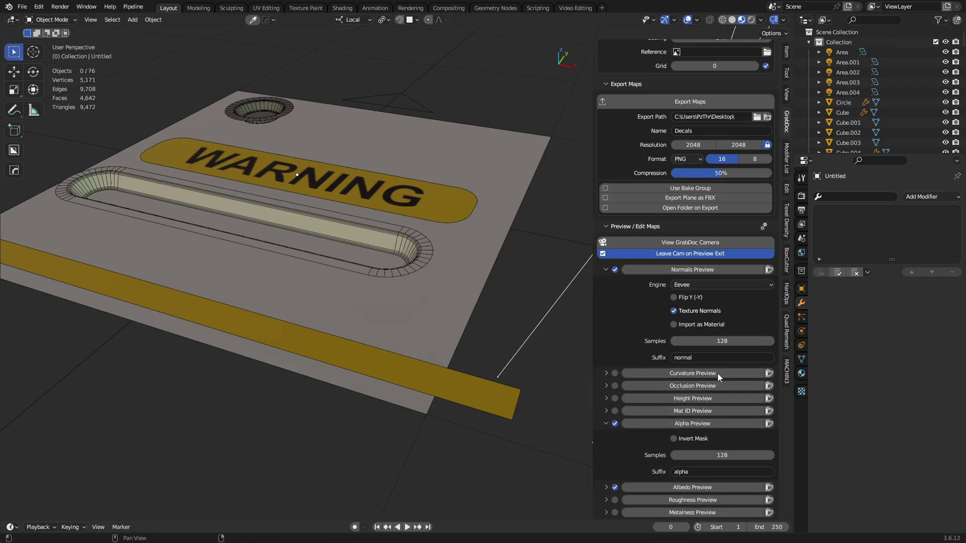
pyautogui.click(478, 395)
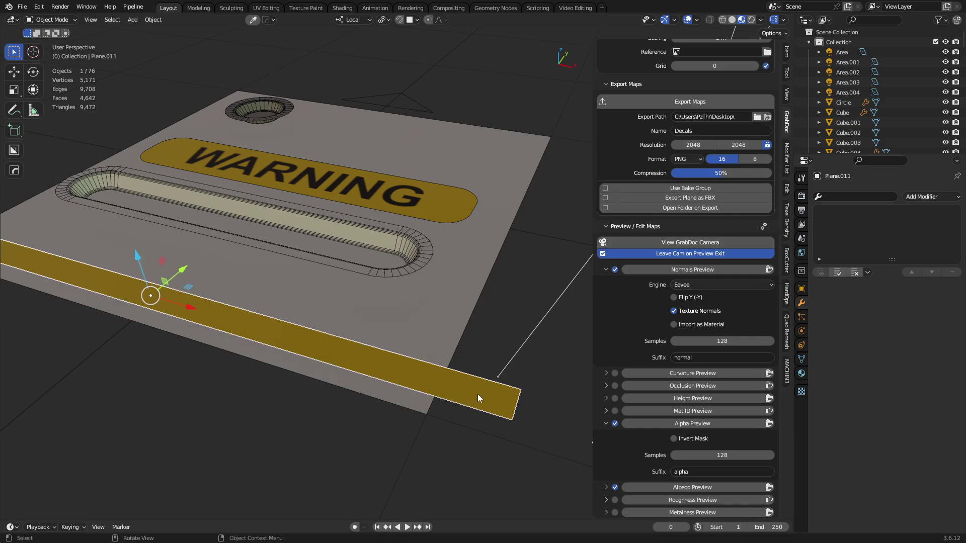
pyautogui.click(426, 318)
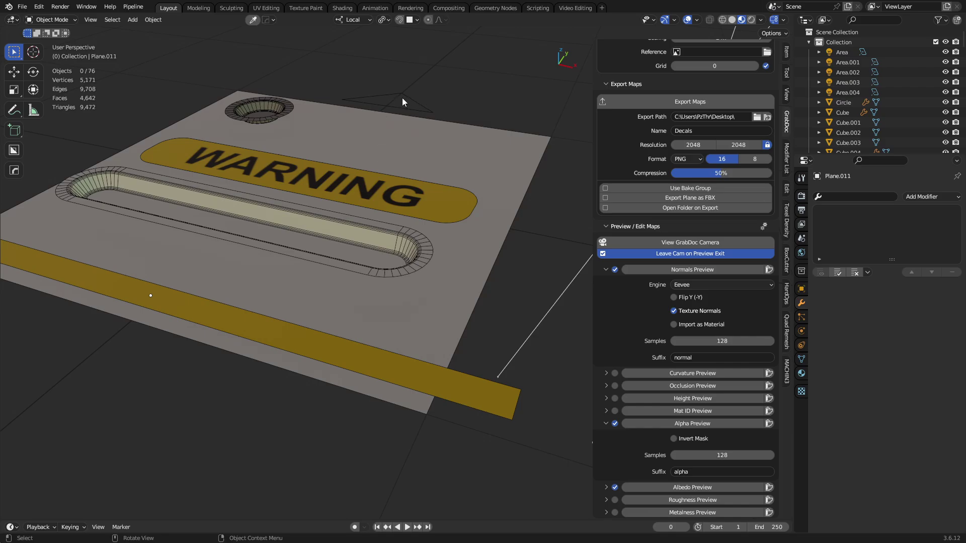
pyautogui.click(233, 330)
pyautogui.click(346, 202)
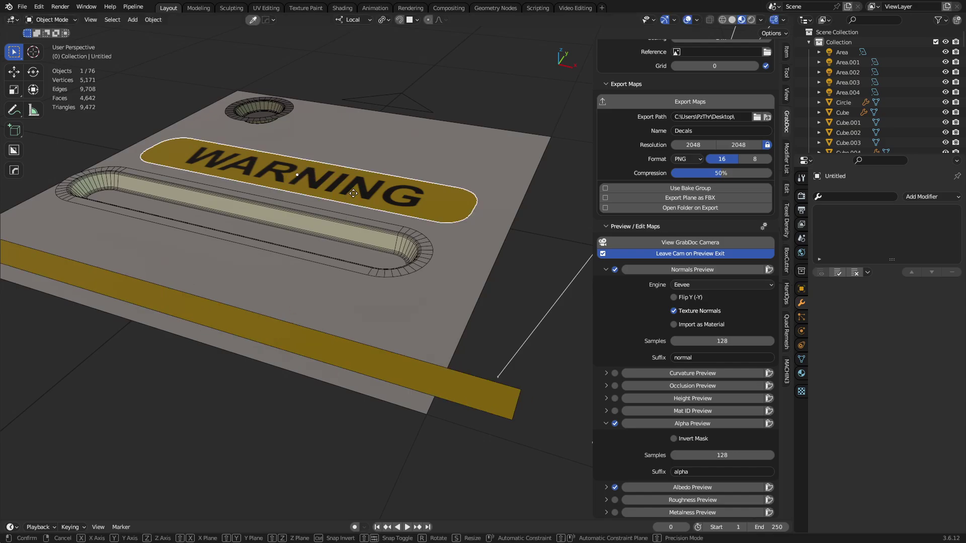
pyautogui.click(340, 227)
pyautogui.click(259, 122)
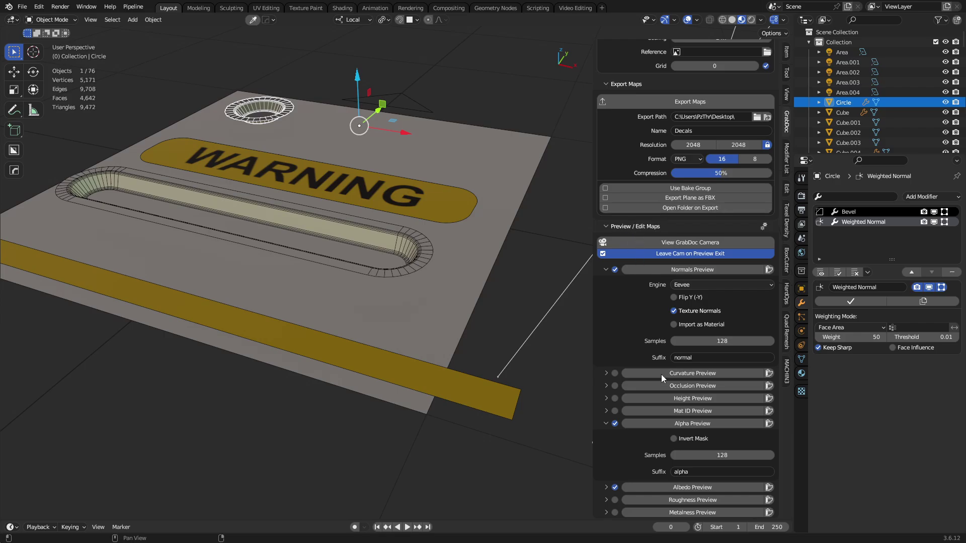
# Preview the trim layout's Normals map and Alpha map in GrabDoc, leaving each preview after viewing it.
pyautogui.click(664, 270)
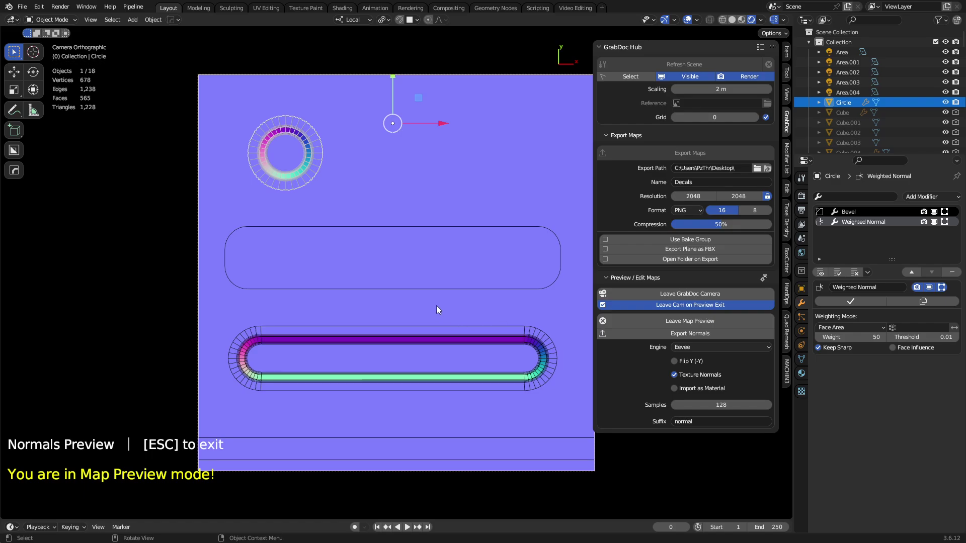
pyautogui.press('Escape')
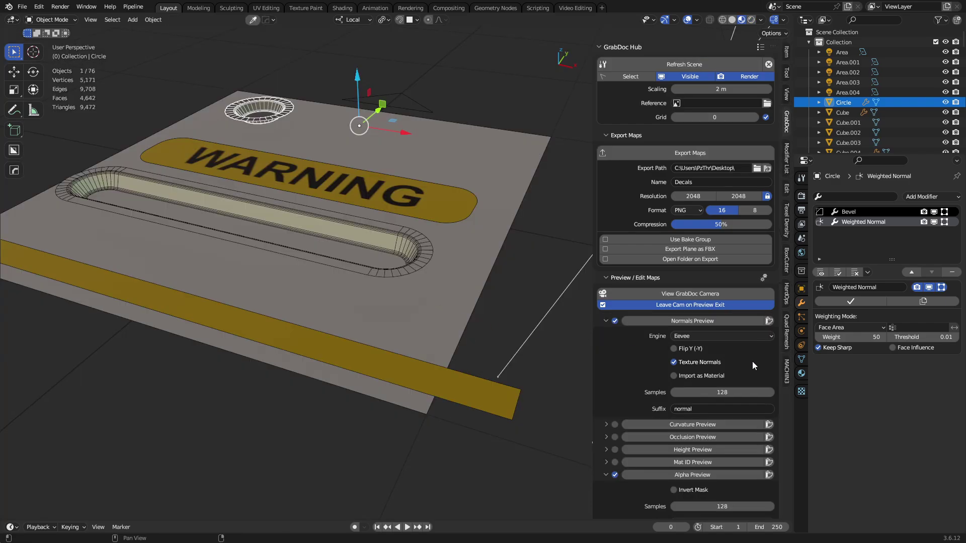
pyautogui.click(650, 474)
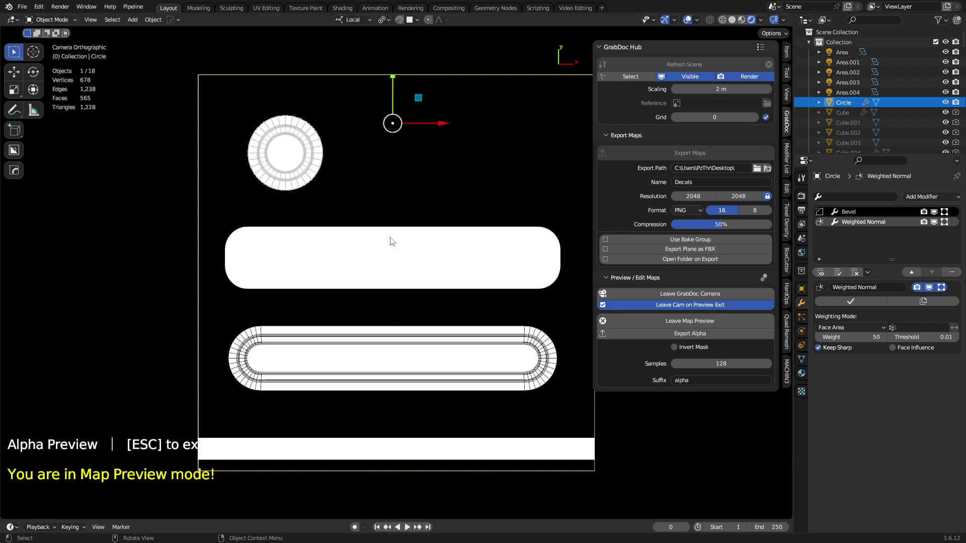
pyautogui.press('Escape')
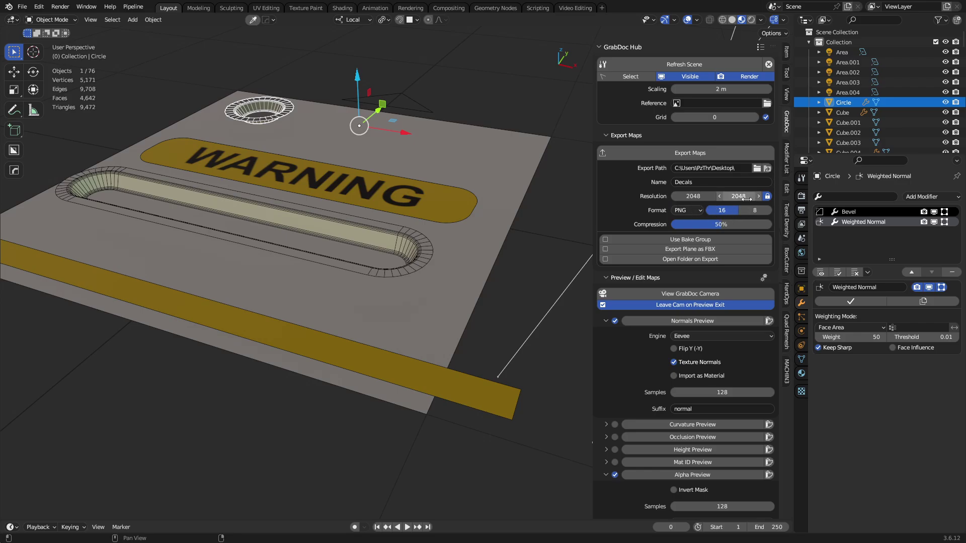
# Select the finished decal sheet plane lying on the ground near the bench.
pyautogui.scroll(-6, 461, 279)
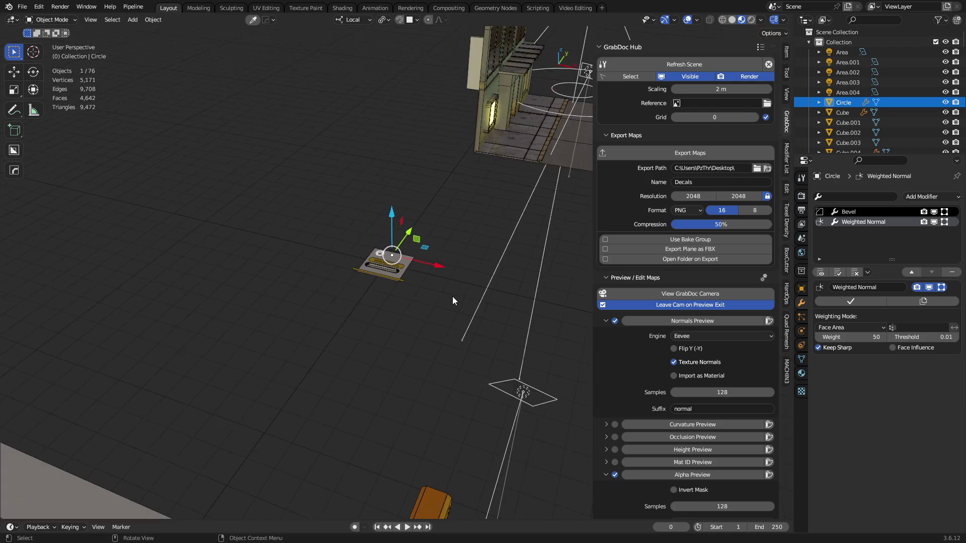
pyautogui.moveTo(448, 297); pyautogui.dragTo(379, 309, button='middle')
pyautogui.click(378, 309)
pyautogui.scroll(-4, 369, 290)
pyautogui.scroll(6, 373, 282)
pyautogui.scroll(5, 373, 281)
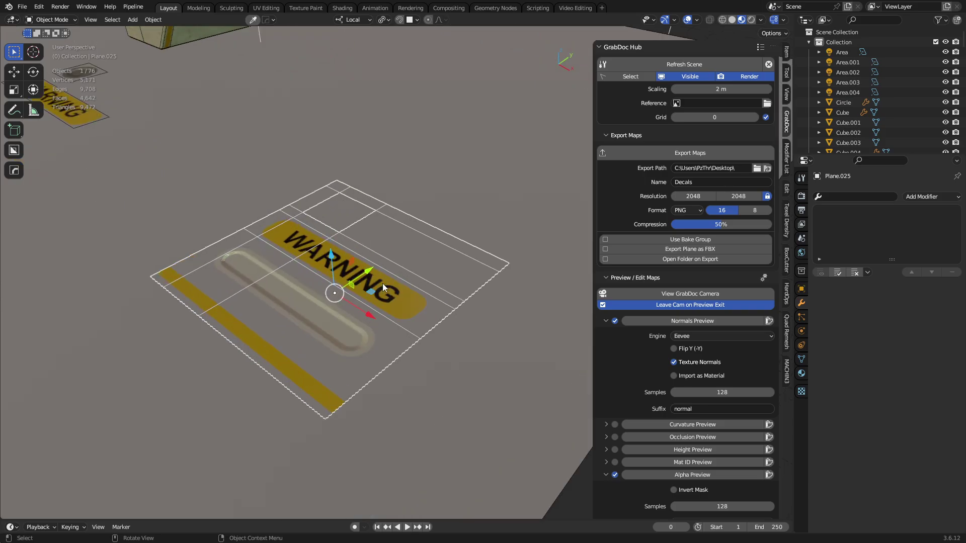
# Show the Images as Planes option for adding an image to the scene.
pyautogui.hotkey('shift', 'a')
pyautogui.moveTo(392, 191)
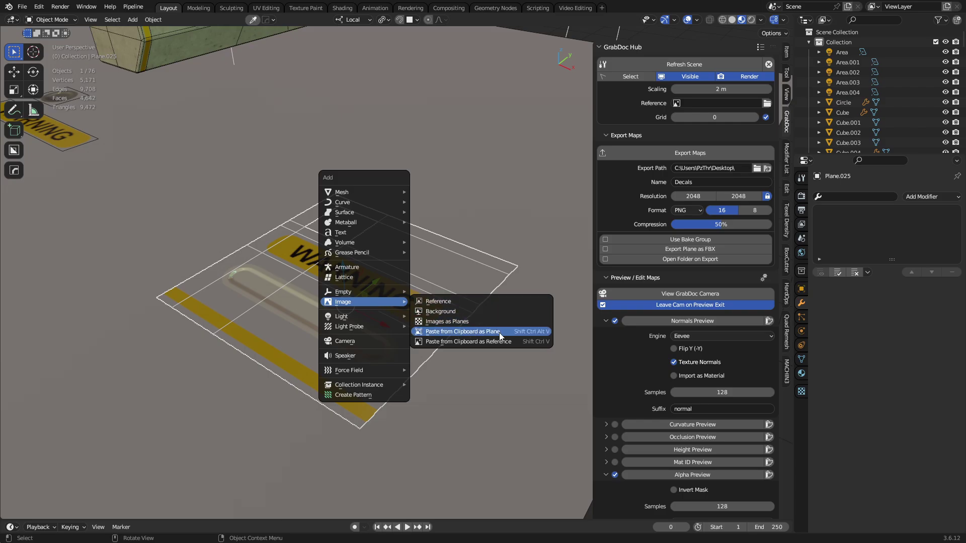
pyautogui.click(497, 323)
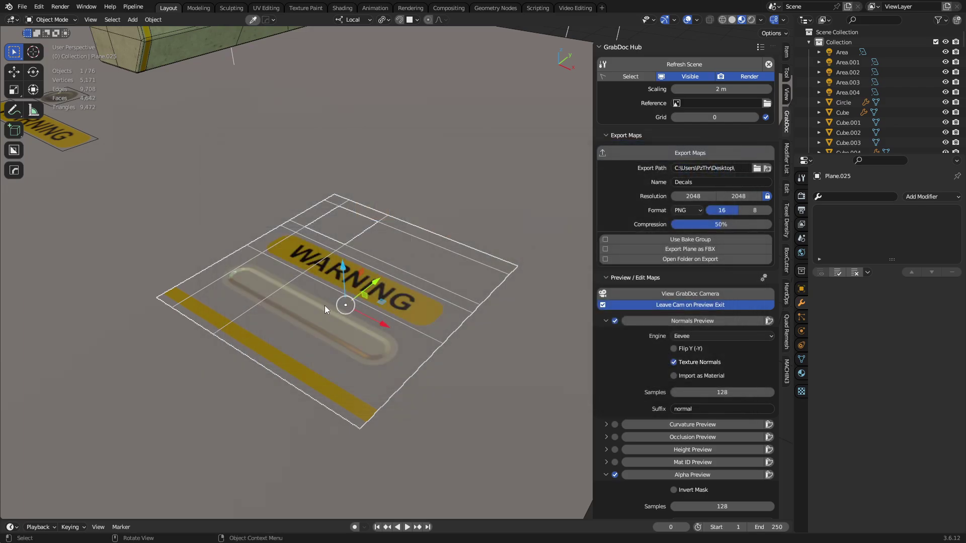
# Cut an edge loop across the decal sheet plane in Edit Mode, and undo the second trial loop cut.
pyautogui.press('Tab')
pyautogui.hotkey('ctrl', 'r')
pyautogui.moveTo(252, 309); pyautogui.dragTo(232, 318)
pyautogui.hotkey('ctrl', 'r')
pyautogui.click(374, 238)
pyautogui.click(374, 233)
pyautogui.hotkey('ctrl', 'z')
# Separate the two faces covering the WARNING decal into their own object and return to Object Mode.
pyautogui.press('3')
pyautogui.click(297, 254)
pyautogui.keyDown('shift'); pyautogui.click(388, 294); pyautogui.keyUp('shift')
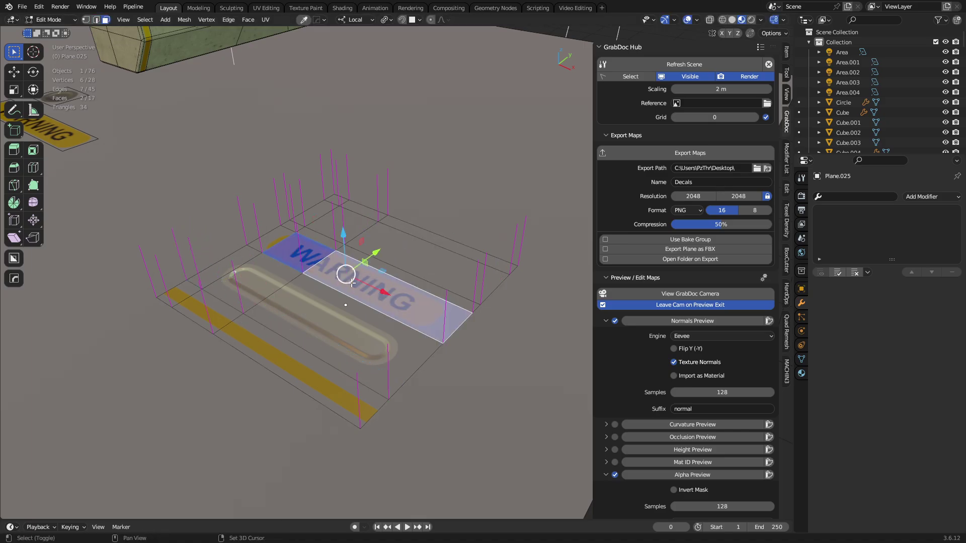
pyautogui.press('p')
pyautogui.click(401, 284)
pyautogui.press('Tab')
# Set the separated WARNING decal's origin to its geometry.
pyautogui.click(347, 280)
pyautogui.click(164, 19)
pyautogui.moveTo(201, 42)
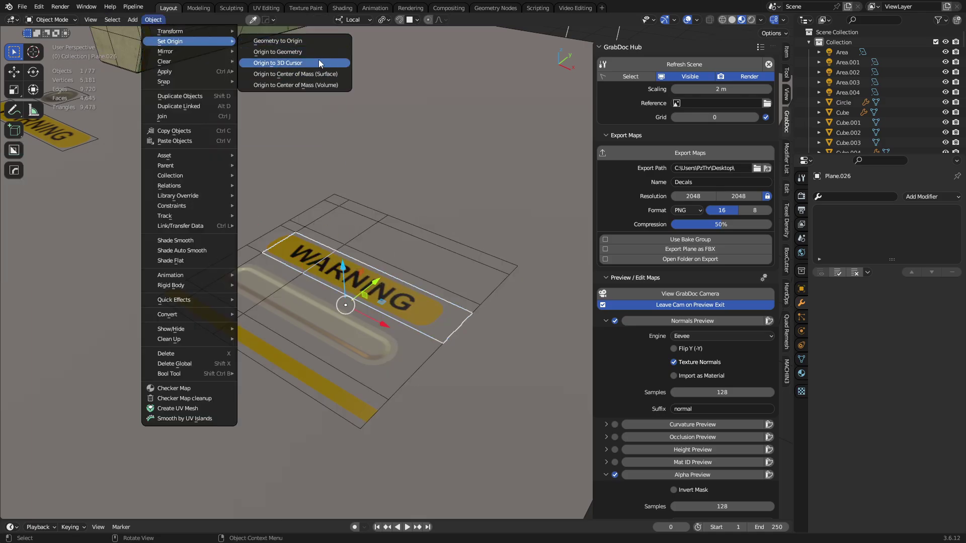
pyautogui.click(318, 52)
# Dissolve the edge dividing the separated WARNING plane so the decal is a single face, and return to Object Mode.
pyautogui.press('Tab')
pyautogui.click(402, 290)
pyautogui.press('2')
pyautogui.click(323, 261)
pyautogui.hotkey('ctrl', 'x')
pyautogui.press('Tab')
pyautogui.click(352, 281)
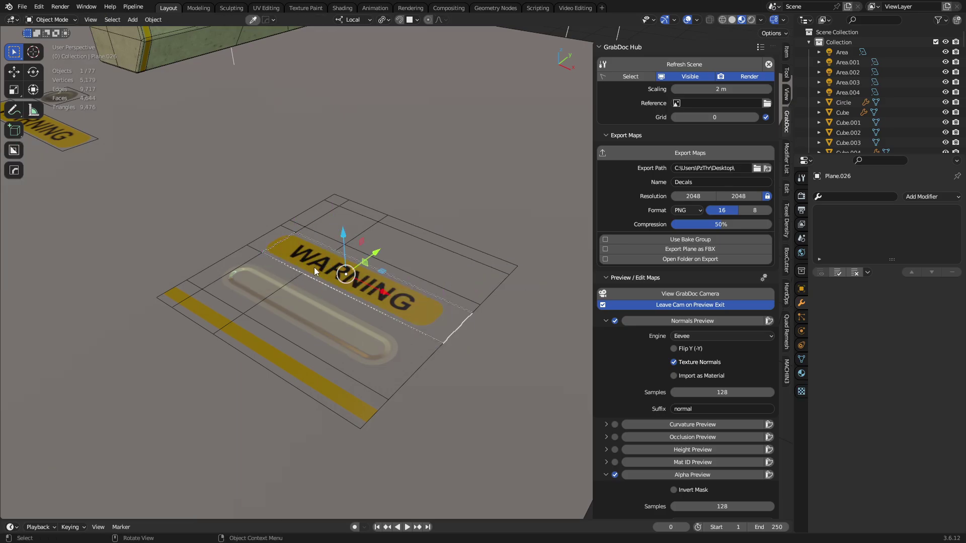
# Review the snapping options for Face Project with Align Rotation to Target, and set the transform orientation to Local.
pyautogui.moveTo(315, 272); pyautogui.dragTo(376, 147, button='middle')
pyautogui.click(400, 19)
pyautogui.click(411, 19)
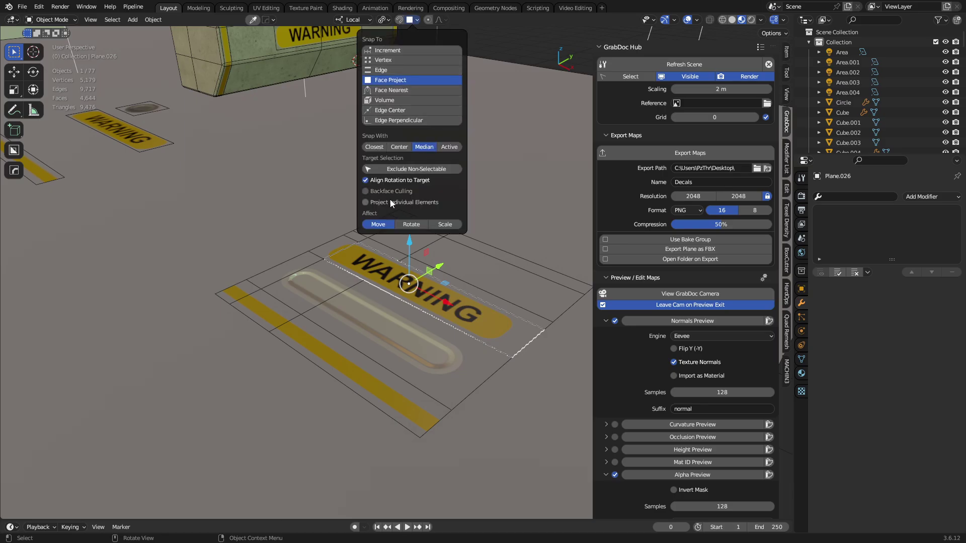
pyautogui.click(364, 20)
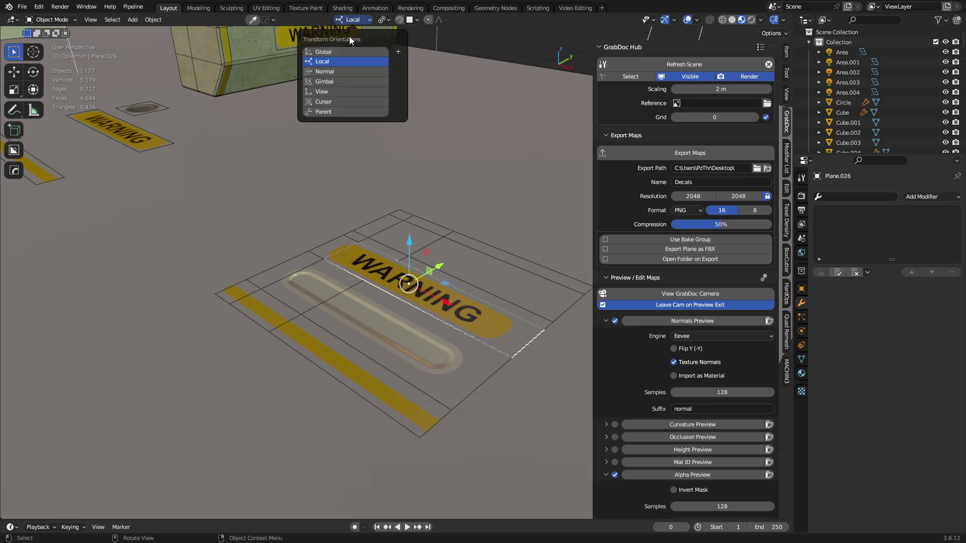
pyautogui.click(336, 60)
# Duplicate the WARNING decal onto the bench's front face and rotate it 91.1° around its local Z axis.
pyautogui.keyDown('shift'); pyautogui.moveTo(345, 245); pyautogui.dragTo(354, 263, button='middle'); pyautogui.keyUp('shift')
pyautogui.hotkey('shift', 'd')
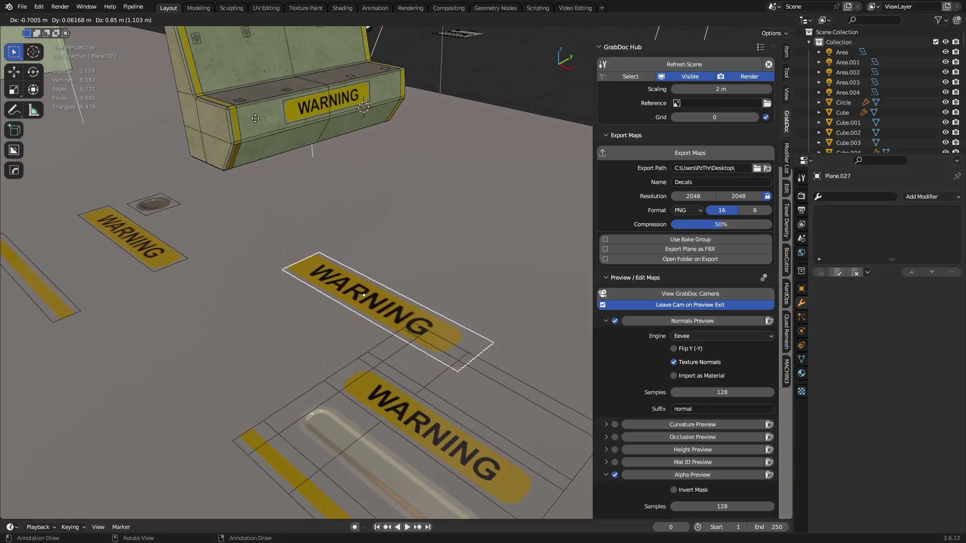
pyautogui.click(256, 121)
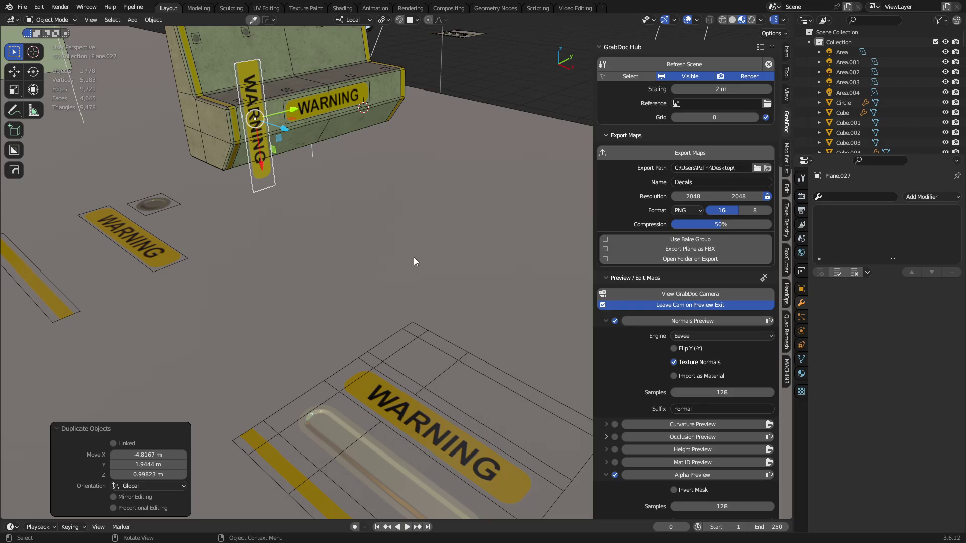
pyautogui.press('r')
pyautogui.press('z')
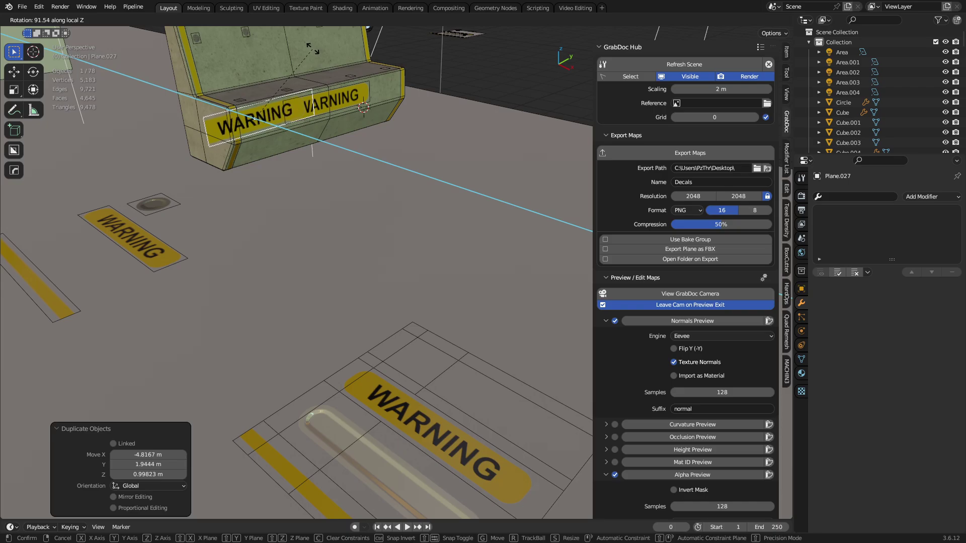
pyautogui.click(312, 49)
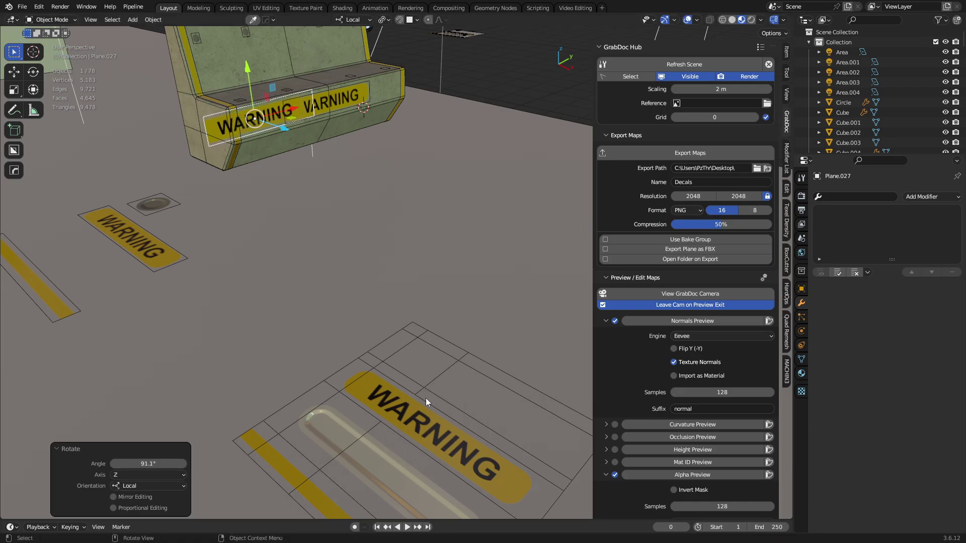
# Scale the duplicated WARNING decal to 0.494 and slide it slightly along the bench face, constrained to its local XY plane.
pyautogui.press('x')
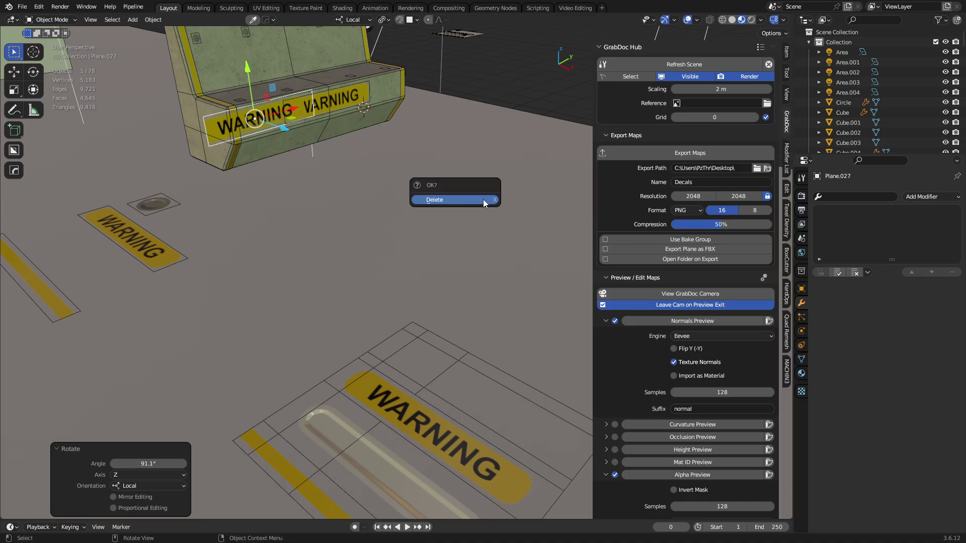
pyautogui.press('g')
pyautogui.click(289, 127)
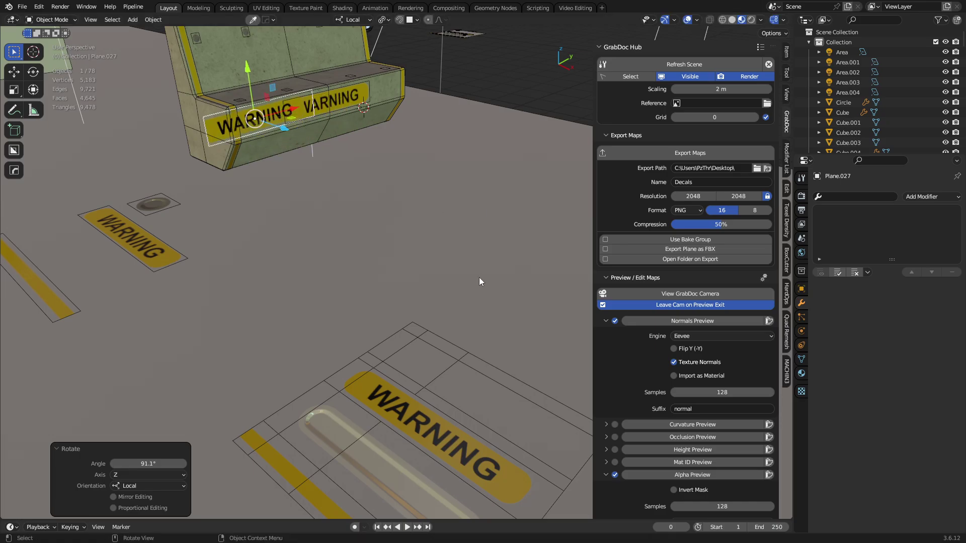
pyautogui.press('s')
pyautogui.click(324, 223)
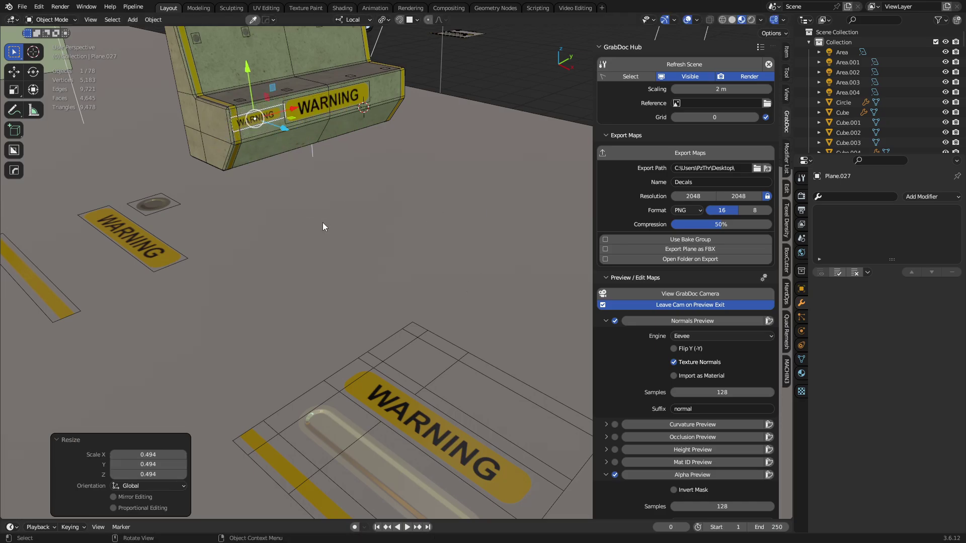
pyautogui.press('g')
pyautogui.hotkey('shift', 'z')
pyautogui.click(289, 134)
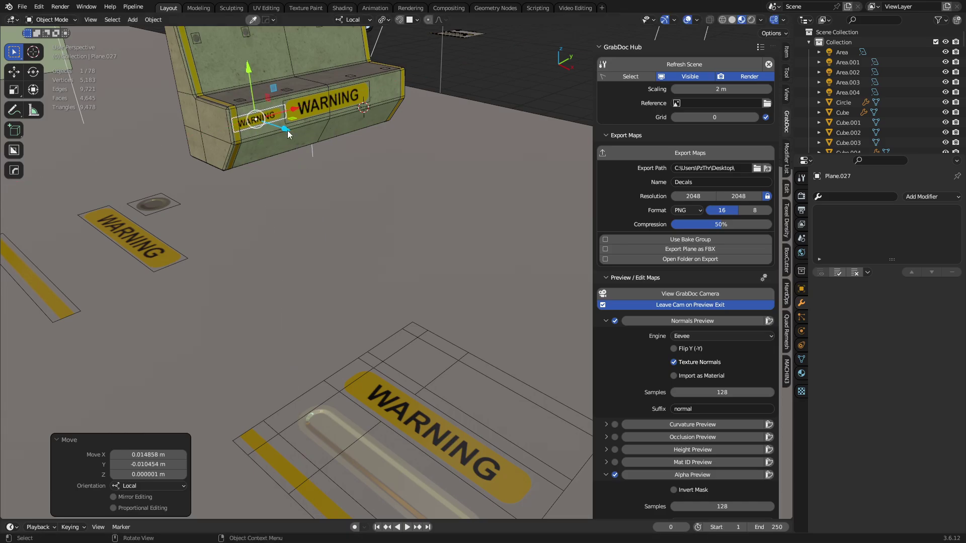
# Delete the scaled-down duplicate WARNING decal from the bench.
pyautogui.press('x')
pyautogui.click(416, 258)
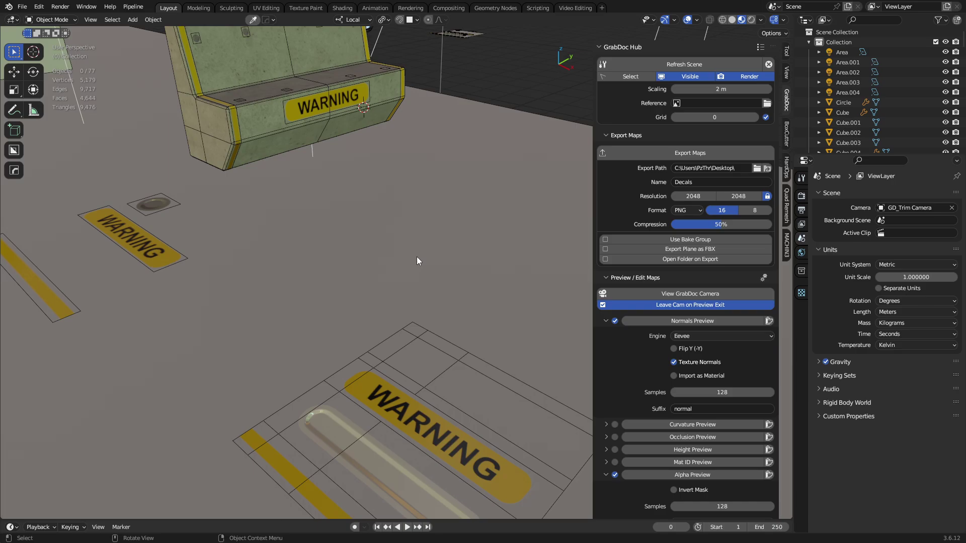
# Inspect how the decals sit on the bench, nudging the front WARNING decal along its local Z axis and viewing both ends.
pyautogui.click(330, 102)
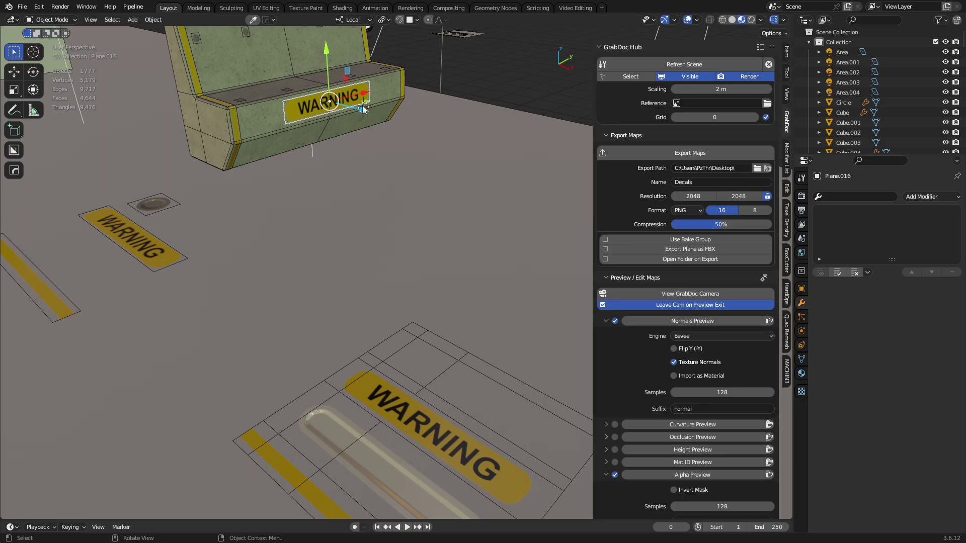
pyautogui.moveTo(363, 107); pyautogui.dragTo(367, 111)
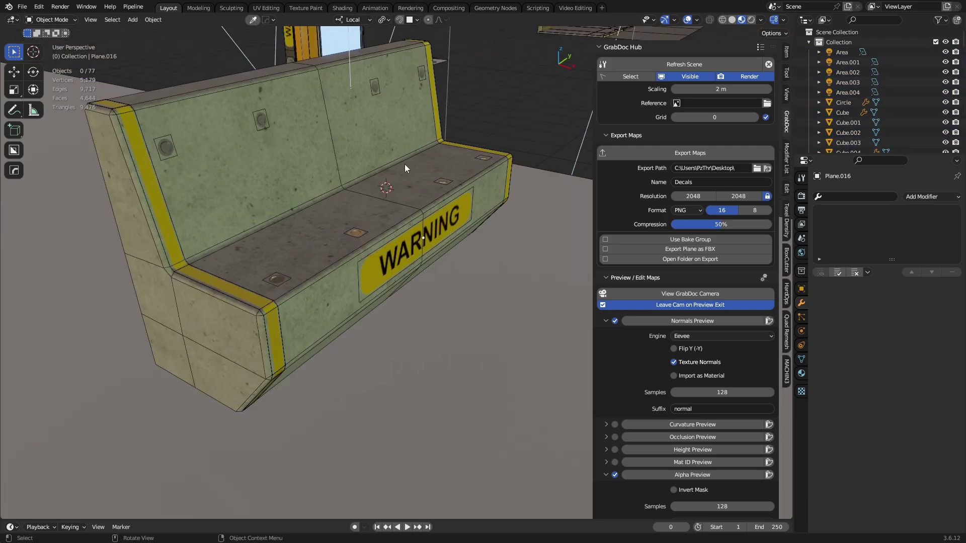
pyautogui.moveTo(404, 164); pyautogui.dragTo(390, 252, button='middle')
pyautogui.click(367, 216)
pyautogui.scroll(8, 389, 253)
pyautogui.moveTo(450, 282); pyautogui.dragTo(299, 282, button='middle')
pyautogui.press('g')
pyautogui.rightClick(370, 295)
pyautogui.keyDown('shift'); pyautogui.moveTo(371, 295); pyautogui.dragTo(356, 278, button='middle'); pyautogui.keyUp('shift')
pyautogui.moveTo(494, 293); pyautogui.dragTo(421, 308, button='middle')
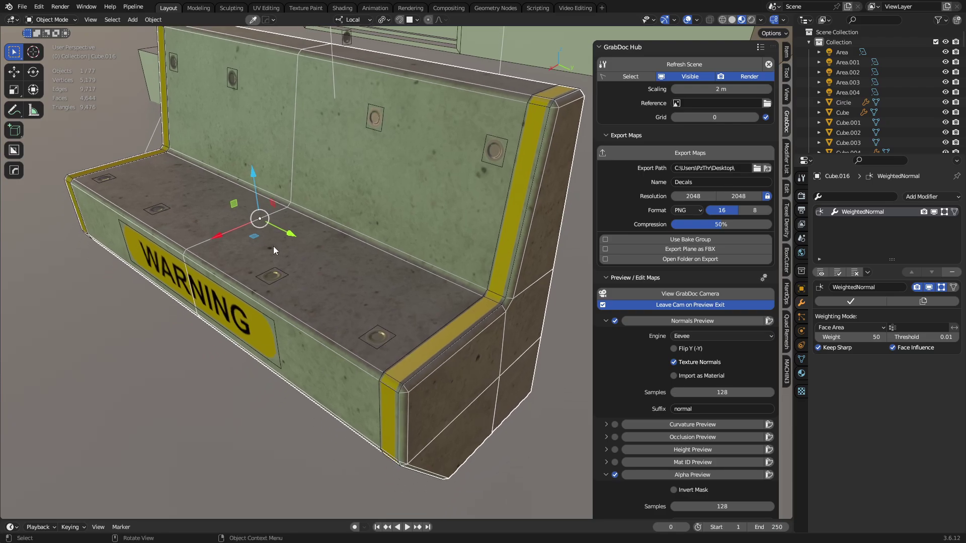
# Compare the material assigned to the bench body with the one assigned to the front WARNING decal.
pyautogui.click(801, 373)
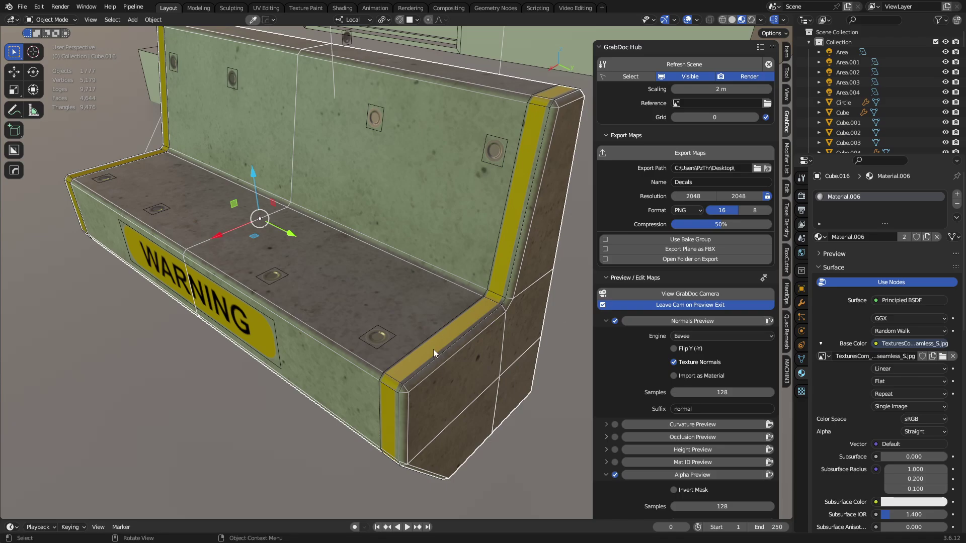
pyautogui.moveTo(427, 345); pyautogui.dragTo(328, 340, button='middle')
pyautogui.click(250, 340)
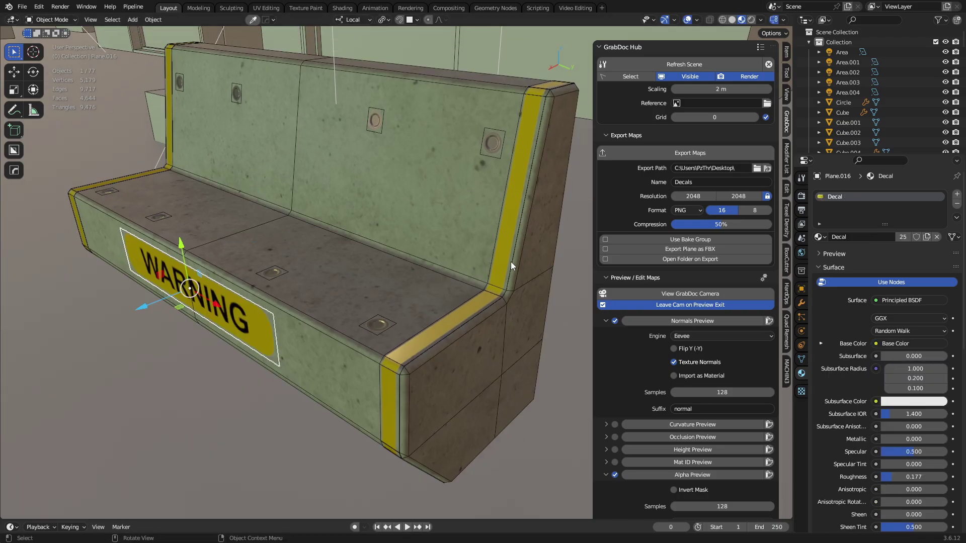
# Check the material assigned to the yellow edge stripe at the bench end.
pyautogui.moveTo(511, 261); pyautogui.dragTo(502, 174, button='middle')
pyautogui.click(416, 302)
pyautogui.click(435, 298)
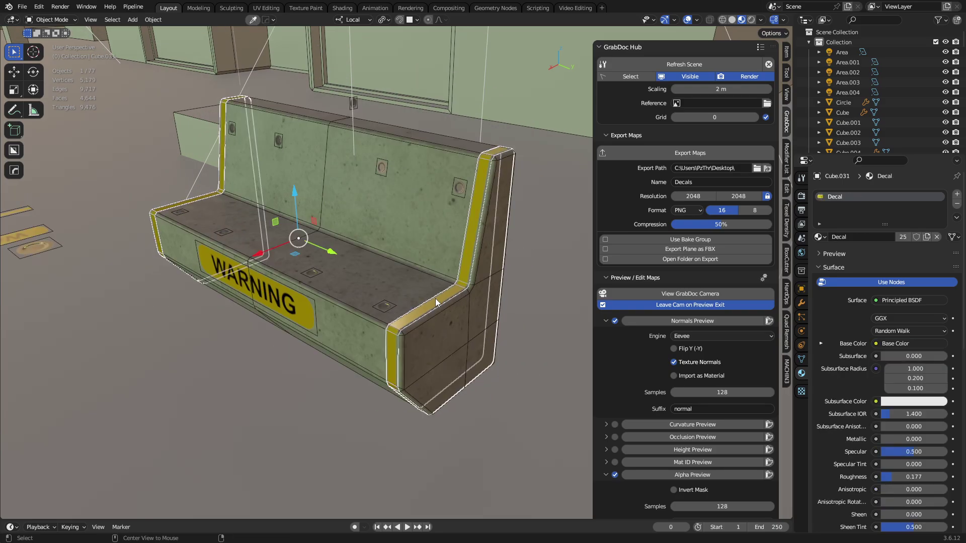
pyautogui.scroll(5, 383, 303)
# Isolate the bench body, duplicate the narrow face loop around its end, and separate the copy into its own object.
pyautogui.click(295, 299)
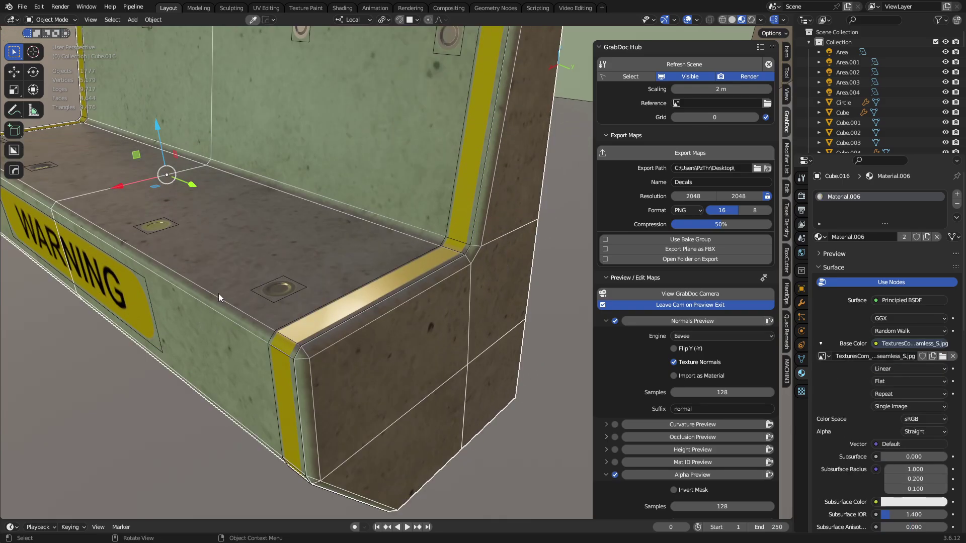
pyautogui.press('Tab')
pyautogui.press('KP_Divide')
pyautogui.scroll(3, 191, 193)
pyautogui.keyDown('shift'); pyautogui.moveTo(191, 194); pyautogui.dragTo(457, 261, button='middle'); pyautogui.keyUp('shift')
pyautogui.keyDown('shift'); pyautogui.moveTo(181, 252); pyautogui.dragTo(444, 291, button='middle'); pyautogui.keyUp('shift')
pyautogui.press('3')
pyautogui.keyDown('alt'); pyautogui.click(210, 295); pyautogui.keyUp('alt')
pyautogui.scroll(-5, 210, 295)
pyautogui.hotkey('shift', 'd')
pyautogui.click(479, 234)
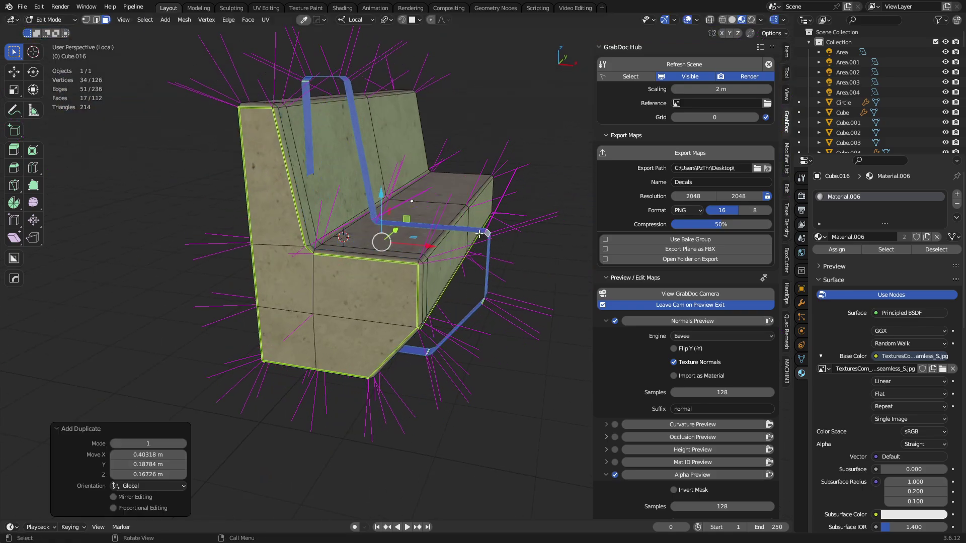
pyautogui.press('p')
pyautogui.click(482, 234)
# Select the separated strip in Object Mode and open it in Edit Mode.
pyautogui.hotkey('ctrl', 'Tab')
pyautogui.click(439, 243)
pyautogui.click(483, 245)
pyautogui.hotkey('ctrl', 'Tab')
pyautogui.click(549, 242)
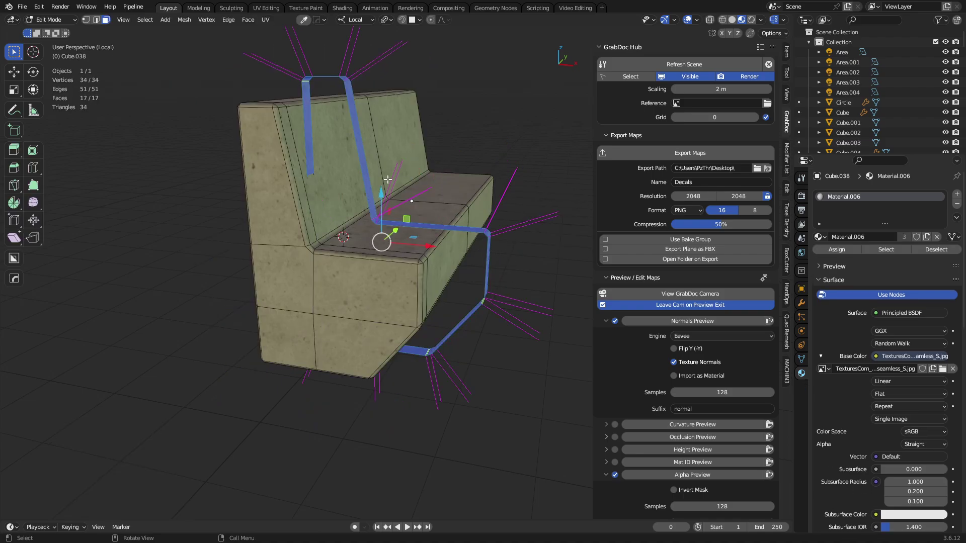
# Delete the separated strip, reselect the bench body, and leave the isolated view.
pyautogui.hotkey('ctrl', 'Tab')
pyautogui.click(483, 259)
pyautogui.press('x')
pyautogui.click(475, 260)
pyautogui.click(424, 269)
pyautogui.press('KP_Divide')
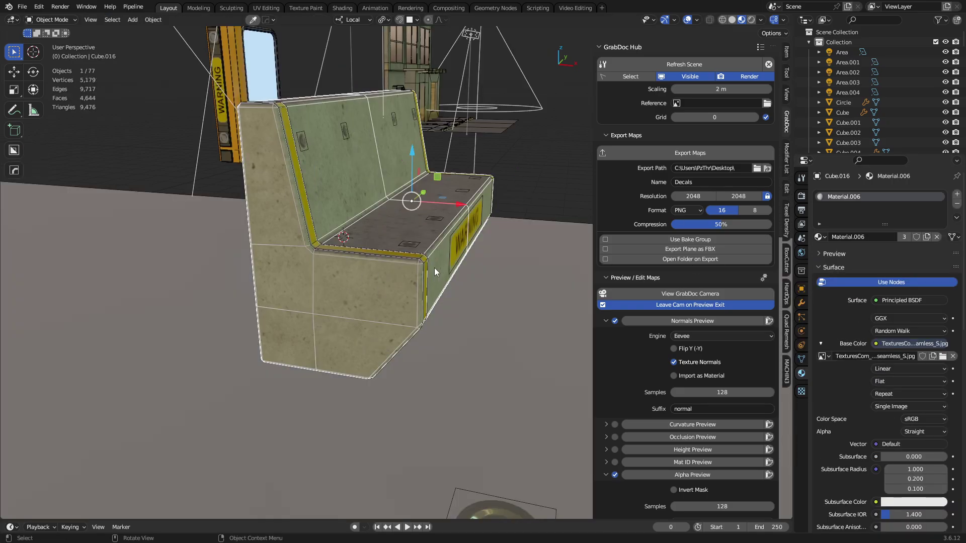
# Open the yellow edge stripe in Edit Mode and turn off the normals display in the overlays.
pyautogui.click(360, 270)
pyautogui.hotkey('ctrl', 'Tab')
pyautogui.click(397, 265)
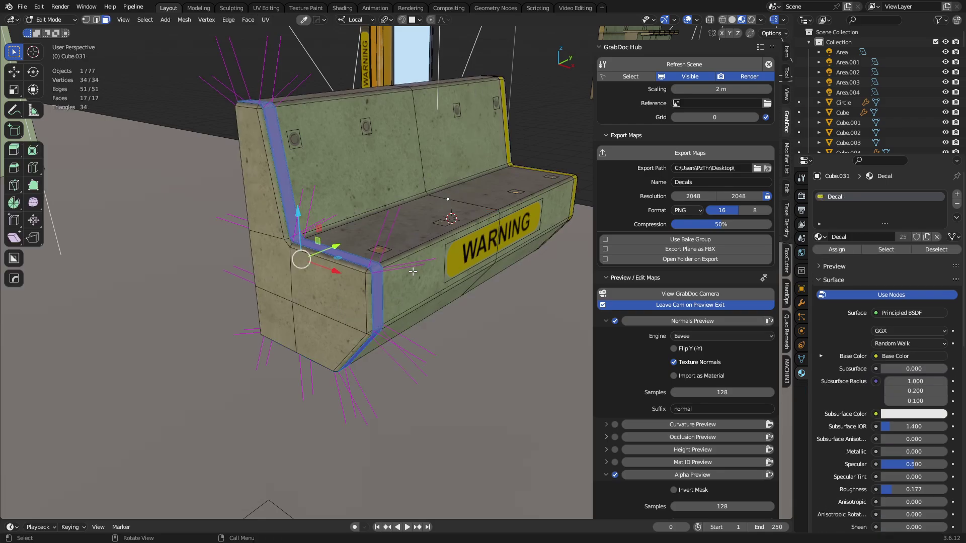
pyautogui.click(697, 19)
pyautogui.click(646, 405)
# Examine how the yellow edge stripe's UVs lie over the Decals_alpha.png trim sheet, and return to Object Mode.
pyautogui.click(267, 8)
pyautogui.scroll(-6, 212, 307)
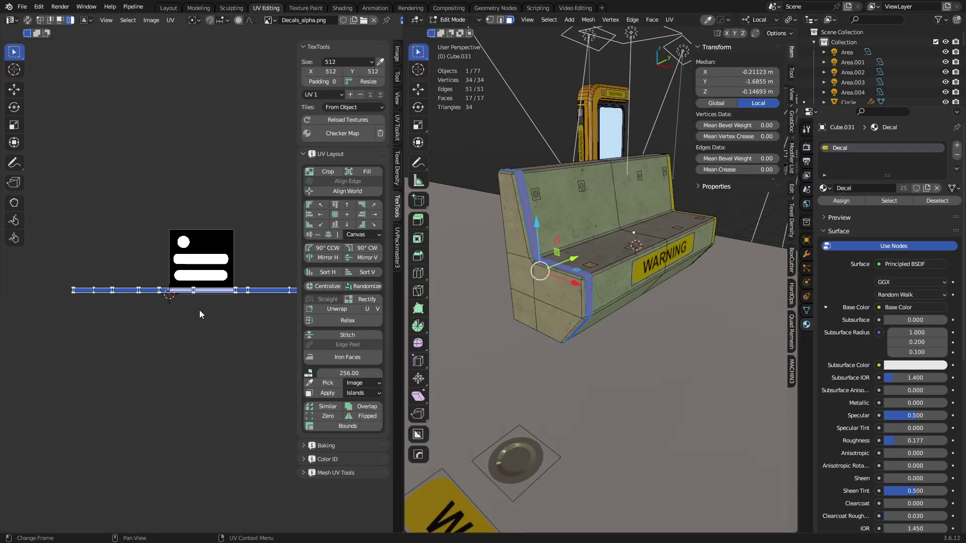
pyautogui.scroll(2, 210, 313)
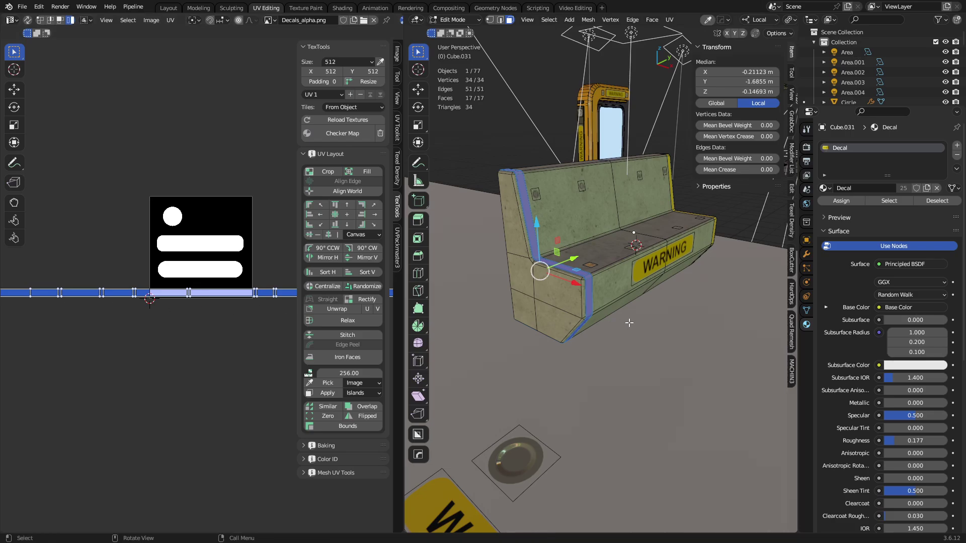
pyautogui.hotkey('ctrl', 'Tab')
pyautogui.click(524, 325)
pyautogui.scroll(4, 584, 255)
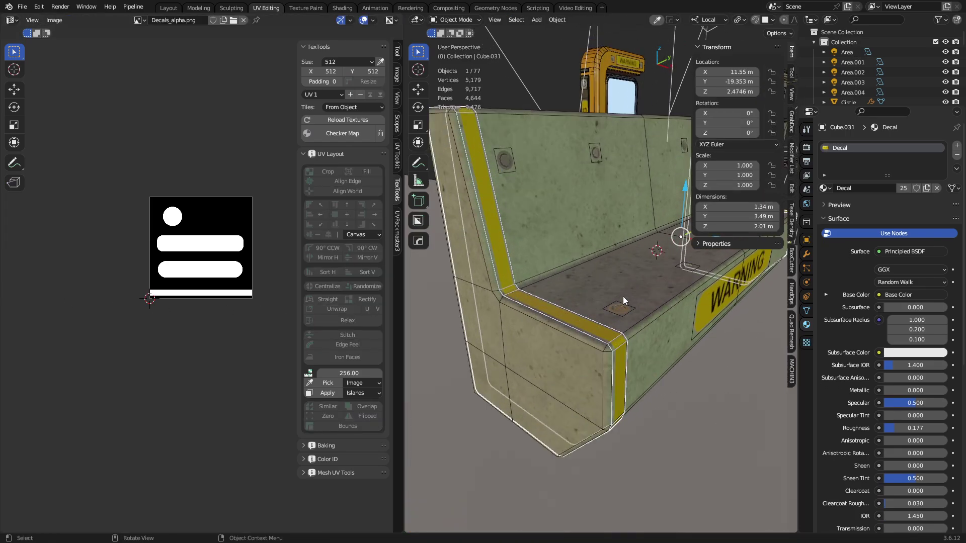
# Dissolve the bench body's edge loop running beside the yellow end stripe.
pyautogui.click(169, 8)
pyautogui.click(460, 289)
pyautogui.hotkey('ctrl', 'Tab')
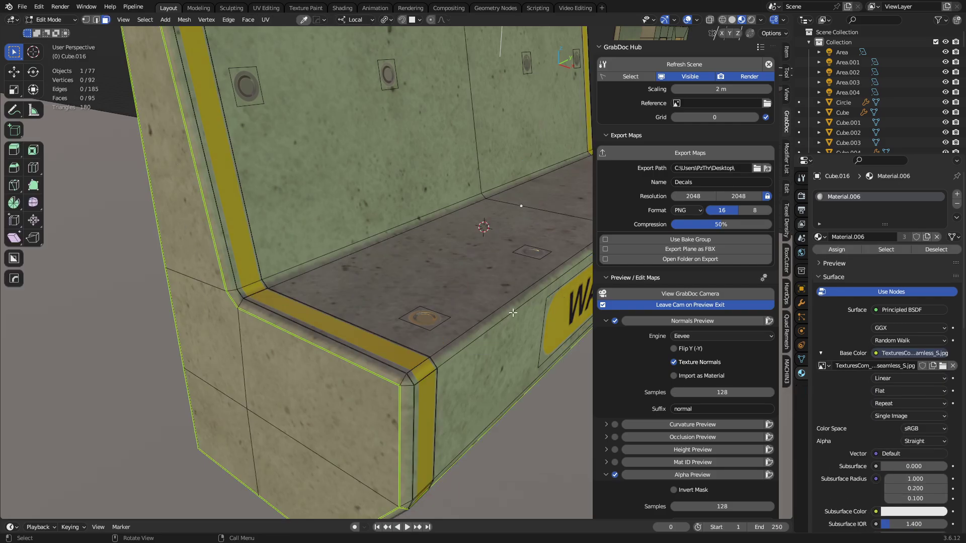
pyautogui.keyDown('alt'); pyautogui.click(436, 402); pyautogui.keyUp('alt')
pyautogui.keyDown('shift'); pyautogui.moveTo(476, 385); pyautogui.dragTo(452, 341, button='middle'); pyautogui.keyUp('shift')
pyautogui.hotkey('ctrl', 'Tab')
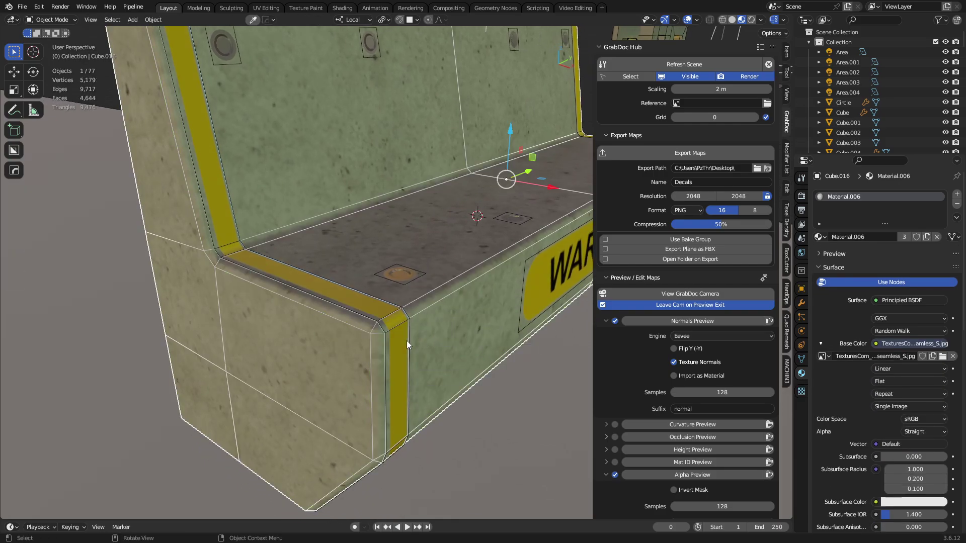
pyautogui.press('KP_Divide')
pyautogui.hotkey('ctrl', 'x')
pyautogui.hotkey('ctrl', 'Tab')
pyautogui.press('KP_Divide')
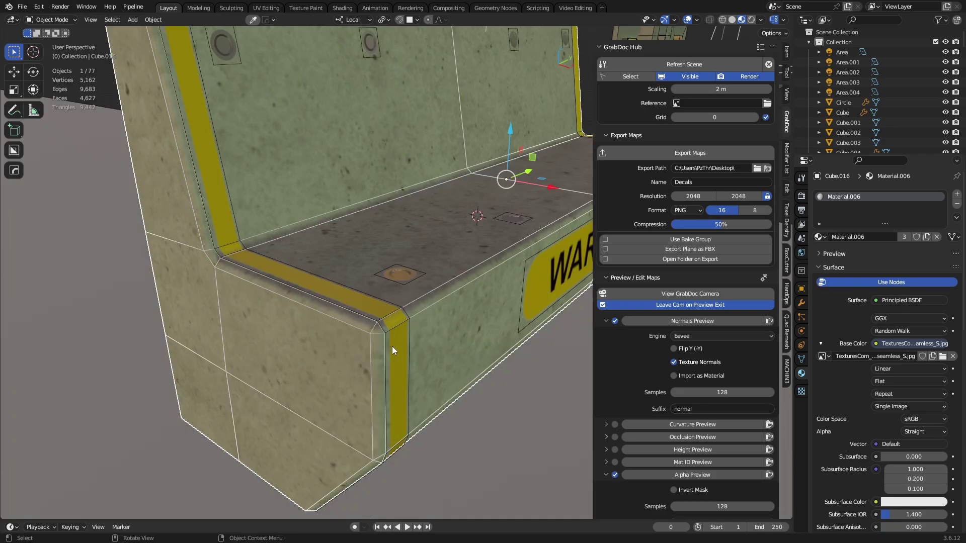
# Scale the WARNING decal on the bench front to 0.568.
pyautogui.scroll(-3, 413, 336)
pyautogui.press('a')
pyautogui.press('a')
pyautogui.keyDown('shift'); pyautogui.moveTo(449, 217); pyautogui.dragTo(354, 304, button='middle'); pyautogui.keyUp('shift')
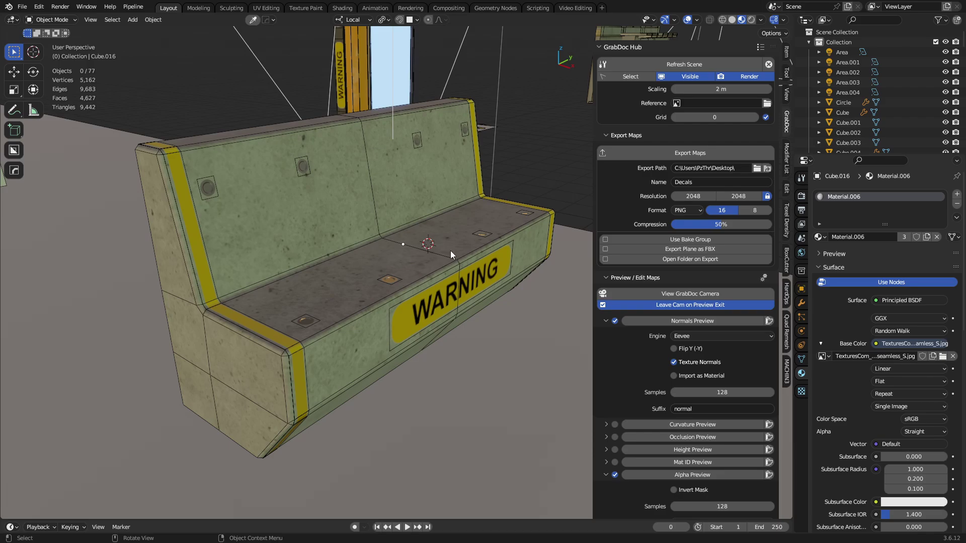
pyautogui.moveTo(462, 246); pyautogui.dragTo(255, 307, button='middle')
pyautogui.moveTo(257, 407); pyautogui.dragTo(356, 333, button='middle')
pyautogui.click(357, 388)
pyautogui.press('s')
pyautogui.click(412, 382)
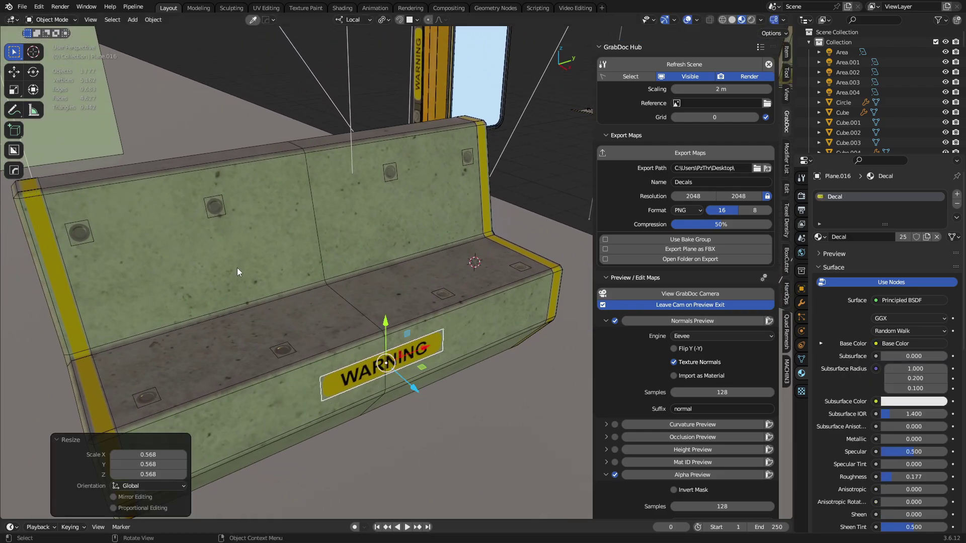
# Try moving the round bolt decals on the bench backrest.
pyautogui.keyDown('shift'); pyautogui.moveTo(221, 261); pyautogui.dragTo(278, 240, button='middle'); pyautogui.keyUp('shift')
pyautogui.moveTo(280, 262); pyautogui.dragTo(321, 283, button='middle')
pyautogui.click(254, 228)
pyautogui.press('g')
pyautogui.rightClick(315, 291)
pyautogui.click(150, 299)
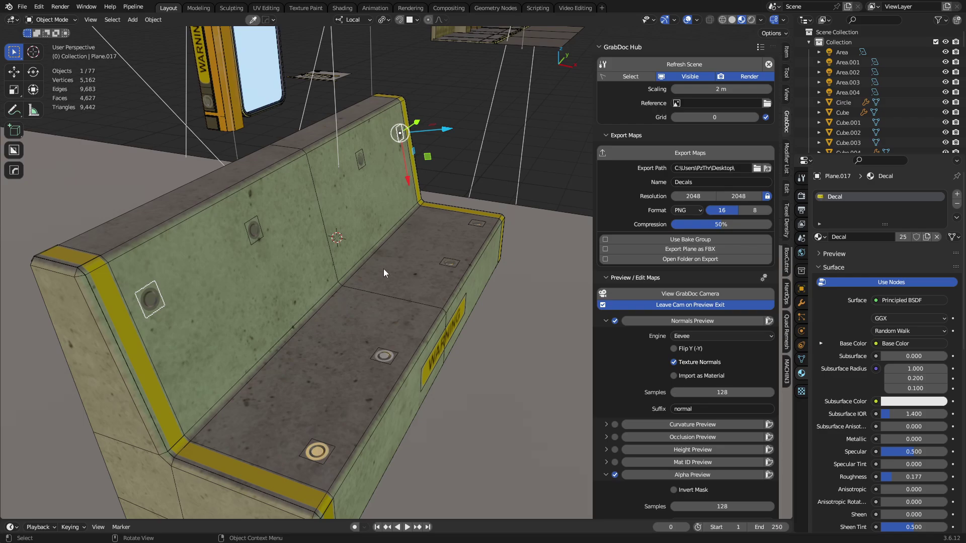
# Examine the WARNING and bolt decals on the front and side of the orange sign.
pyautogui.moveTo(399, 252); pyautogui.dragTo(442, 126, button='middle')
pyautogui.scroll(6, 424, 286)
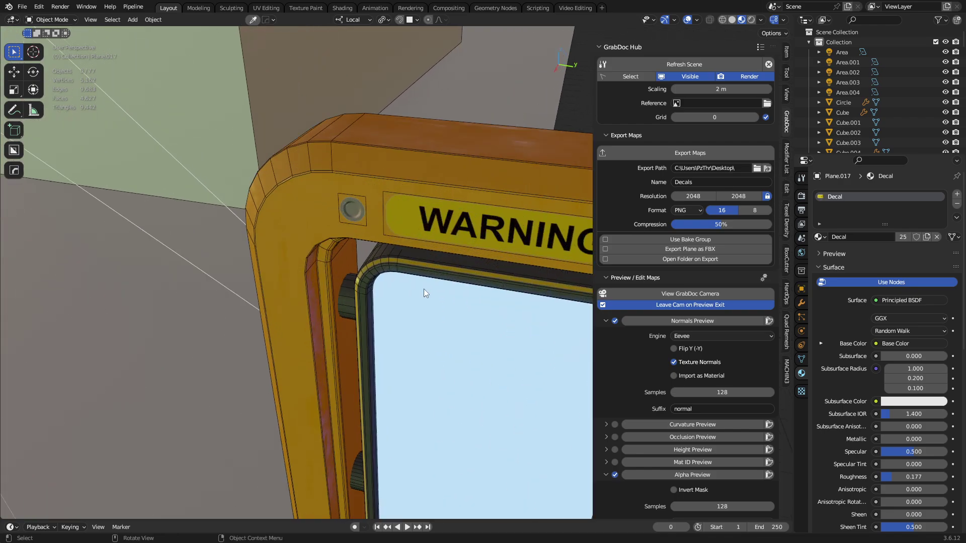
pyautogui.moveTo(265, 250); pyautogui.dragTo(372, 285, button='middle')
pyautogui.moveTo(400, 71); pyautogui.dragTo(444, 63, button='middle')
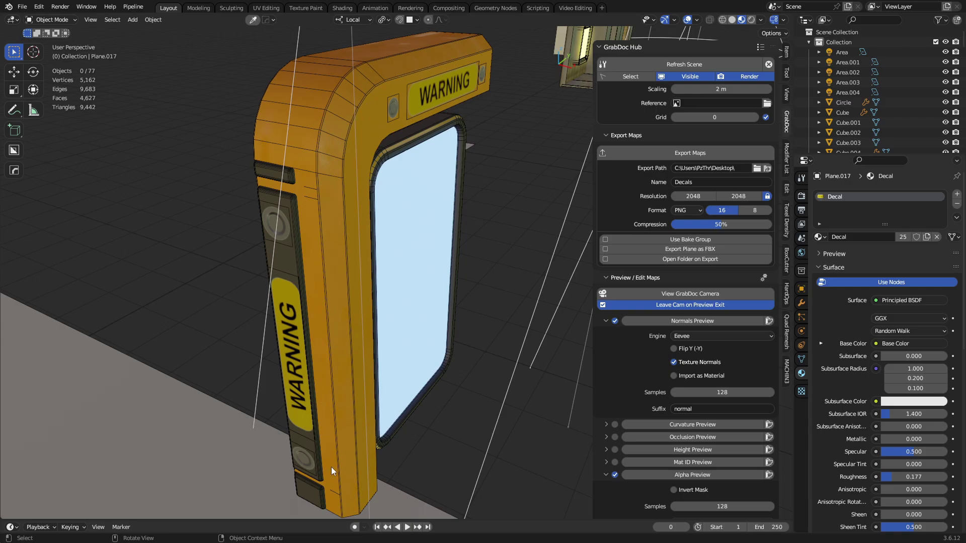
pyautogui.moveTo(357, 295); pyautogui.dragTo(339, 254, button='middle')
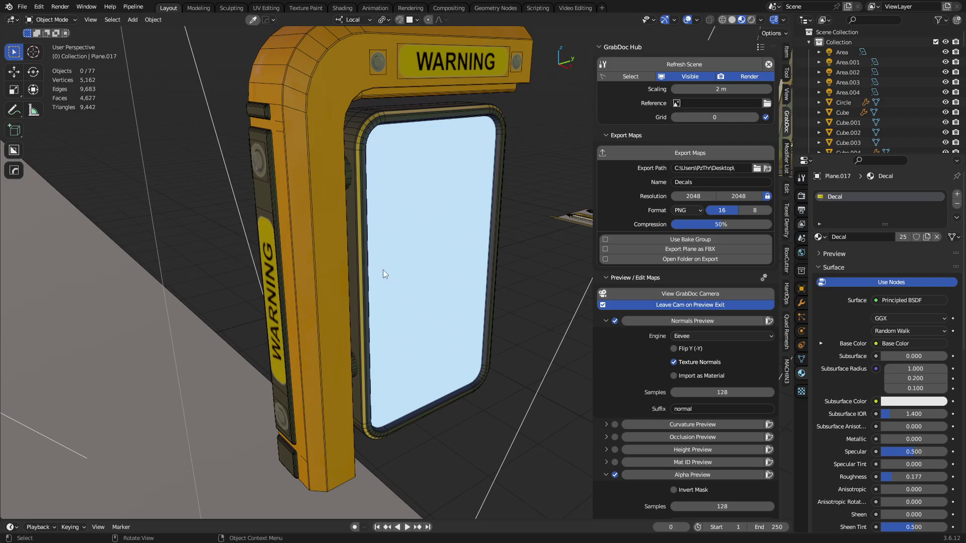
pyautogui.scroll(6, 347, 255)
pyautogui.scroll(-5, 447, 240)
# Try moving the WARNING decal and the neighbouring bolt decal on the sign's header.
pyautogui.moveTo(368, 233); pyautogui.dragTo(337, 125, button='middle')
pyautogui.click(337, 127)
pyautogui.click(414, 109)
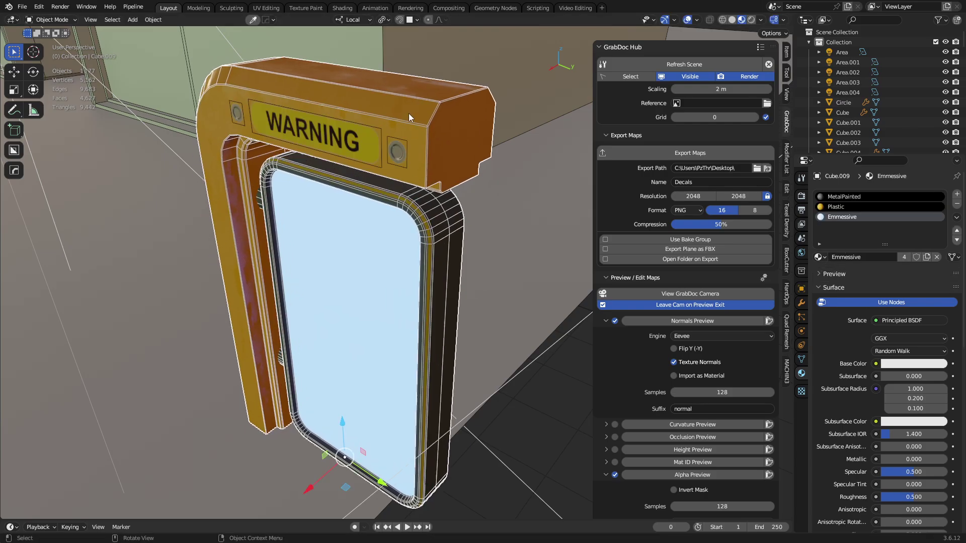
pyautogui.click(320, 141)
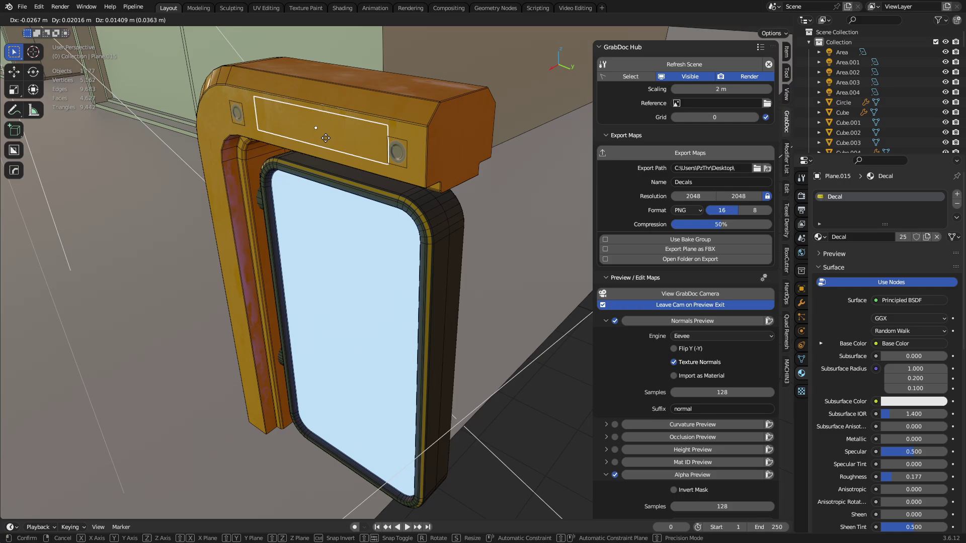
pyautogui.click(396, 152)
pyautogui.press('g')
pyautogui.click(396, 152)
# Compare the materials assigned to the sign's yellow trim, its main body and its WARNING decal.
pyautogui.moveTo(407, 215); pyautogui.dragTo(338, 162, button='middle')
pyautogui.click(344, 150)
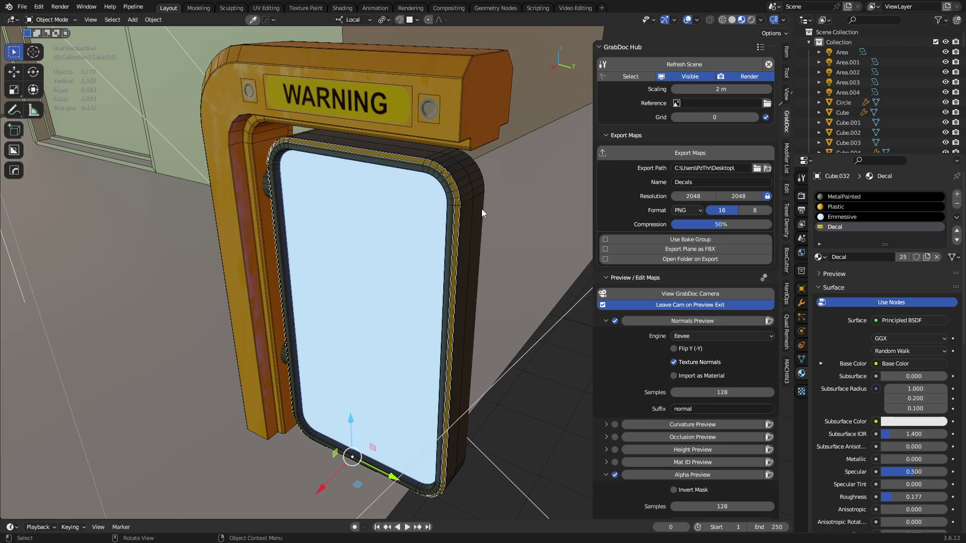
pyautogui.hotkey('alt', 'a')
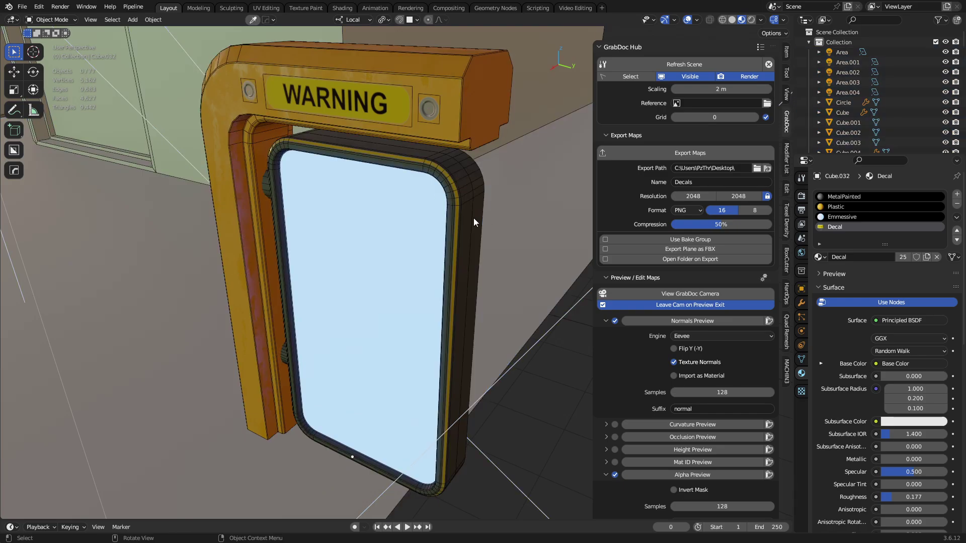
pyautogui.click(455, 189)
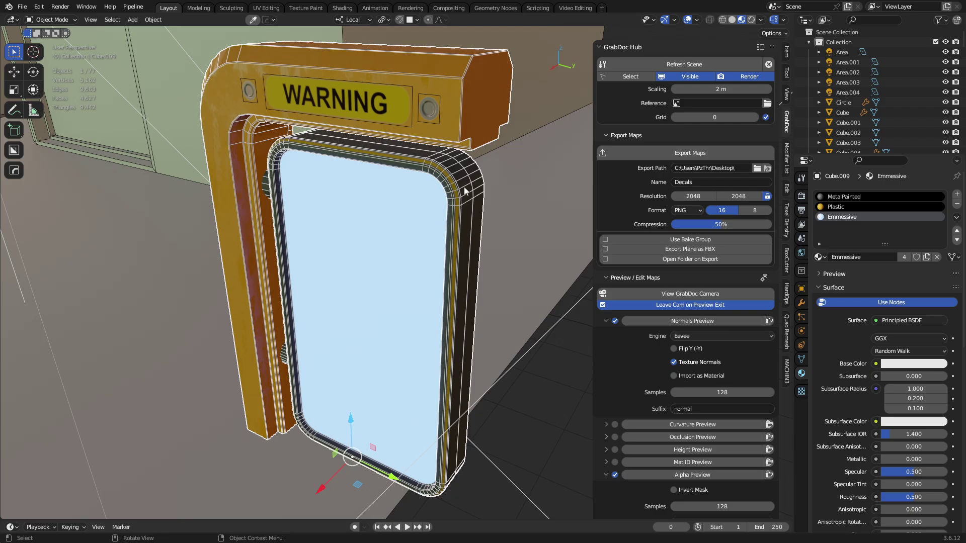
pyautogui.hotkey('alt', 'a')
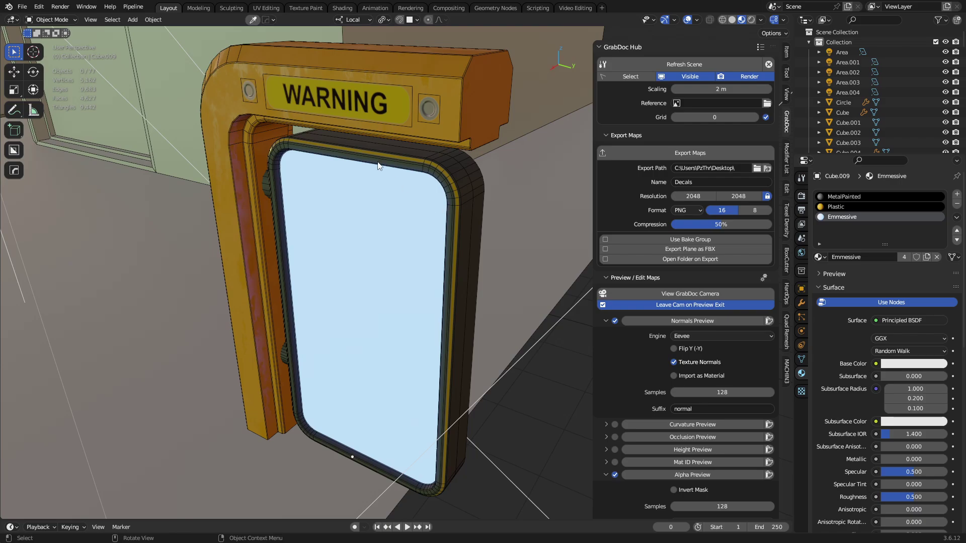
pyautogui.click(377, 104)
# Check the bench body's material and examine the bench within the surrounding scene.
pyautogui.scroll(-3, 415, 203)
pyautogui.moveTo(415, 203); pyautogui.dragTo(378, 204, button='middle')
pyautogui.keyDown('shift'); pyautogui.moveTo(378, 205); pyautogui.dragTo(409, 194, button='middle'); pyautogui.keyUp('shift')
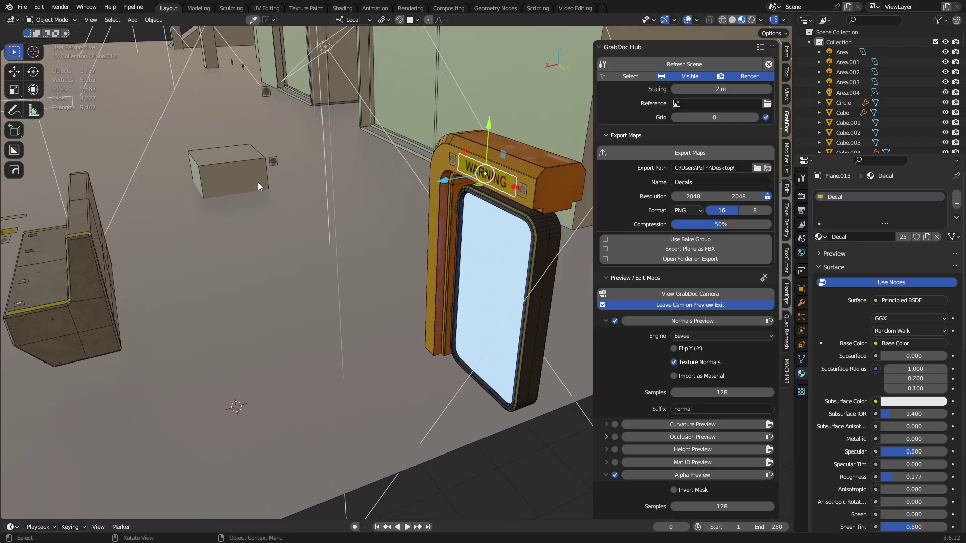
pyautogui.scroll(-5, 262, 177)
pyautogui.moveTo(265, 274); pyautogui.dragTo(397, 217, button='middle')
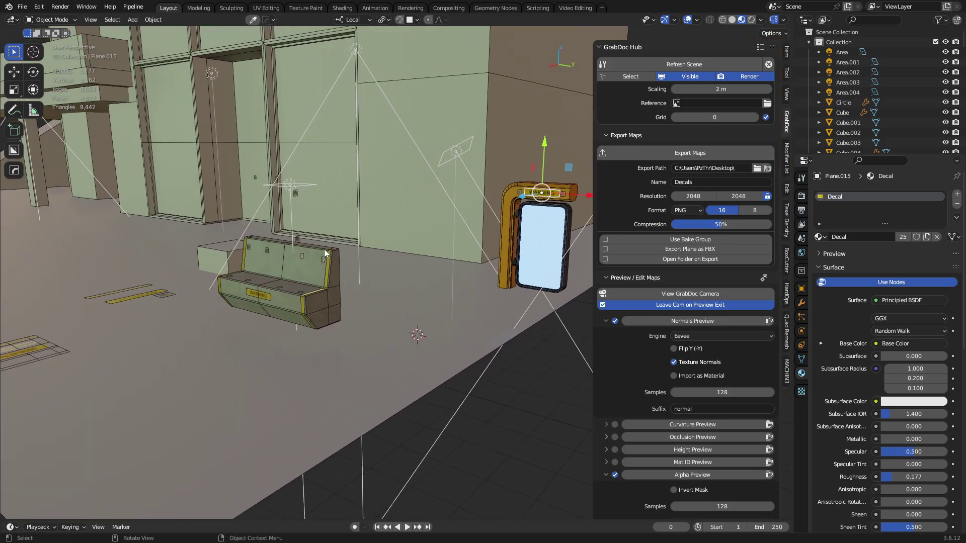
pyautogui.click(330, 282)
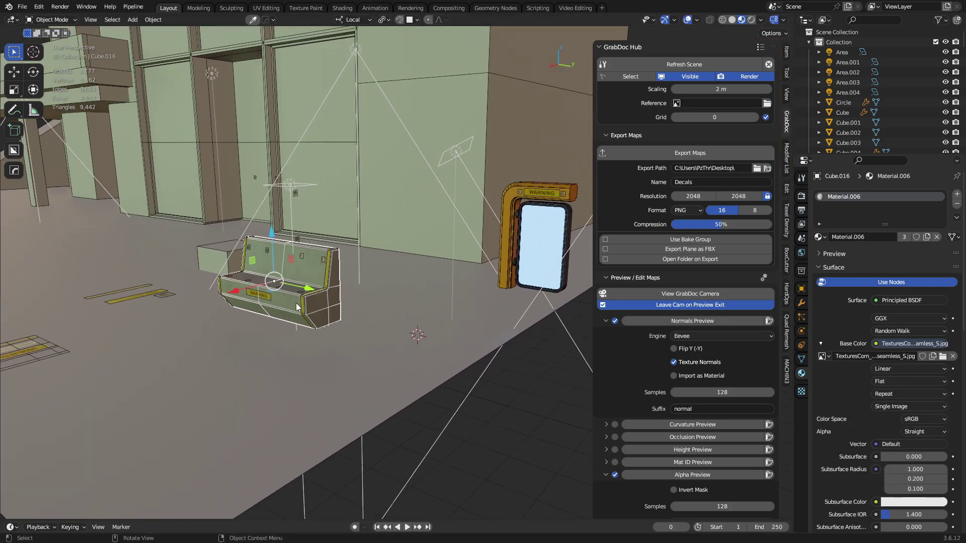
pyautogui.keyDown('shift'); pyautogui.moveTo(404, 196); pyautogui.dragTo(332, 183, button='middle'); pyautogui.keyUp('shift')
pyautogui.scroll(-2, 362, 183)
pyautogui.moveTo(346, 245); pyautogui.dragTo(492, 253, button='middle')
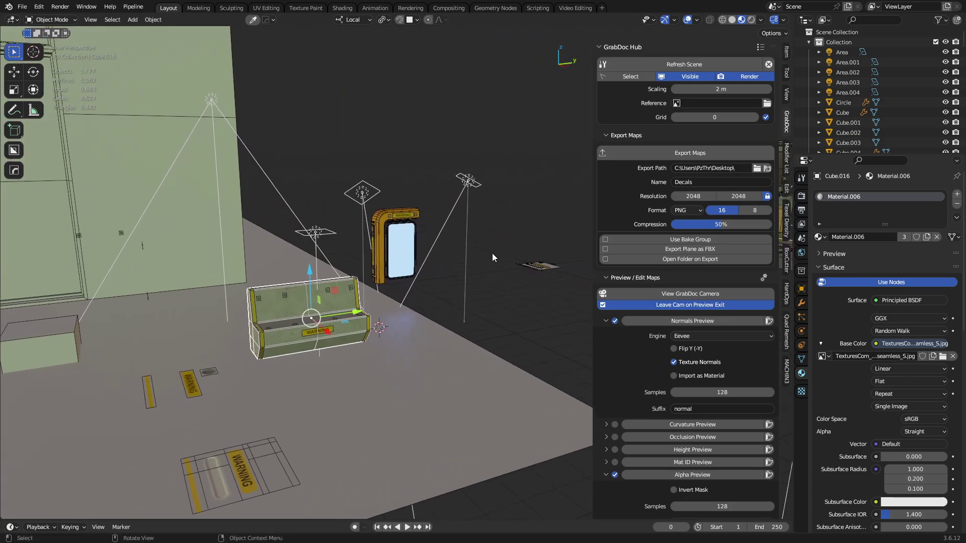
# View the bench and sign together from several angles with nothing selected.
pyautogui.moveTo(330, 283); pyautogui.dragTo(453, 270, button='middle')
pyautogui.scroll(4, 402, 308)
pyautogui.moveTo(452, 269); pyautogui.dragTo(423, 267, button='middle')
pyautogui.press('a')
pyautogui.hotkey('alt', 'a')
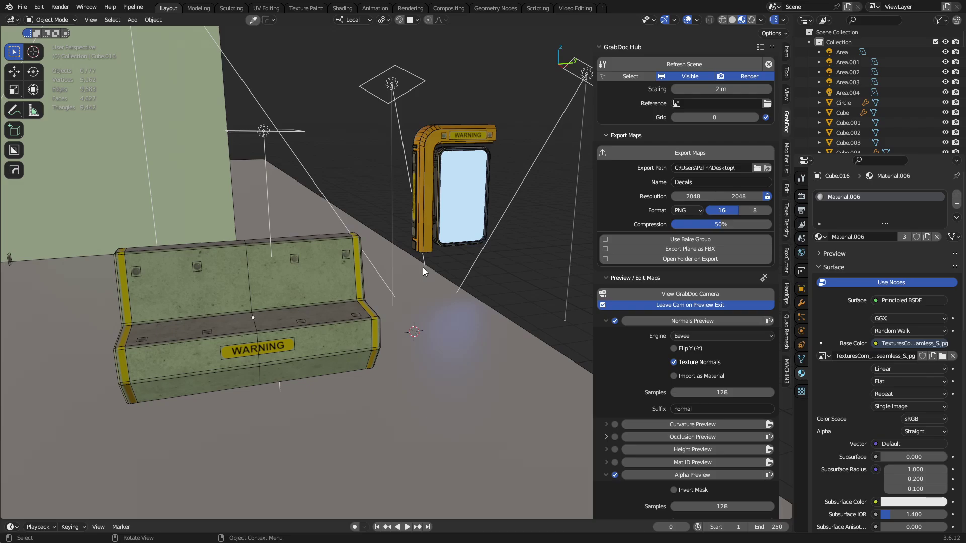
pyautogui.moveTo(422, 268); pyautogui.dragTo(376, 297, button='middle')
pyautogui.press('a')
pyautogui.hotkey('alt', 'a')
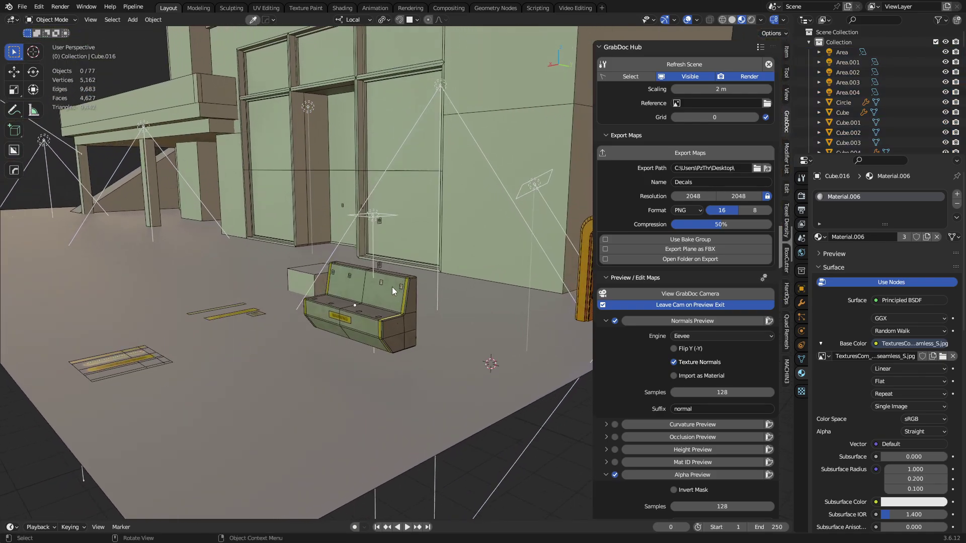
# Compare the bench body's single material with the material slots of the sign.
pyautogui.click(390, 292)
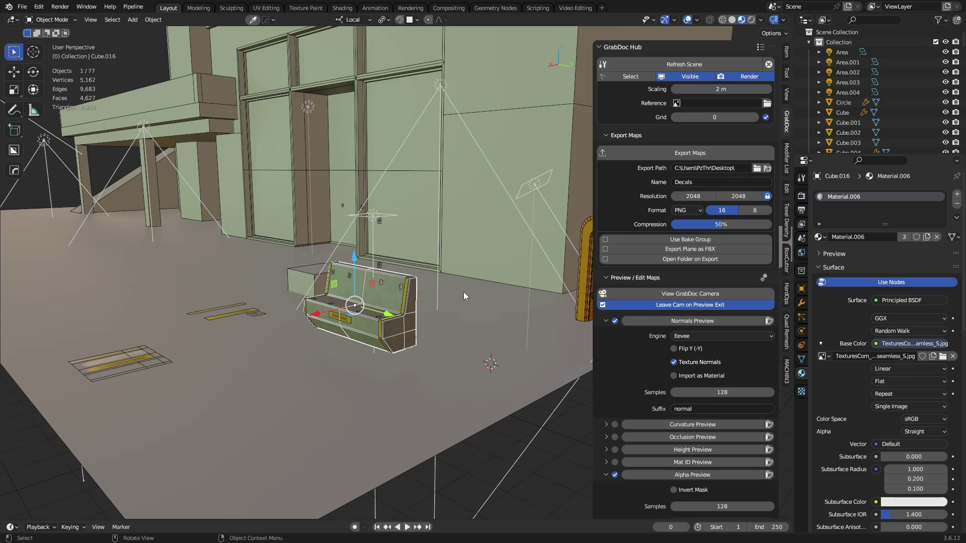
pyautogui.moveTo(469, 291); pyautogui.dragTo(524, 276, button='middle')
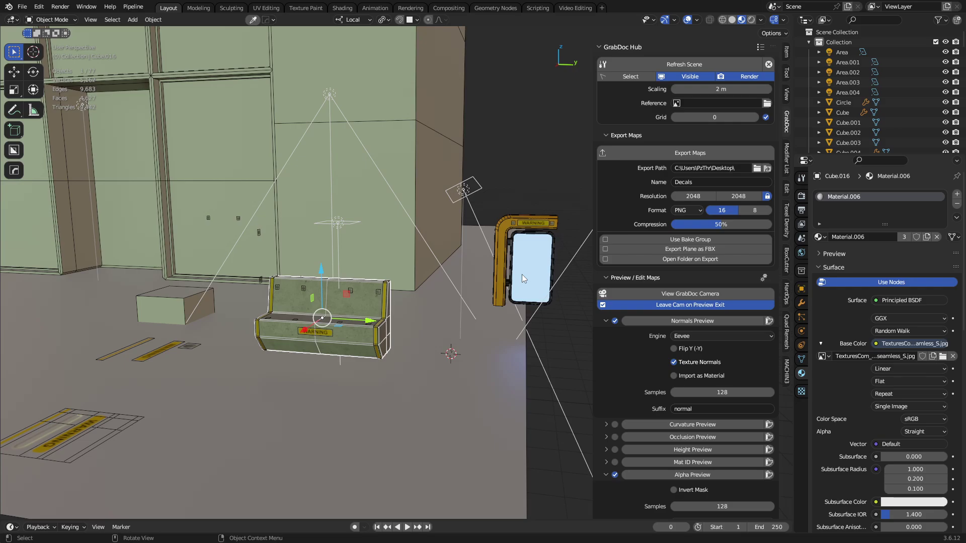
pyautogui.click(504, 246)
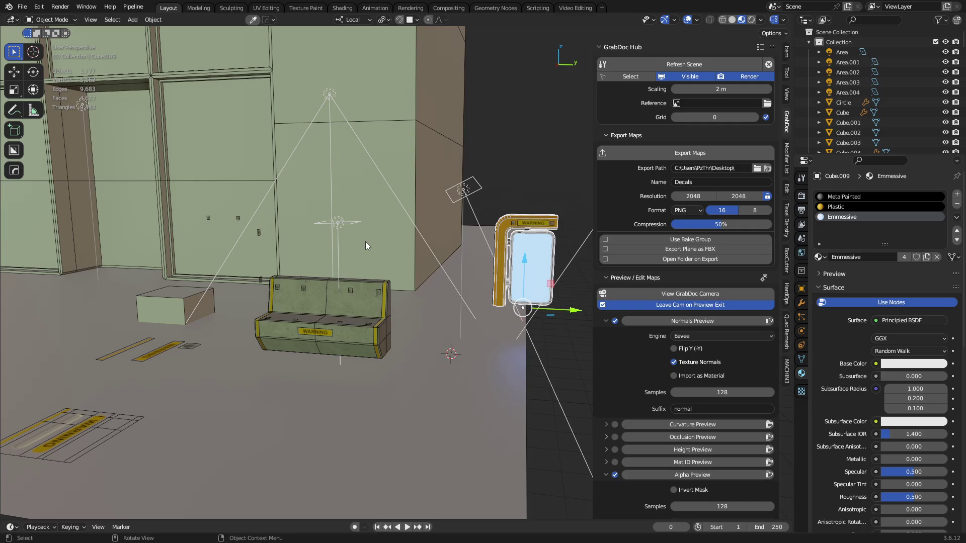
# Clear the selection and switch the viewport to rendered shading with the whole scene in view.
pyautogui.hotkey('alt', 'a')
pyautogui.keyDown('ctrl'); pyautogui.moveTo(337, 262); pyautogui.dragTo(382, 251, button='middle'); pyautogui.keyUp('ctrl')
pyautogui.press('KP_5')
pyautogui.press('z')
pyautogui.click(427, 214)
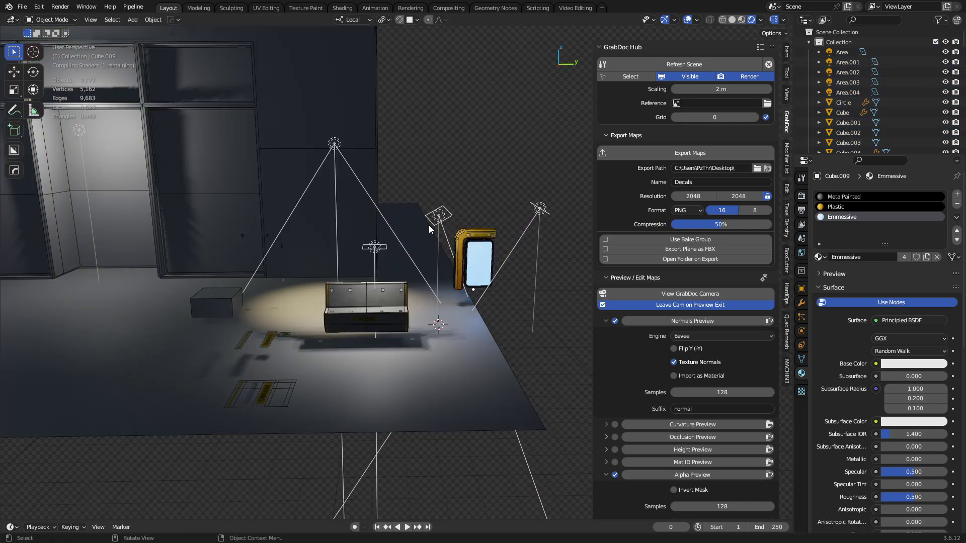
# Select the bench body together with the bolt decals on its backrest and seat and its edge stripes.
pyautogui.click(376, 309)
pyautogui.moveTo(376, 310); pyautogui.dragTo(387, 347, button='middle')
pyautogui.keyDown('ctrl'); pyautogui.moveTo(387, 347); pyautogui.dragTo(423, 309, button='middle'); pyautogui.keyUp('ctrl')
pyautogui.keyDown('ctrl'); pyautogui.moveTo(423, 310); pyautogui.dragTo(162, 319, button='middle'); pyautogui.keyUp('ctrl')
pyautogui.keyDown('shift'); pyautogui.click(143, 308); pyautogui.keyUp('shift')
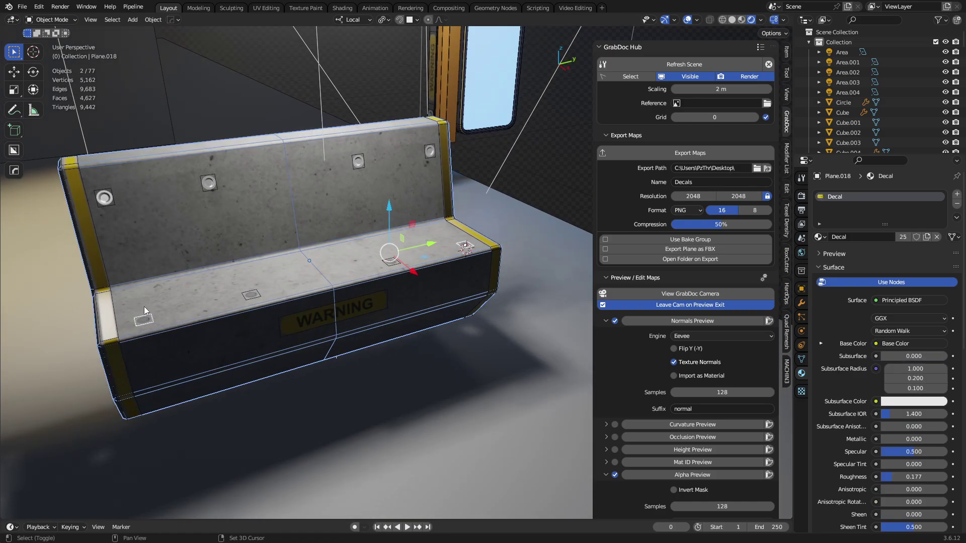
pyautogui.keyDown('shift'); pyautogui.click(102, 201); pyautogui.keyUp('shift')
pyautogui.keyDown('shift'); pyautogui.click(208, 185); pyautogui.keyUp('shift')
pyautogui.keyDown('shift'); pyautogui.click(250, 294); pyautogui.keyUp('shift')
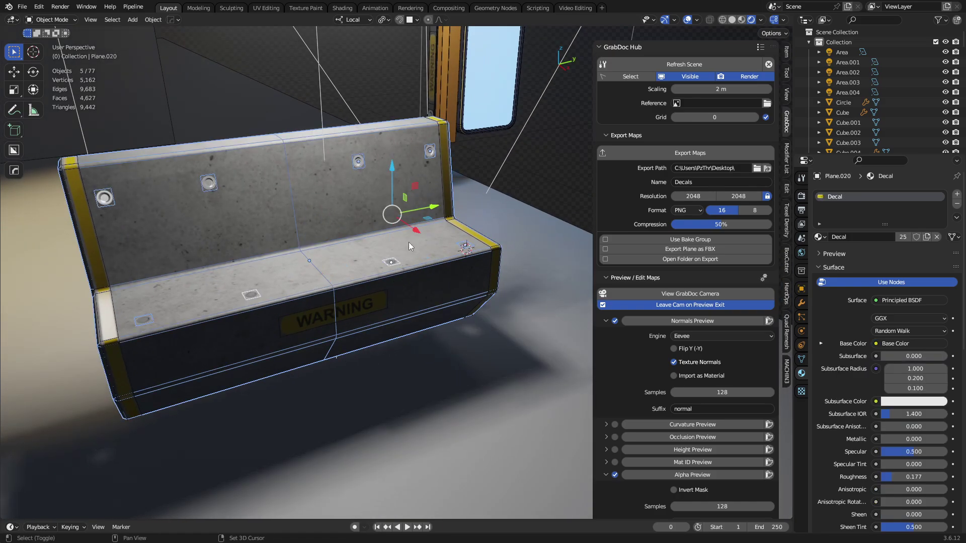
pyautogui.keyDown('shift'); pyautogui.click(109, 316); pyautogui.keyUp('shift')
pyautogui.press('g')
pyautogui.press('z')
pyautogui.press('z')
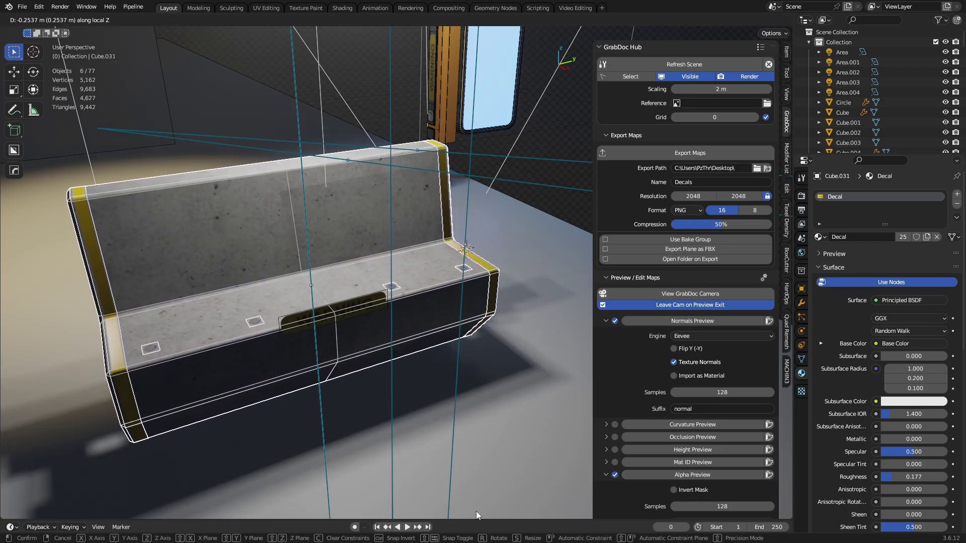
pyautogui.rightClick(476, 515)
# Add the bench's WARNING decal to the selection and move everything down 0.67305 m along the global Z axis.
pyautogui.keyDown('shift'); pyautogui.click(343, 318); pyautogui.keyUp('shift')
pyautogui.press('g')
pyautogui.press('z')
pyautogui.press('z')
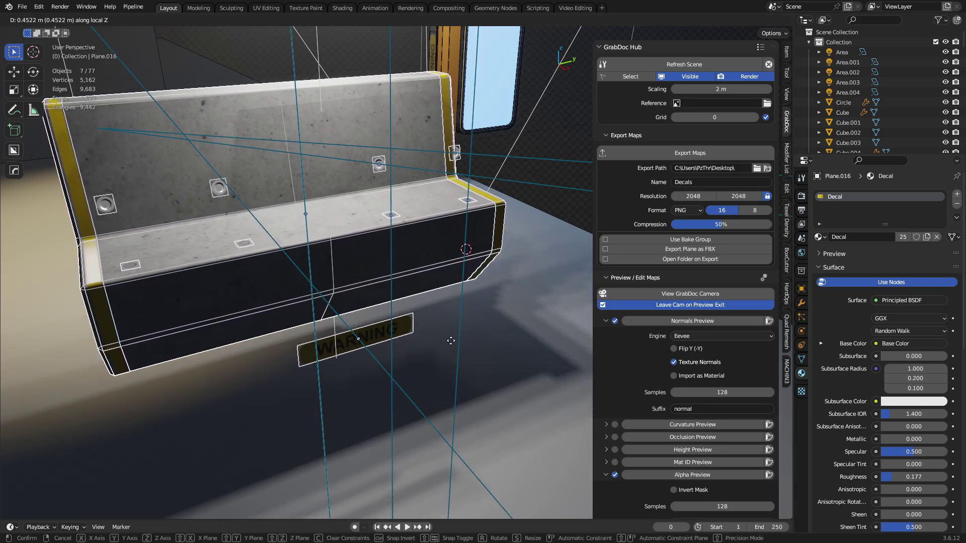
pyautogui.rightClick(447, 337)
pyautogui.click(491, 324)
pyautogui.press('g')
pyautogui.press('z')
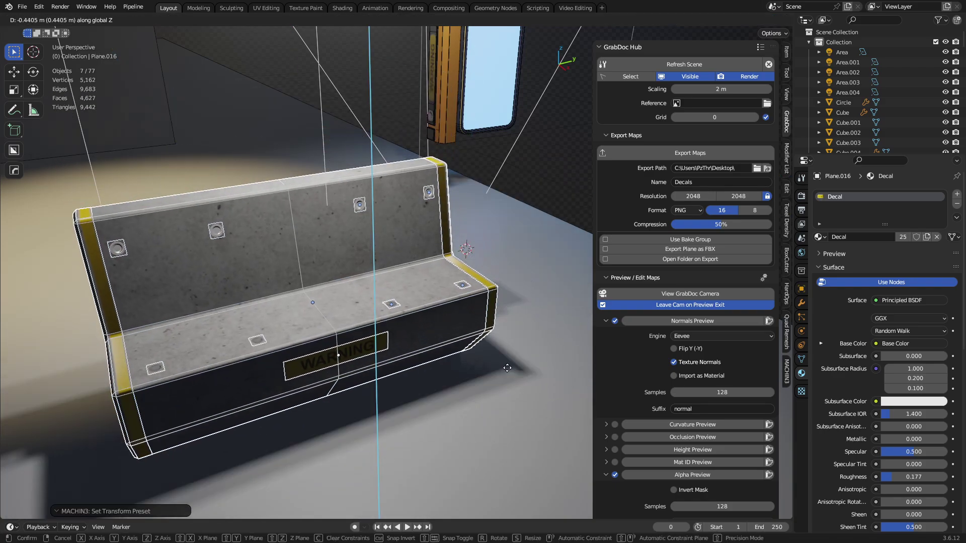
pyautogui.click(409, 267)
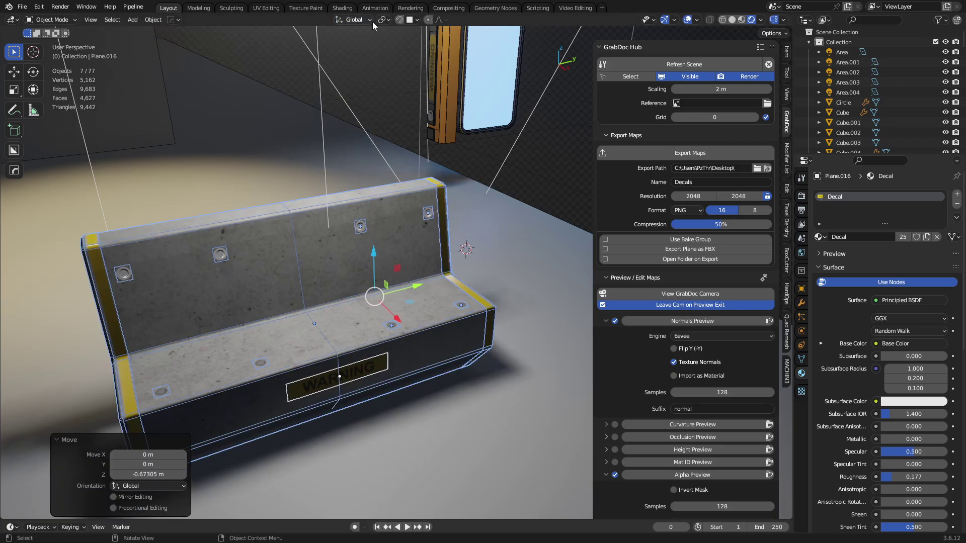
# Change the transform pivot point, raise the bench with its decals 0.12734 m along global Z, and clear the selection.
pyautogui.click(385, 19)
pyautogui.click(417, 53)
pyautogui.moveTo(425, 356); pyautogui.dragTo(414, 308, button='middle')
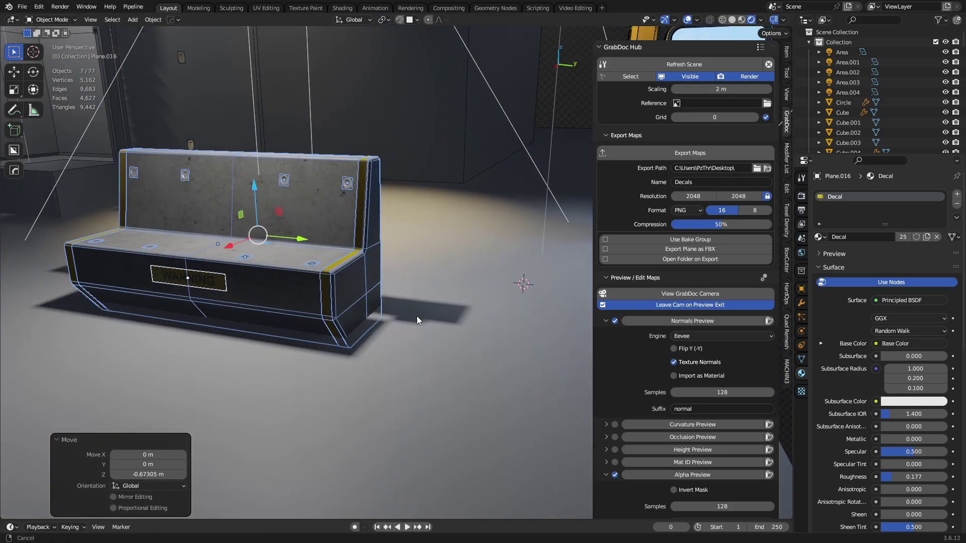
pyautogui.scroll(4, 413, 306)
pyautogui.press('g')
pyautogui.press('z')
pyautogui.click(401, 88)
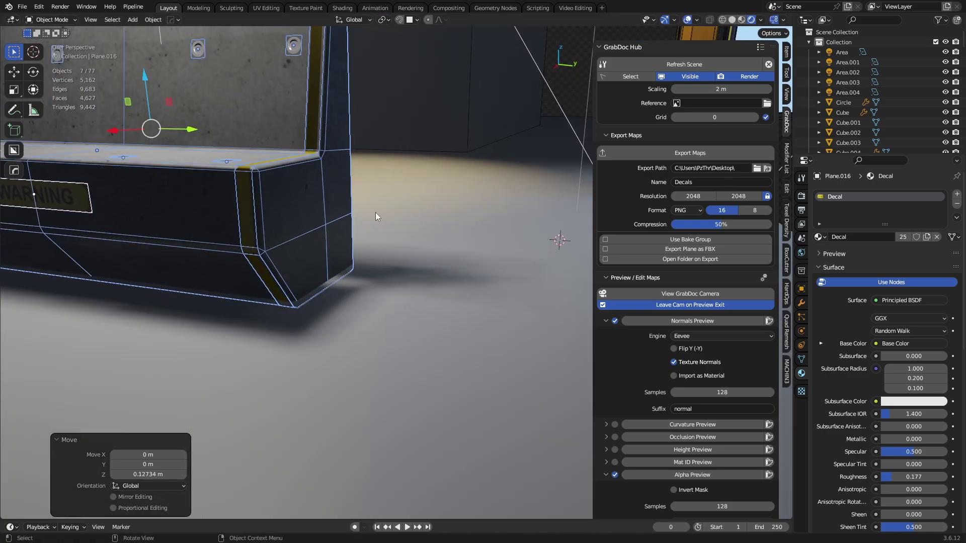
pyautogui.hotkey('alt', 'a')
# Select the yellow sign body together with the bolt and WARNING decals on its narrow side.
pyautogui.scroll(-4, 352, 211)
pyautogui.keyDown('shift'); pyautogui.moveTo(305, 197); pyautogui.dragTo(365, 237, button='middle'); pyautogui.keyUp('shift')
pyautogui.scroll(-3, 365, 237)
pyautogui.moveTo(365, 237); pyautogui.dragTo(462, 274, button='middle')
pyautogui.moveTo(373, 318); pyautogui.dragTo(351, 270, button='middle')
pyautogui.click(295, 186)
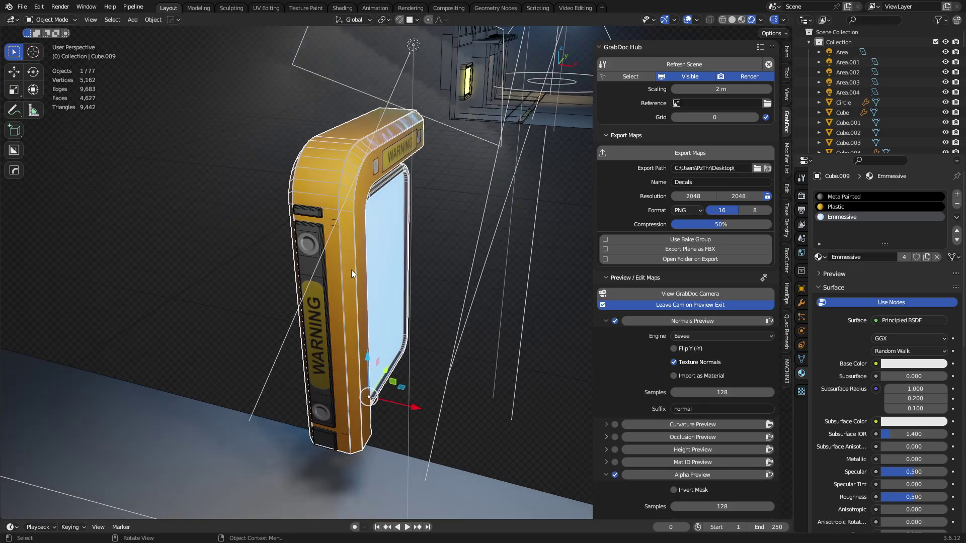
pyautogui.keyDown('shift'); pyautogui.click(311, 242); pyautogui.keyUp('shift')
pyautogui.keyDown('shift'); pyautogui.click(314, 312); pyautogui.keyUp('shift')
pyautogui.keyDown('shift'); pyautogui.click(325, 420); pyautogui.keyUp('shift')
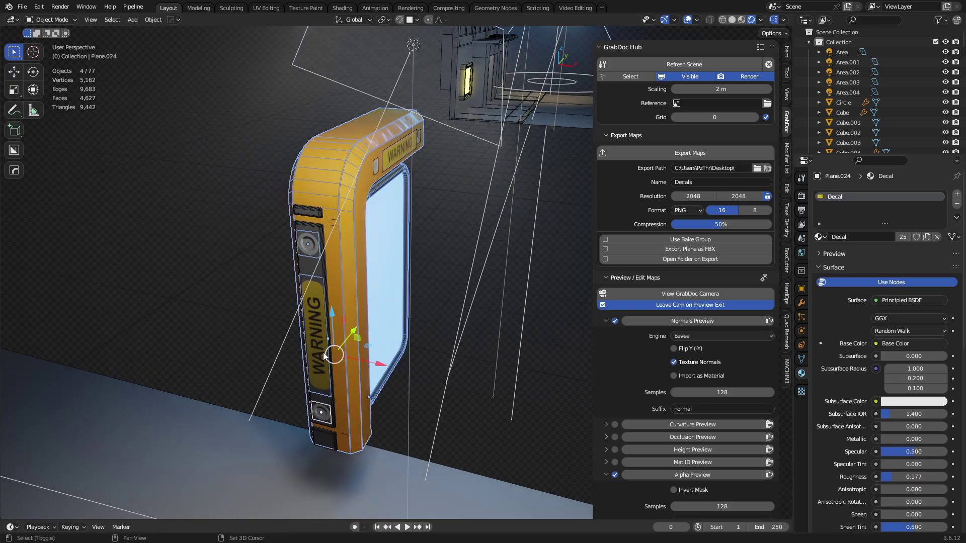
# Add the sign's remaining details and front decals, and parent them all to the sign body with Object (Keep Transform).
pyautogui.keyDown('shift'); pyautogui.click(311, 212); pyautogui.keyUp('shift')
pyautogui.keyDown('shift'); pyautogui.click(397, 152); pyautogui.keyUp('shift')
pyautogui.keyDown('shift'); pyautogui.click(375, 166); pyautogui.keyUp('shift')
pyautogui.moveTo(375, 167); pyautogui.dragTo(338, 209, button='middle')
pyautogui.keyDown('shift'); pyautogui.click(403, 187); pyautogui.keyUp('shift')
pyautogui.press('g')
pyautogui.rightClick(543, 239)
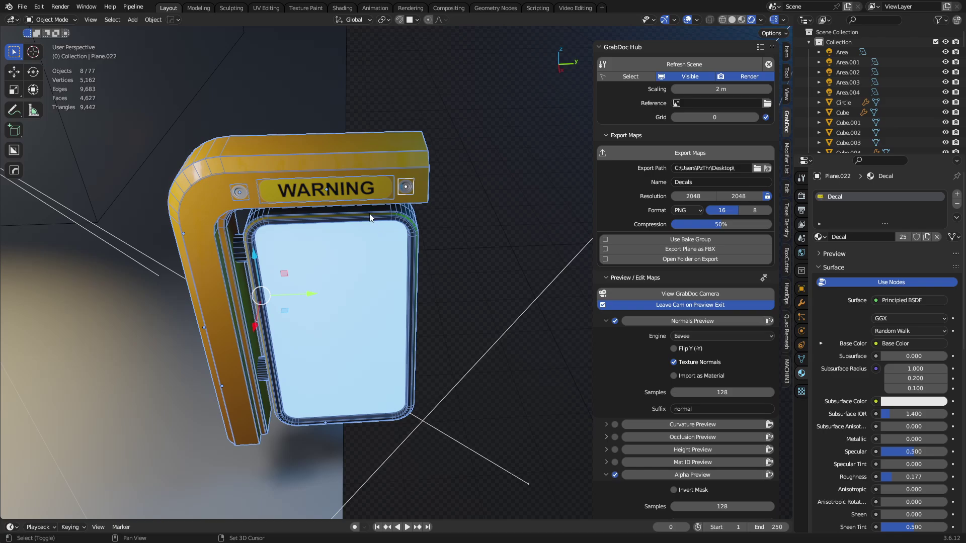
pyautogui.keyDown('shift'); pyautogui.click(220, 349); pyautogui.keyUp('shift')
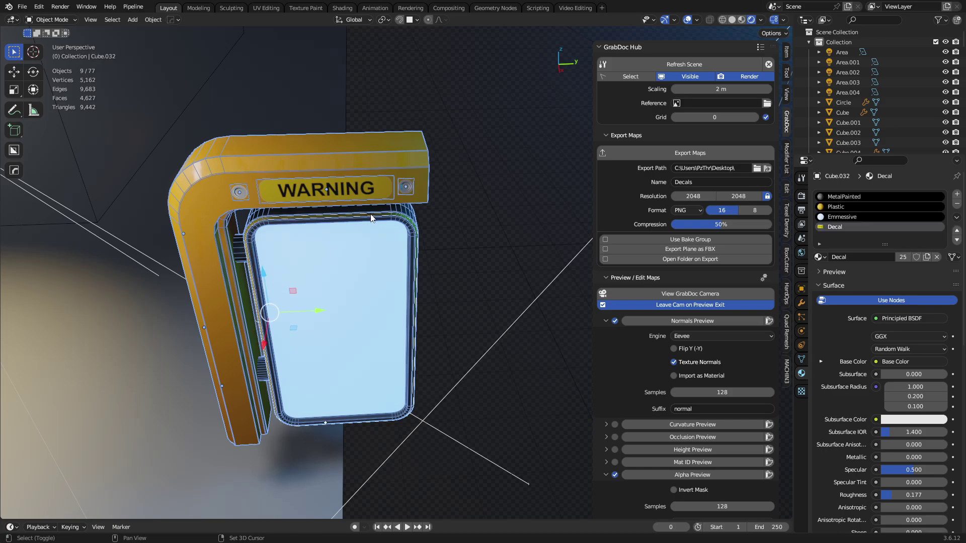
pyautogui.hotkey('ctrl', 'p')
pyautogui.click(217, 359)
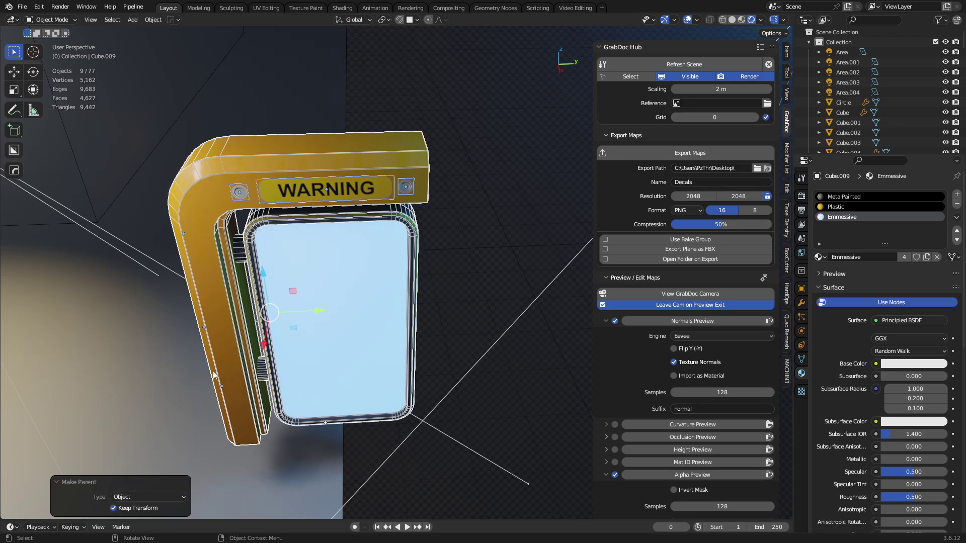
# Try moving the sign to check which parented parts follow it.
pyautogui.click(246, 418)
pyautogui.press('g')
pyautogui.rightClick(353, 348)
pyautogui.scroll(-5, 423, 261)
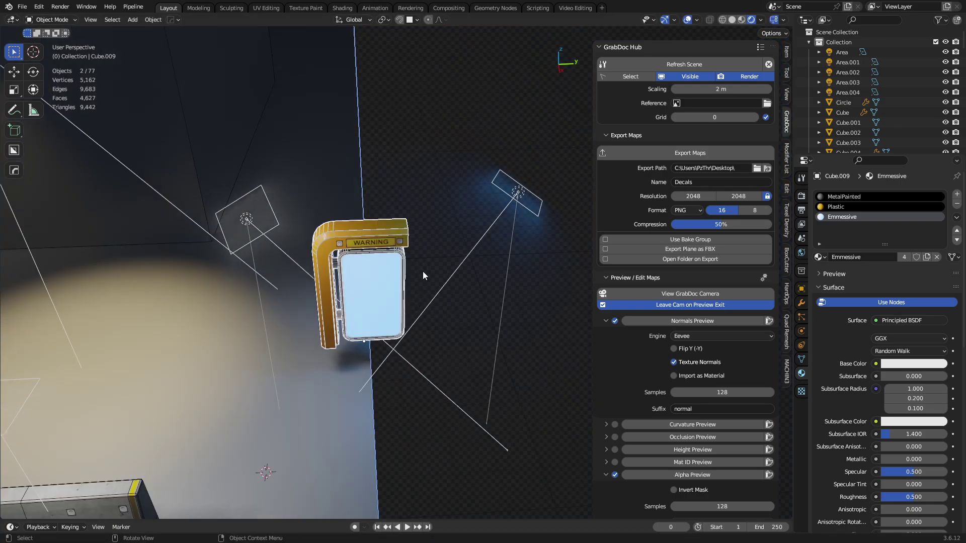
pyautogui.moveTo(423, 261); pyautogui.dragTo(337, 363, button='middle')
pyautogui.press('g')
pyautogui.rightClick(385, 279)
# Clear the ground plane's parent while keeping its transformation.
pyautogui.click(337, 363)
pyautogui.hotkey('alt', 'p')
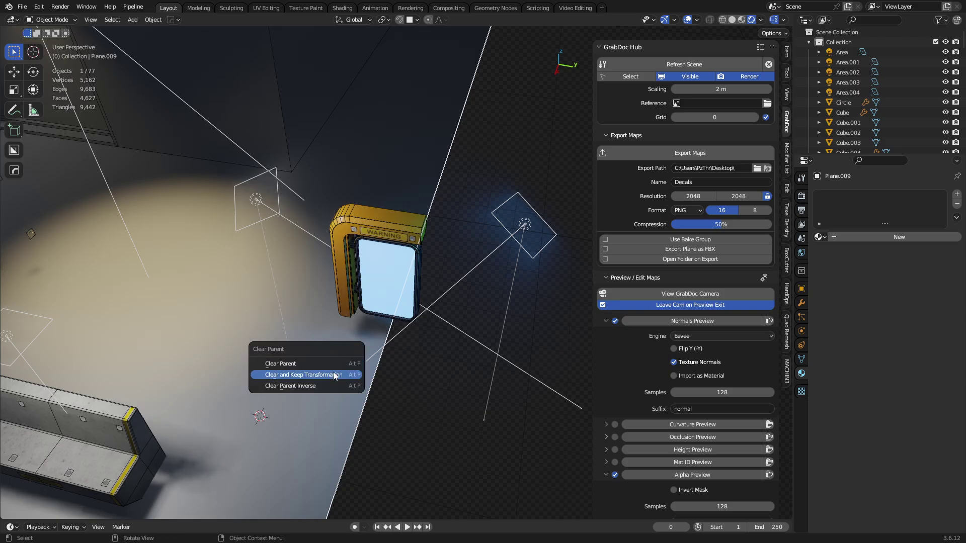
pyautogui.click(334, 375)
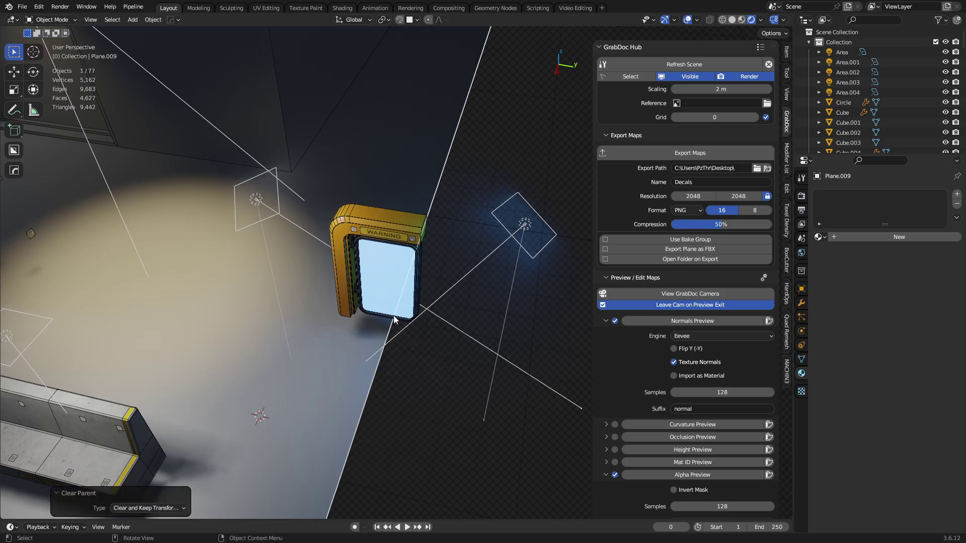
# Examine the stray decal copy floating above the floor and find which sign decal it belongs to.
pyautogui.click(346, 266)
pyautogui.moveTo(346, 265); pyautogui.dragTo(289, 176, button='middle')
pyautogui.moveTo(349, 210); pyautogui.dragTo(259, 209, button='middle')
pyautogui.hotkey('ctrl', 'Tab')
pyautogui.click(338, 212)
pyautogui.press('Tab')
pyautogui.click(347, 237)
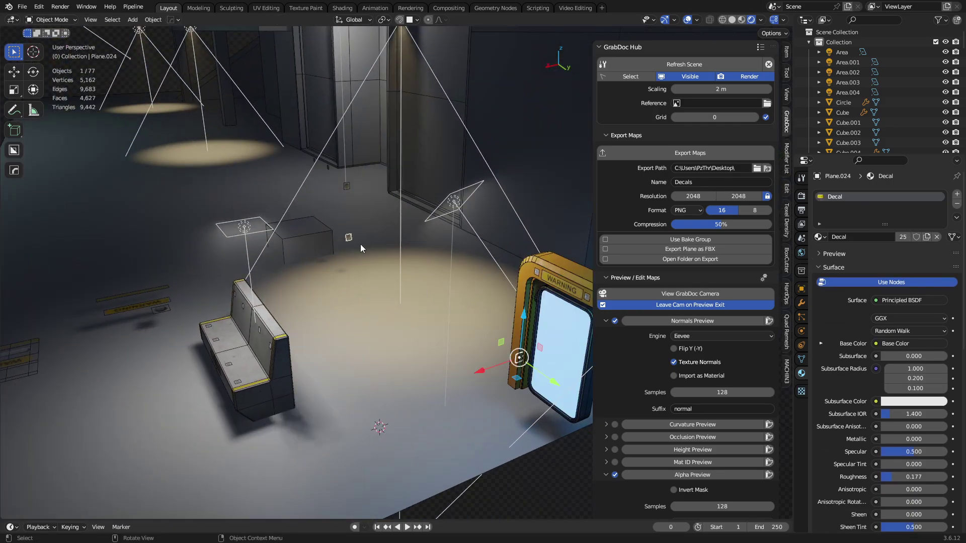
pyautogui.press('g')
pyautogui.rightClick(521, 356)
# Remove the Mirror modifiers from the two bolt decals on the sign's side and check the WARNING decal between them.
pyautogui.keyDown('alt'); pyautogui.middleClick(526, 336); pyautogui.keyUp('alt')
pyautogui.scroll(8, 456, 319)
pyautogui.moveTo(400, 380); pyautogui.dragTo(637, 343, button='middle')
pyautogui.click(802, 304)
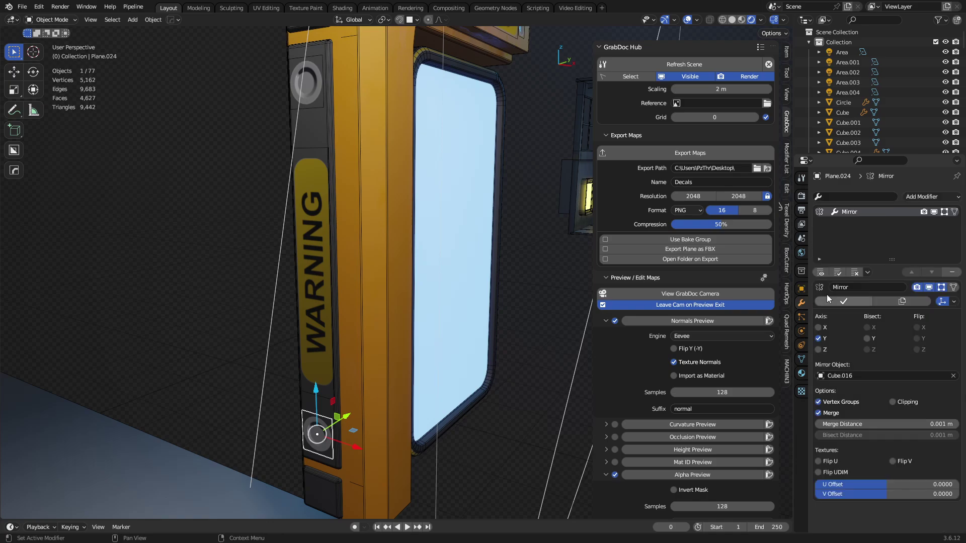
pyautogui.click(951, 271)
pyautogui.click(317, 90)
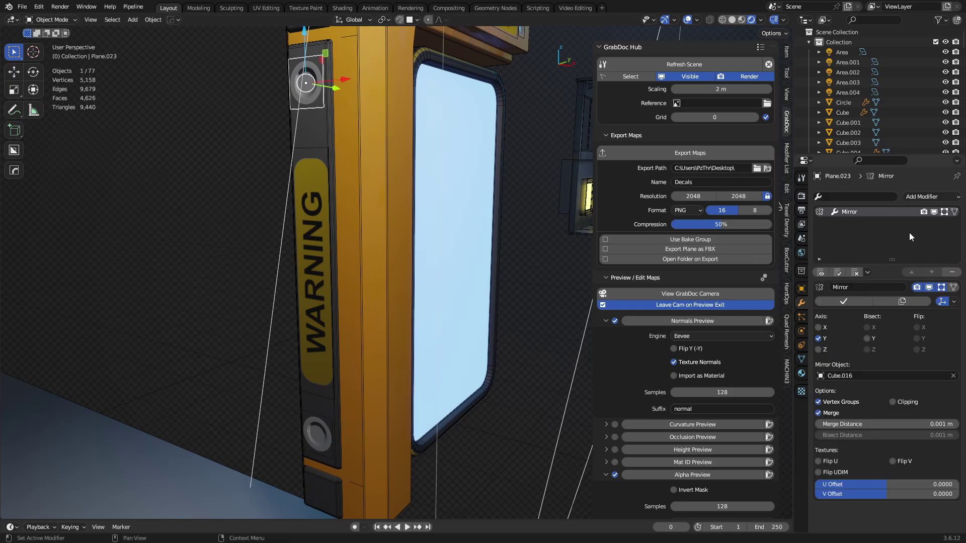
pyautogui.click(952, 272)
pyautogui.click(313, 273)
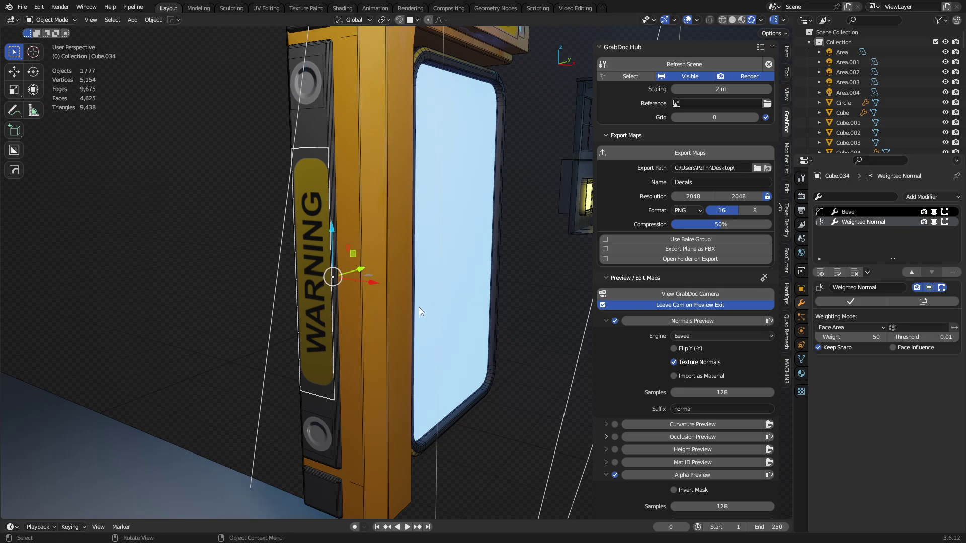
# Move the sign body freely by a short distance together with its parented decals.
pyautogui.click(391, 315)
pyautogui.scroll(-5, 402, 310)
pyautogui.moveTo(487, 271); pyautogui.dragTo(182, 276, button='middle')
pyautogui.press('g')
pyautogui.rightClick(300, 230)
pyautogui.moveTo(300, 230); pyautogui.dragTo(357, 269, button='middle')
pyautogui.press('g')
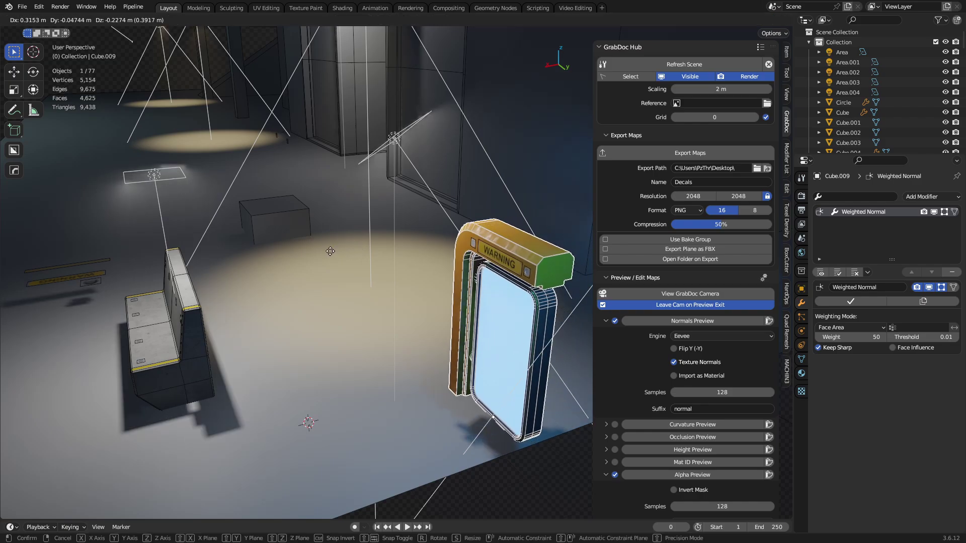
pyautogui.click(347, 236)
pyautogui.click(276, 127)
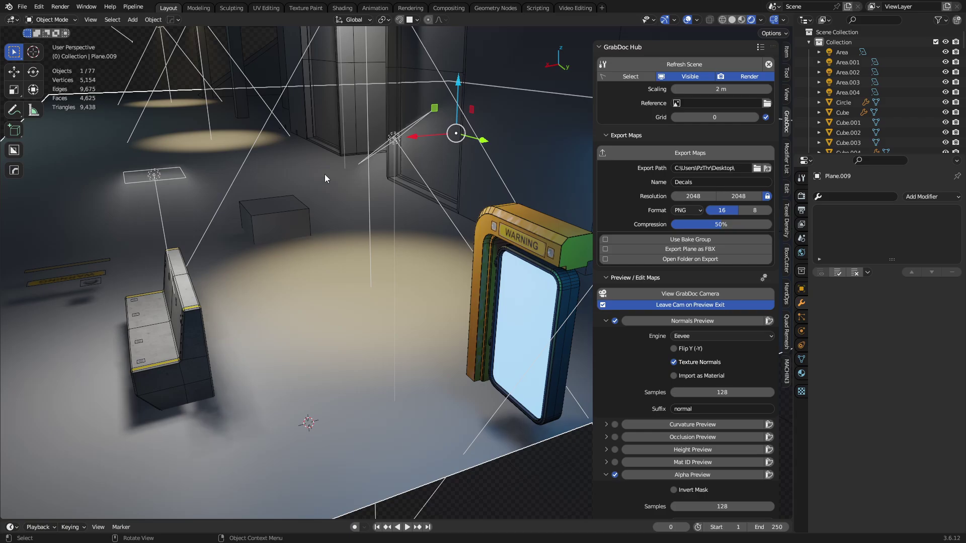
# Remove the Mirror modifiers from the two bolt decals flanking the sign's front WARNING label, and check the label's modifiers.
pyautogui.moveTo(306, 170); pyautogui.dragTo(500, 253, button='middle')
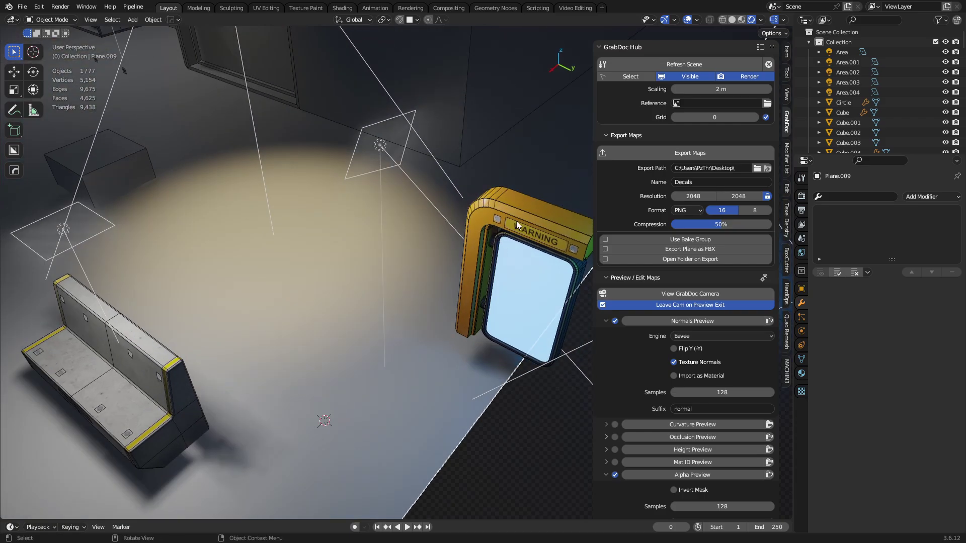
pyautogui.click(514, 233)
pyautogui.click(497, 222)
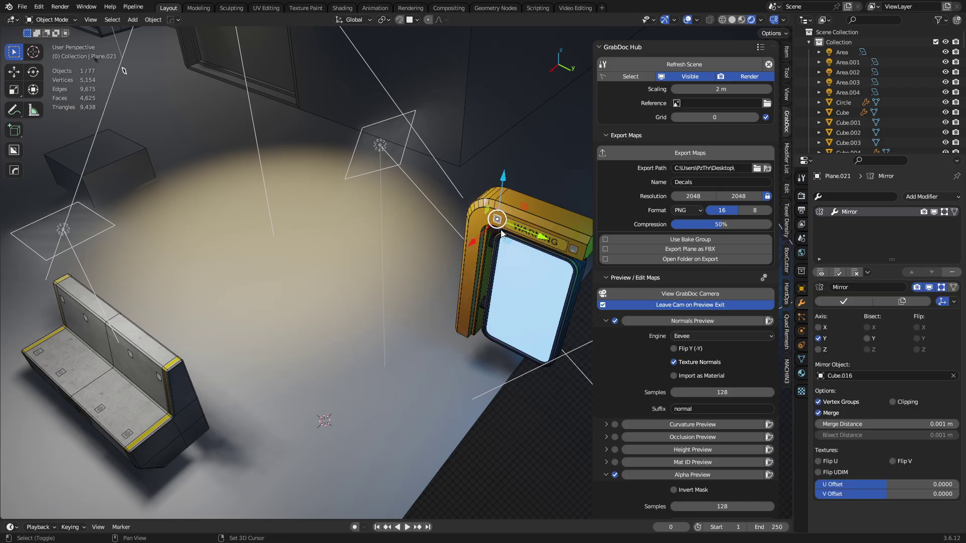
pyautogui.keyDown('shift'); pyautogui.moveTo(497, 222); pyautogui.dragTo(434, 252, button='middle'); pyautogui.keyUp('shift')
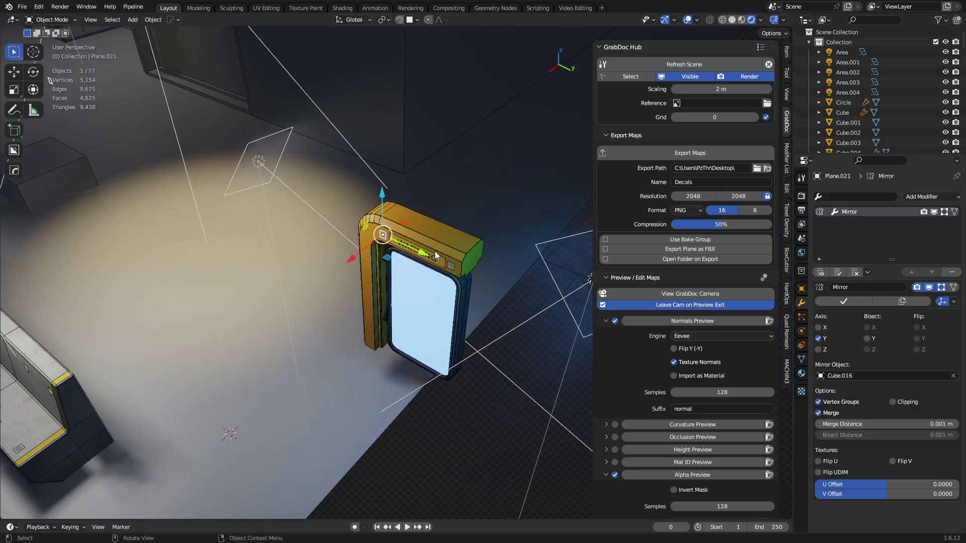
pyautogui.click(951, 273)
pyautogui.click(455, 270)
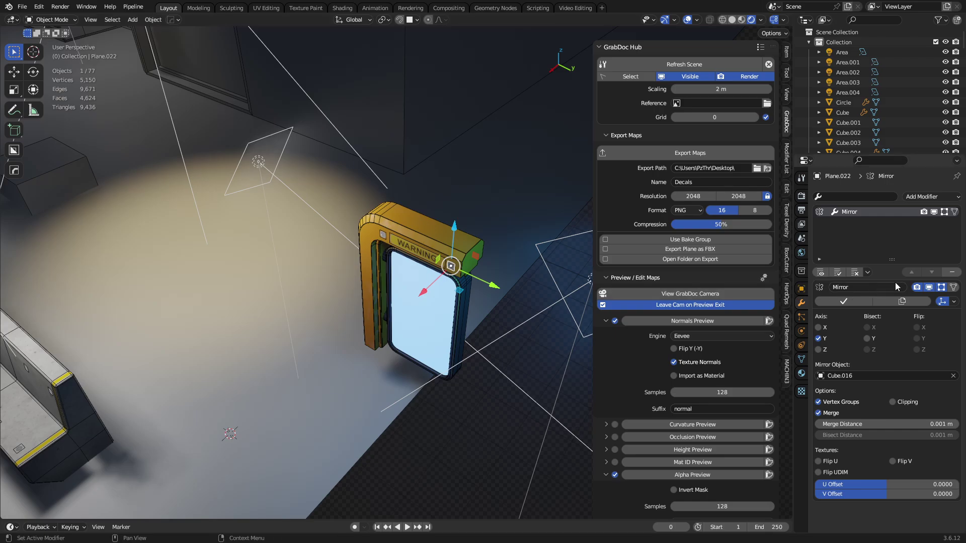
pyautogui.click(951, 273)
pyautogui.click(417, 251)
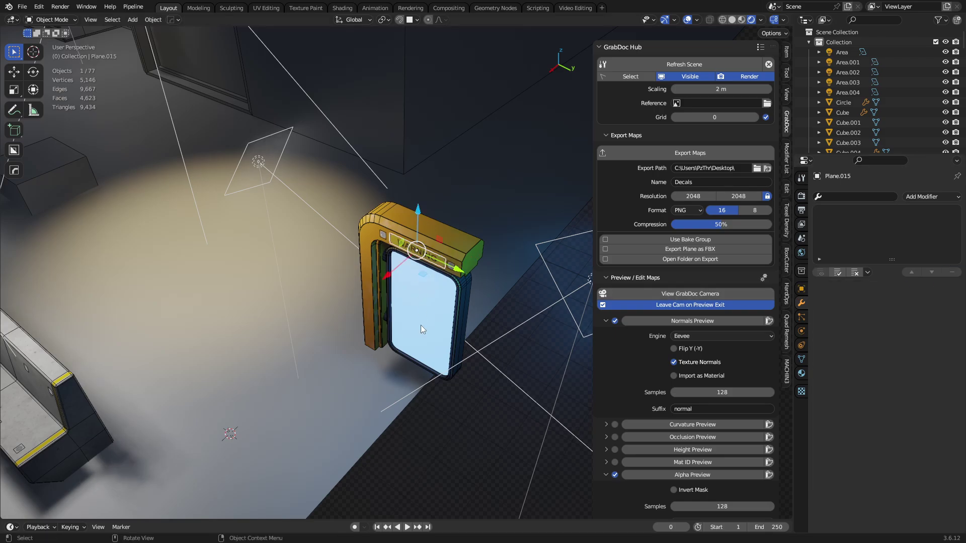
# Move the sign horizontally beside the bench, by 4.5642 m in X and -8.5765 m in Y.
pyautogui.click(400, 231)
pyautogui.moveTo(439, 426); pyautogui.dragTo(468, 294, button='middle')
pyautogui.press('g')
pyautogui.click(697, 424)
# Lower the sign to the floor by 0.79212 m along the global Z axis.
pyautogui.moveTo(442, 262); pyautogui.dragTo(363, 284, button='middle')
pyautogui.scroll(4, 363, 284)
pyautogui.press('g')
pyautogui.press('z')
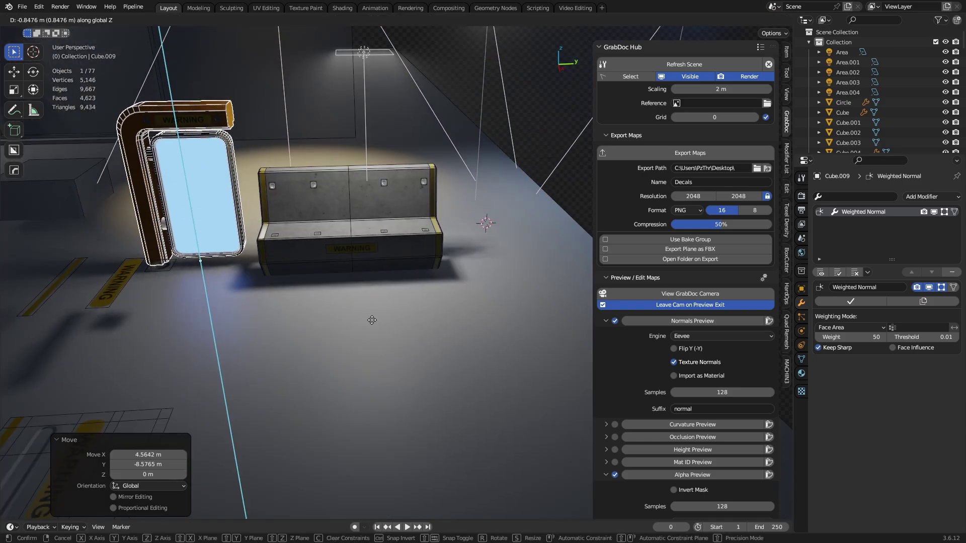
pyautogui.click(376, 294)
pyautogui.scroll(-4, 452, 250)
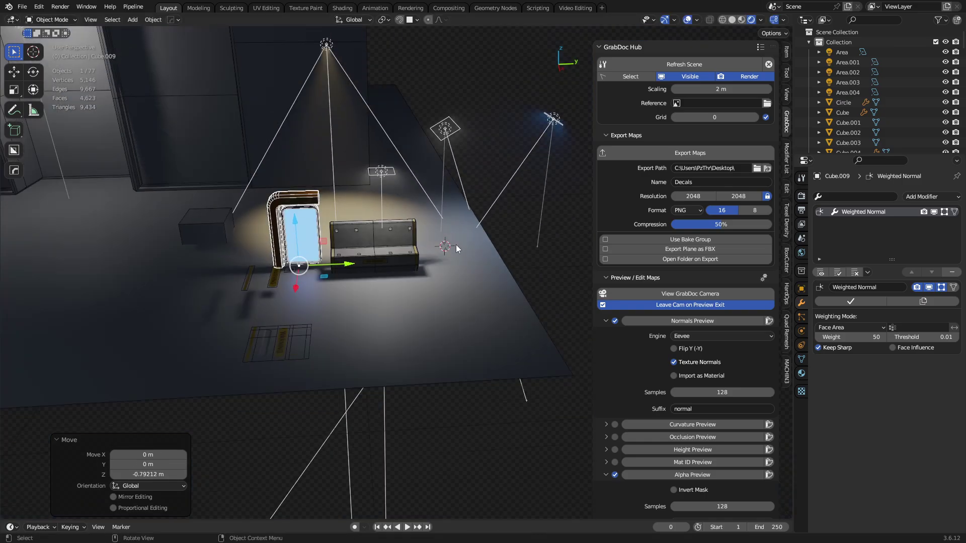
# Rotate the sign 95° about the global Z axis and correct it by about -5°.
pyautogui.moveTo(444, 313); pyautogui.dragTo(429, 355, button='middle')
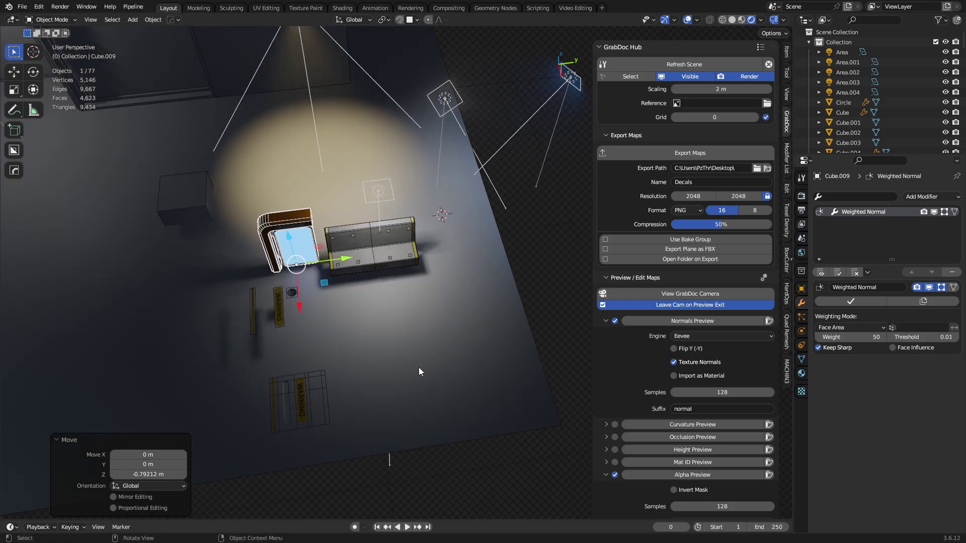
pyautogui.press('r')
pyautogui.press('z')
pyautogui.click(361, 168)
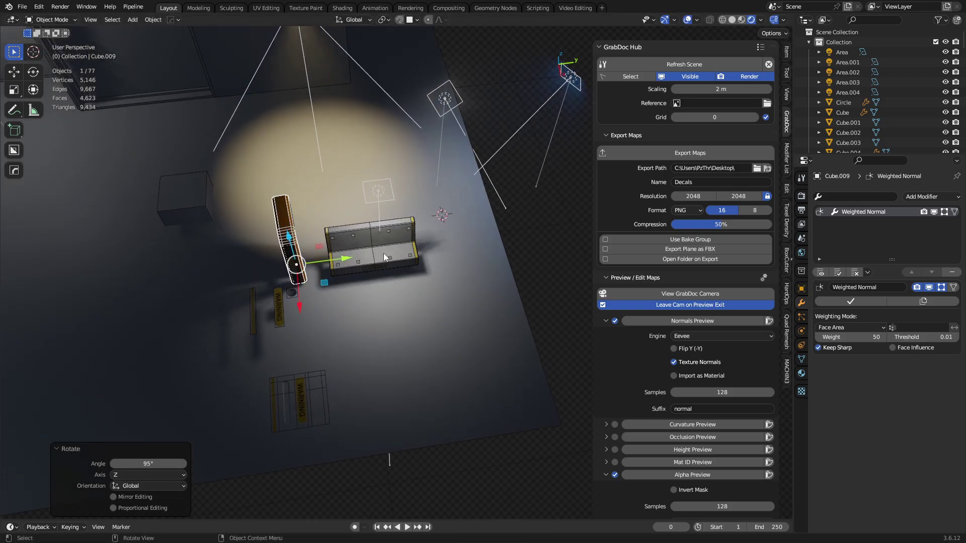
pyautogui.press('r')
pyautogui.press('z')
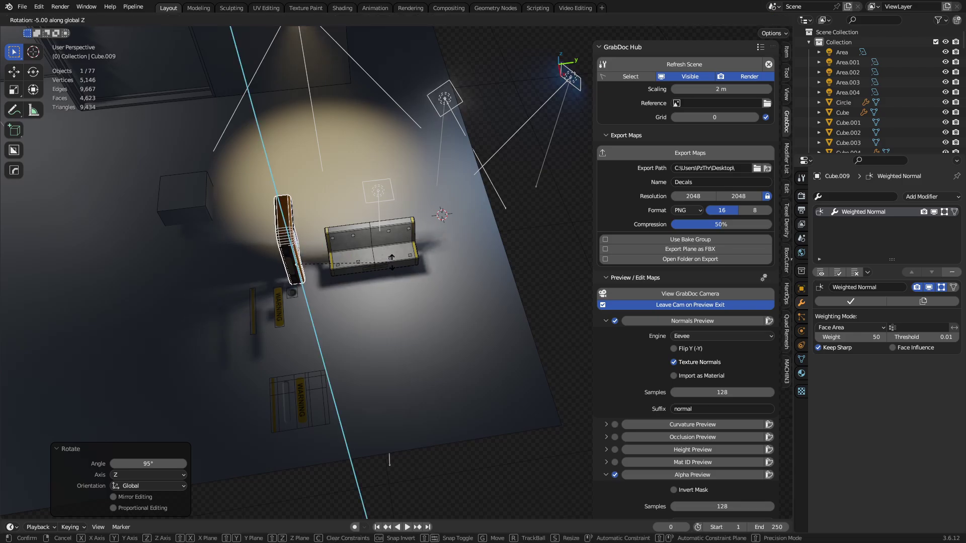
pyautogui.click(398, 259)
# Slide the sign horizontally, with its height locked, so it stands close to the end of the bench.
pyautogui.press('g')
pyautogui.hotkey('shift', 'z')
pyautogui.click(417, 282)
# Move the area lights Area.003 and Area.002 together horizontally towards the sign and bench, keeping their height.
pyautogui.click(580, 83)
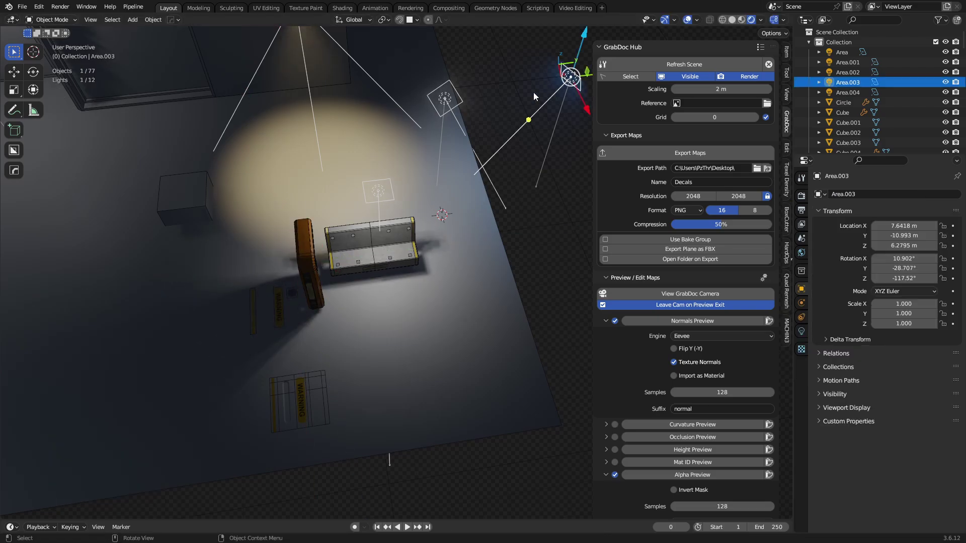
pyautogui.keyDown('shift'); pyautogui.click(451, 103); pyautogui.keyUp('shift')
pyautogui.press('g')
pyautogui.hotkey('shift', 'z')
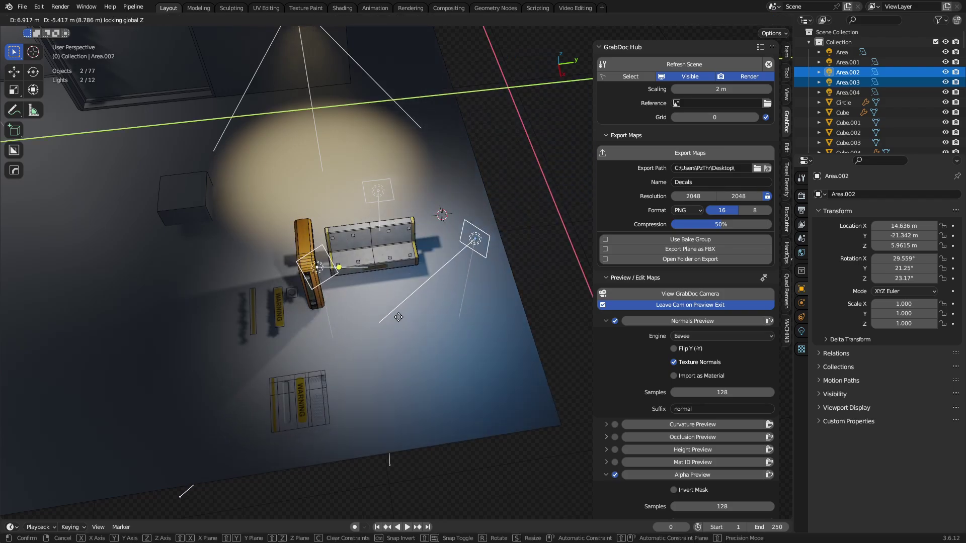
pyautogui.click(393, 314)
# Clear the selection and view the lit sign and bench up close from the front.
pyautogui.moveTo(500, 330); pyautogui.dragTo(472, 210, button='middle')
pyautogui.scroll(4, 376, 255)
pyautogui.press('a')
pyautogui.press('a')
pyautogui.scroll(2, 472, 208)
pyautogui.keyDown('shift'); pyautogui.moveTo(409, 192); pyautogui.dragTo(428, 294, button='middle'); pyautogui.keyUp('shift')
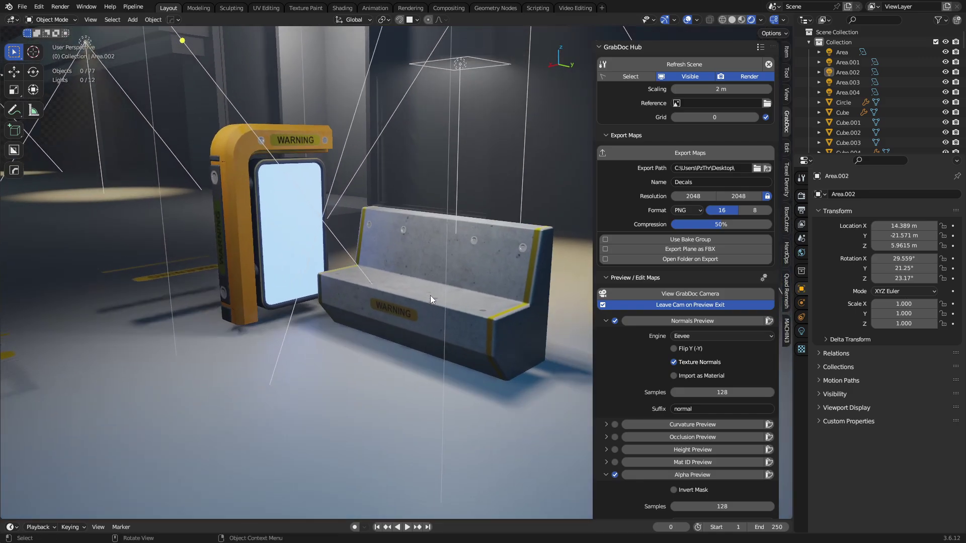
# Lower the whole yellow sign about 0.14 m along the global Z axis towards the floor.
pyautogui.scroll(2, 428, 295)
pyautogui.moveTo(337, 246); pyautogui.dragTo(383, 281, button='middle')
pyautogui.click(158, 291)
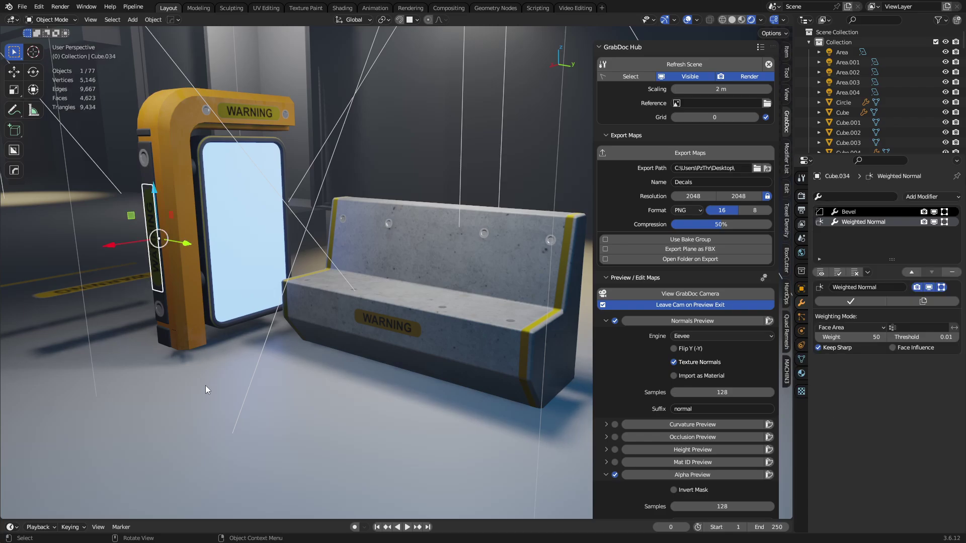
pyautogui.press('g')
pyautogui.press('z')
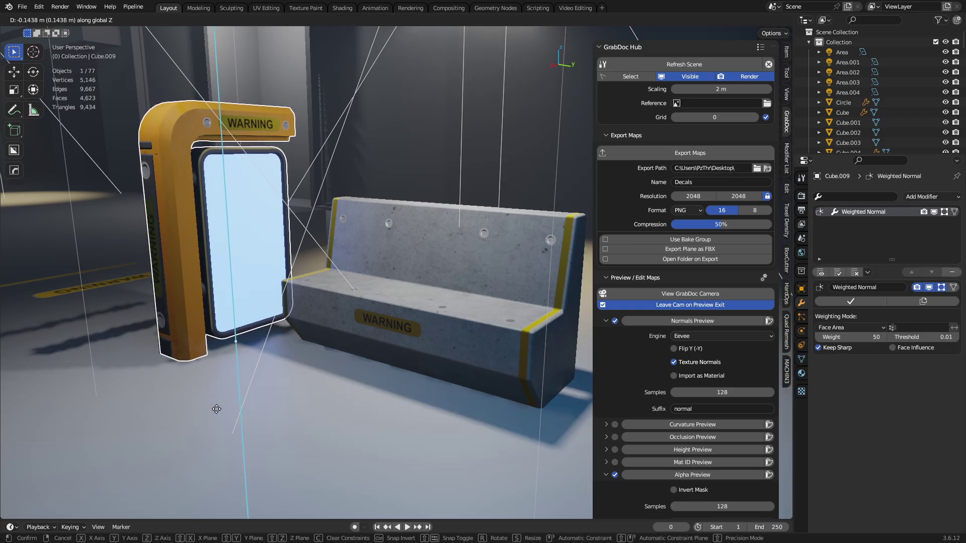
pyautogui.click(265, 404)
# Slide the sign horizontally, with its height locked, slightly away from the end of the bench and clear the selection.
pyautogui.press('g')
pyautogui.hotkey('shift', 'z')
pyautogui.click(281, 349)
pyautogui.click(282, 349)
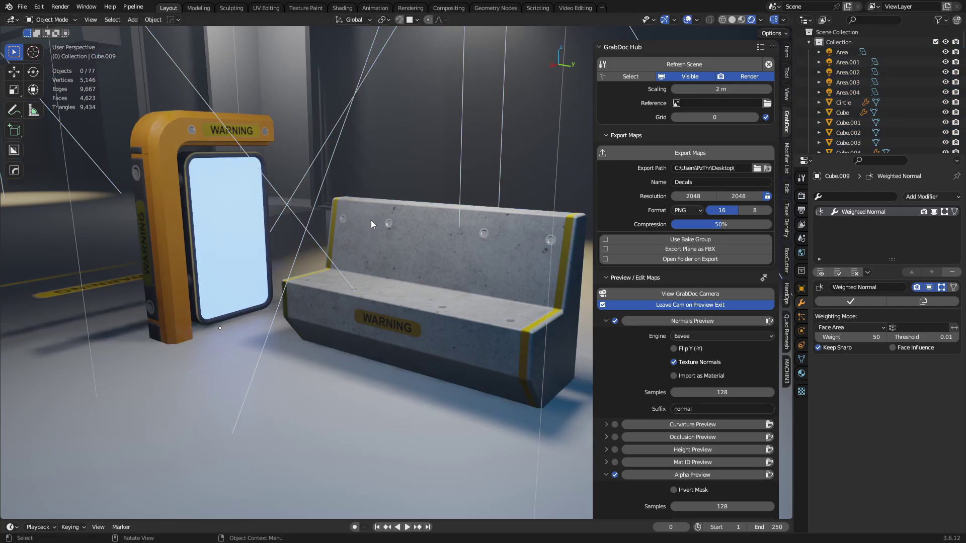
pyautogui.moveTo(369, 213)
pyautogui.mouseDown(button='middle')
pyautogui.moveTo(370, 230)
pyautogui.moveTo(378, 208)
pyautogui.mouseUp(button='middle')
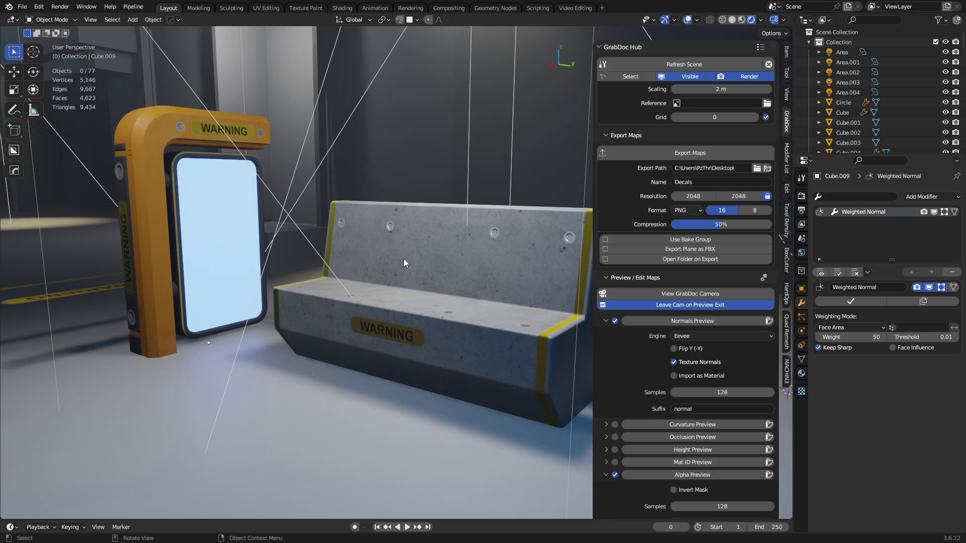
pyautogui.moveTo(412, 264); pyautogui.dragTo(391, 278, button='middle')
pyautogui.moveTo(394, 351); pyautogui.dragTo(342, 330, button='middle')
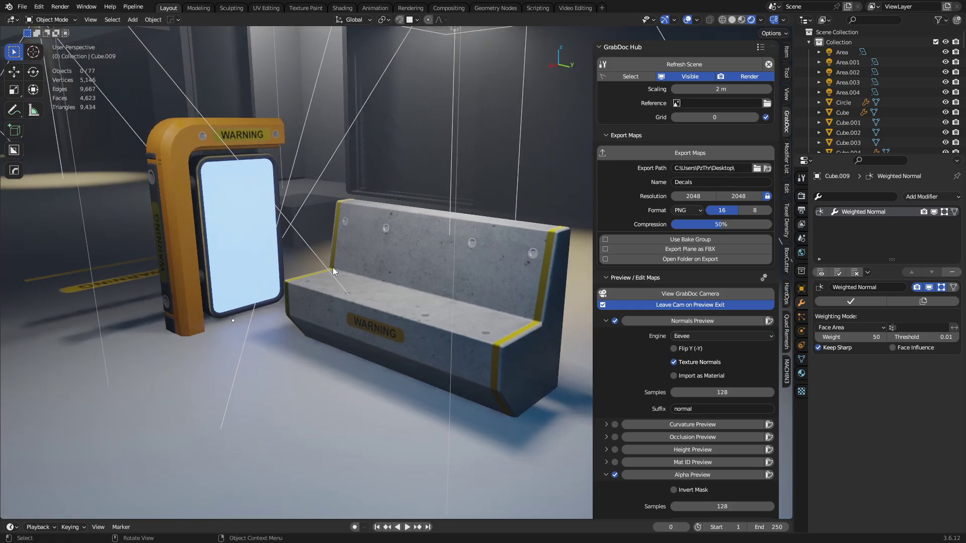
pyautogui.moveTo(333, 267); pyautogui.dragTo(350, 272, button='middle')
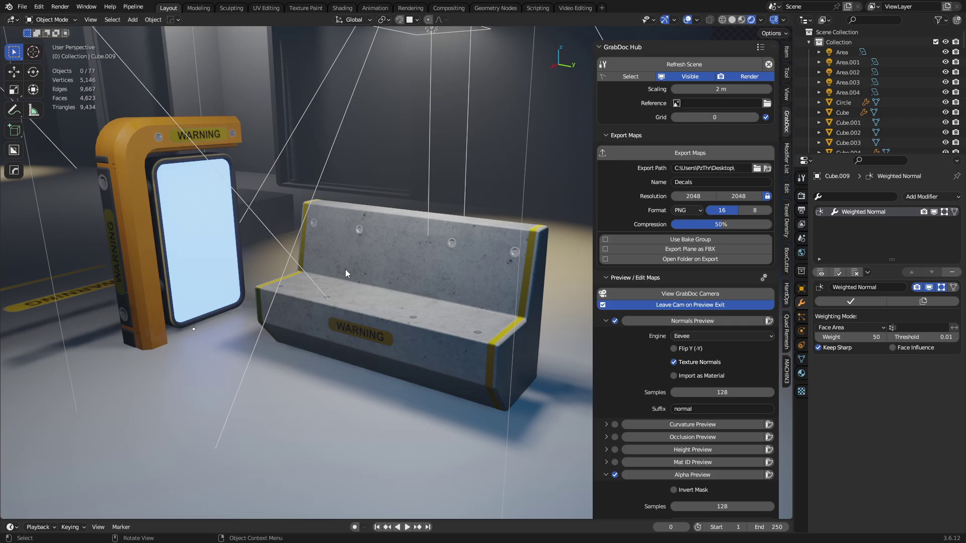